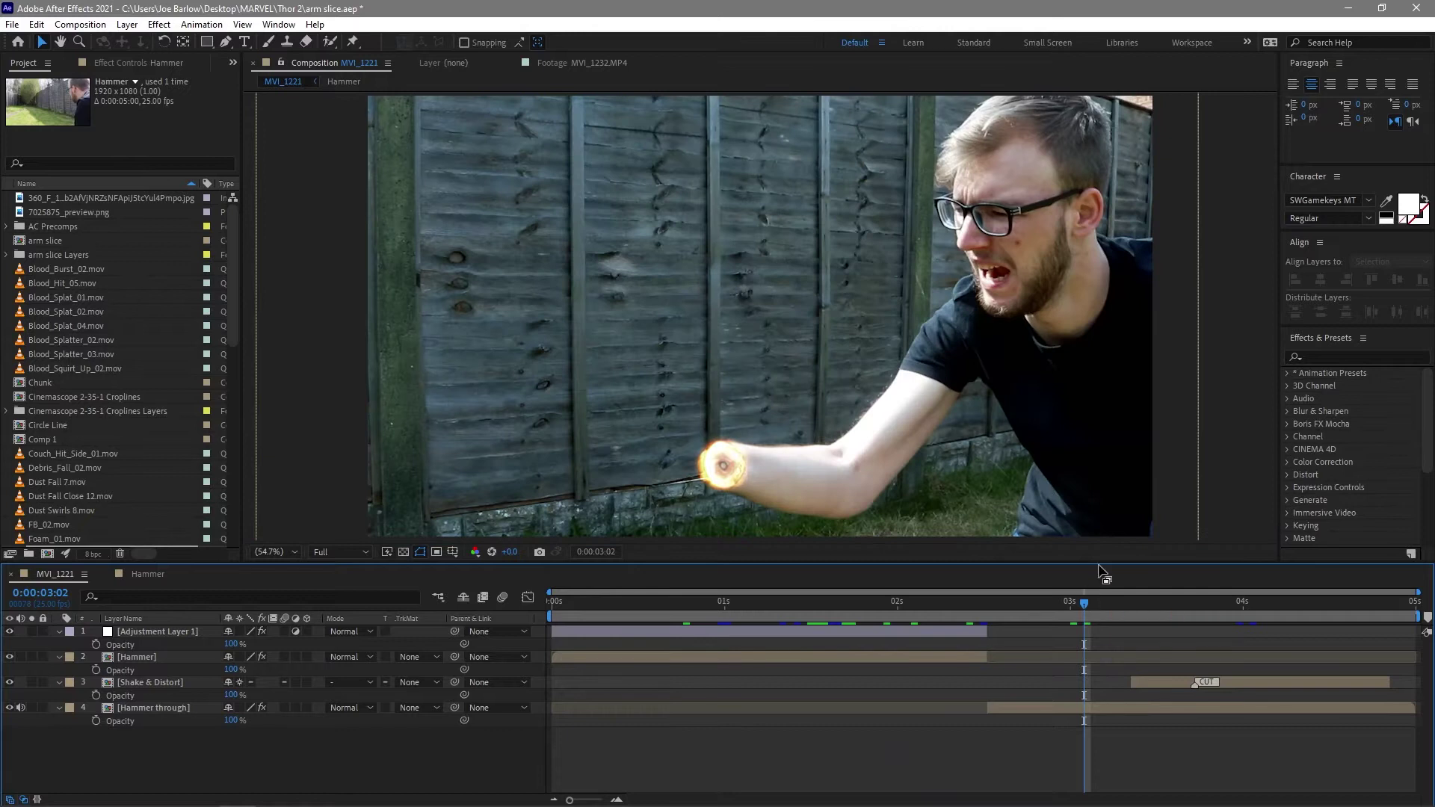
Play the MVI_1221 composition from 0:00:02:22 to review the severed hand shot
left_click_drag(1088, 604, 1050, 604)
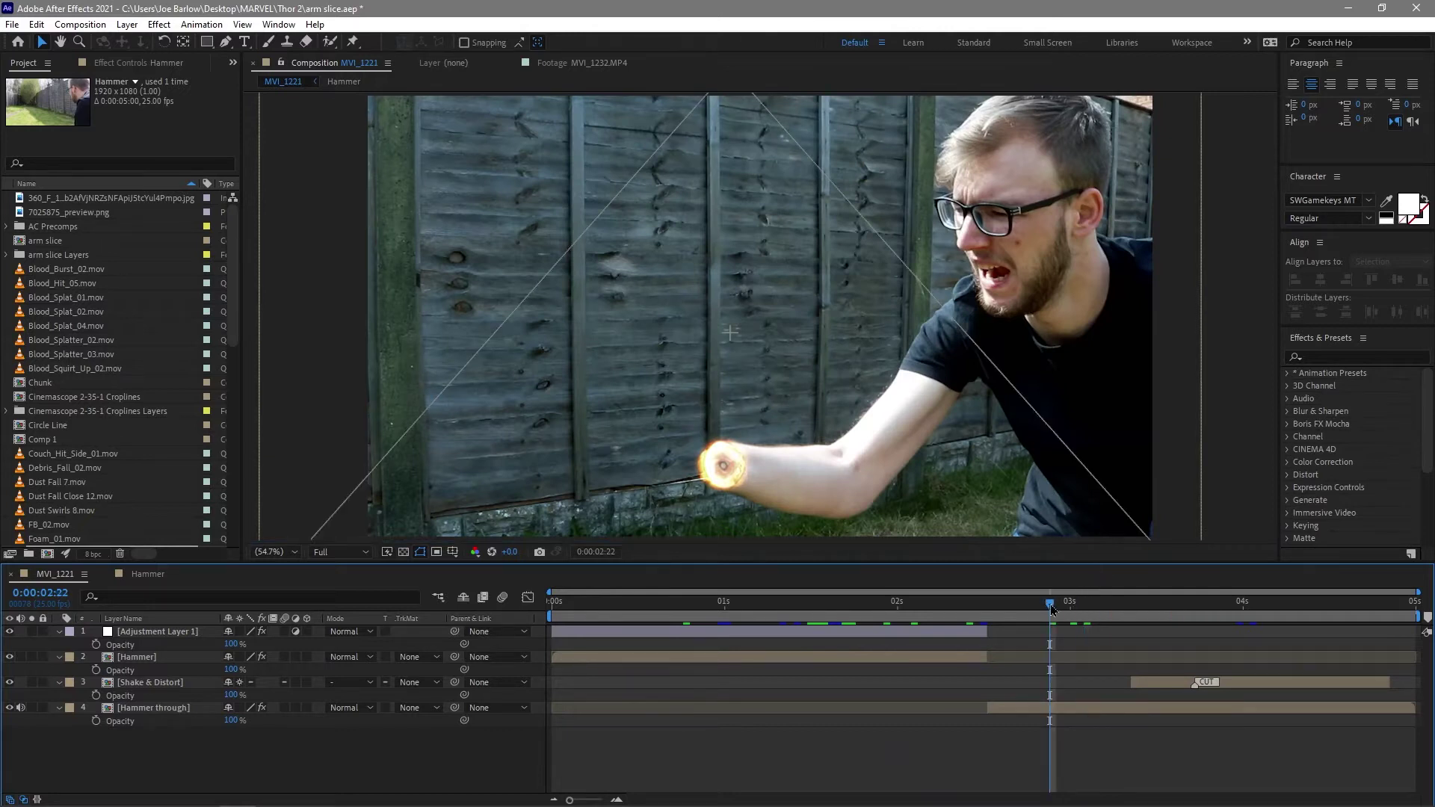
key("space")
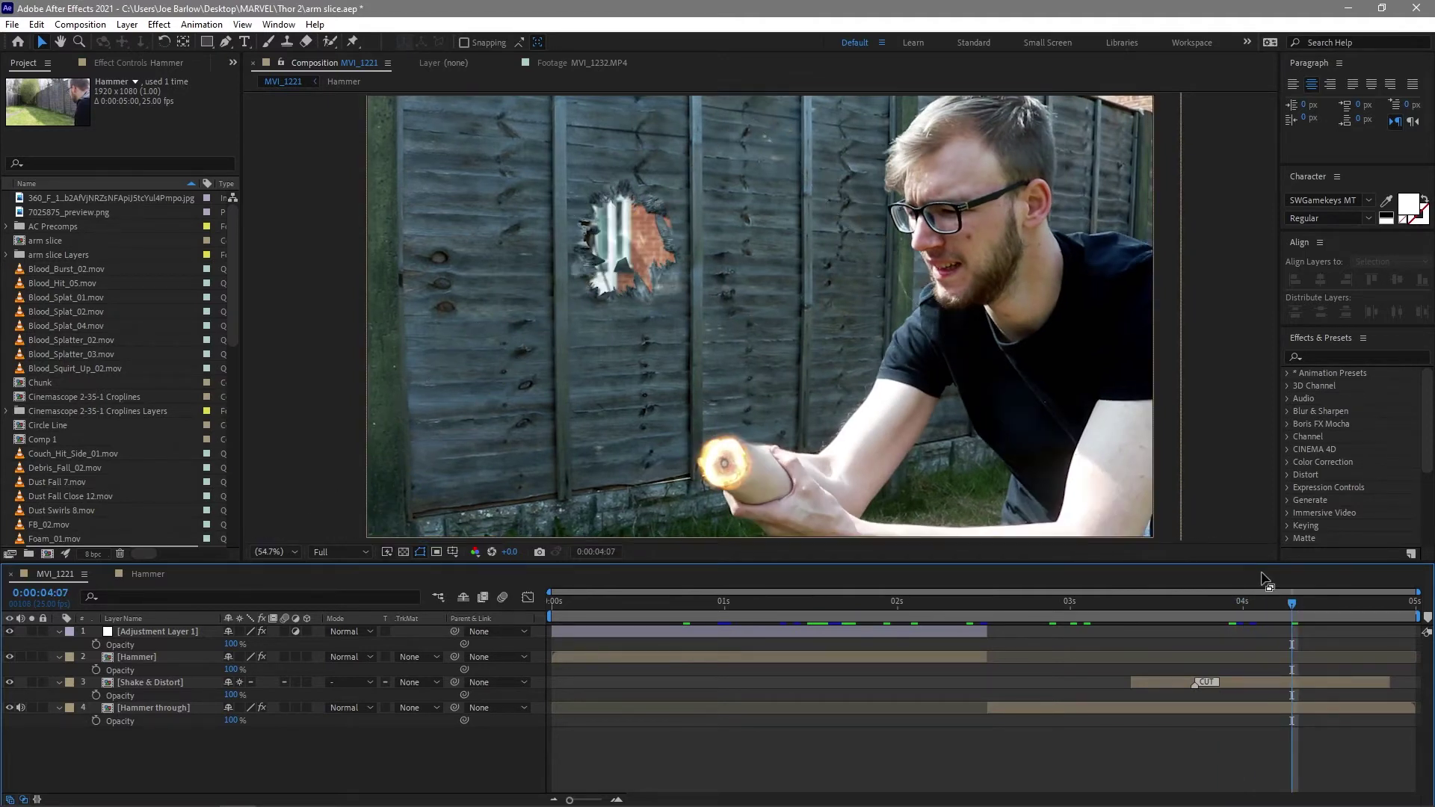
left_click(638, 609)
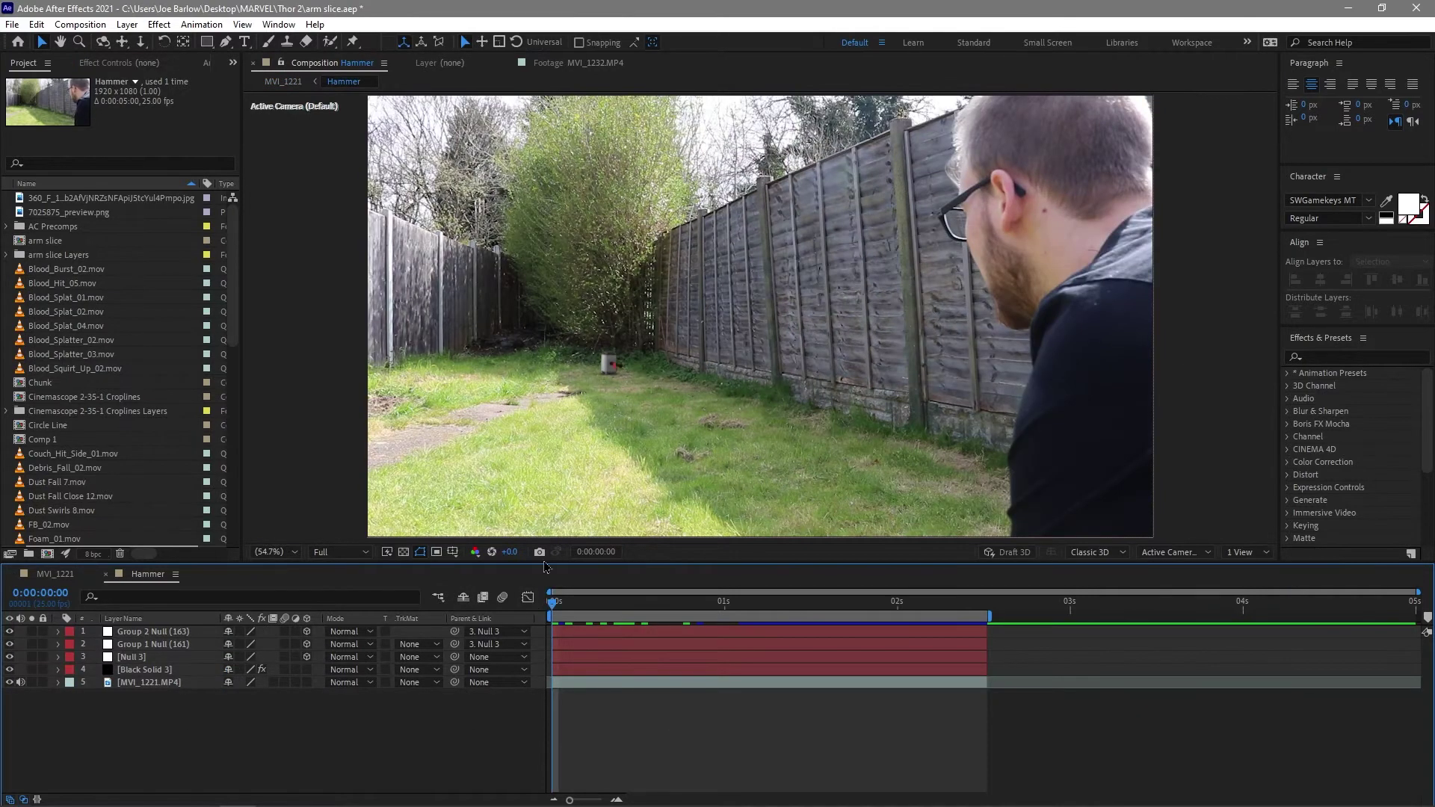
Play and scrub the Hammer composition, examining the hammer on the grass up close before returning to the first frame
key("space")
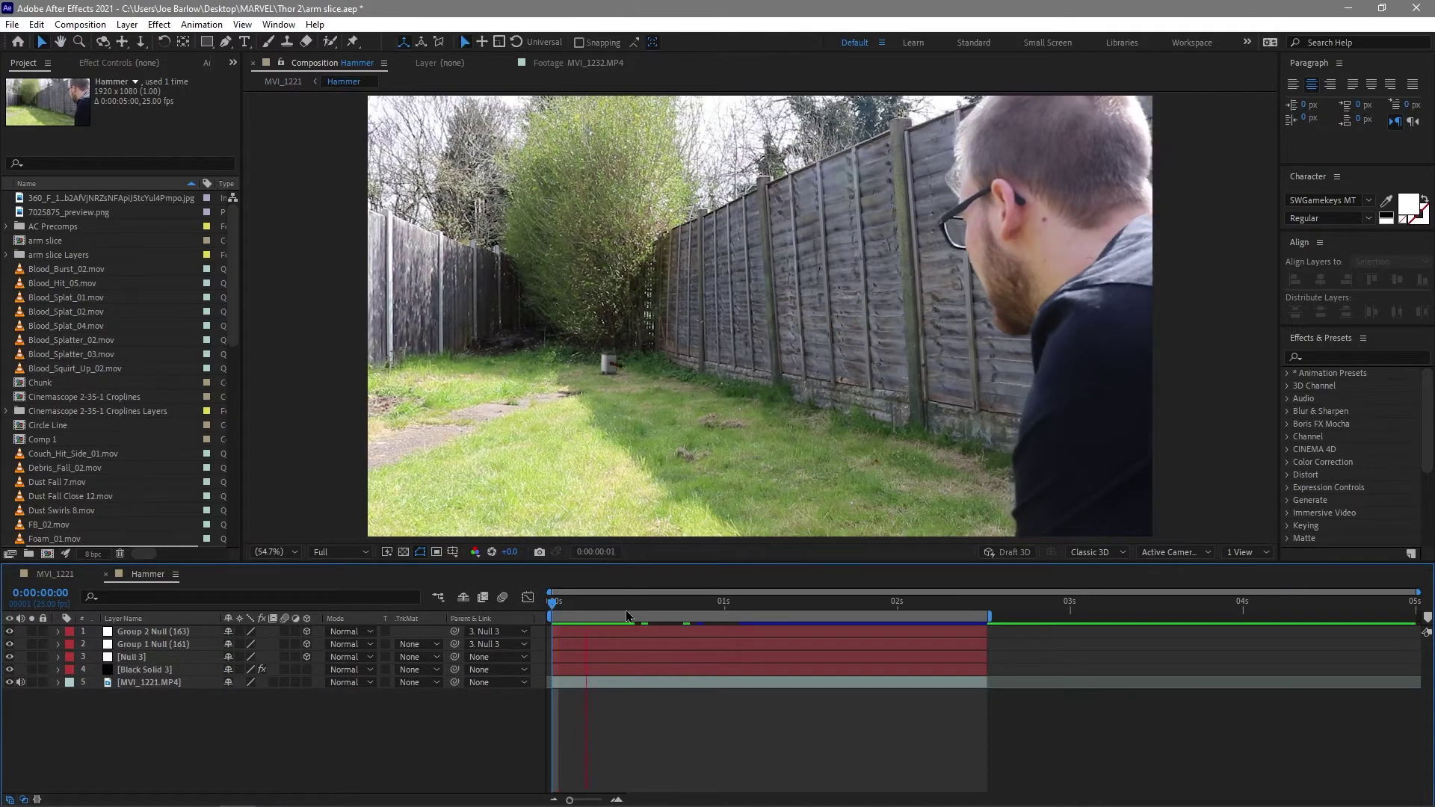
key("space")
mouse_move(882, 607)
left_mouse_down()
mouse_move(1013, 609)
mouse_move(823, 600)
left_mouse_up()
key("z")
left_click_drag(551, 327, 666, 424)
key("v")
left_click_drag(830, 603, 470, 601)
key("shift+slash")
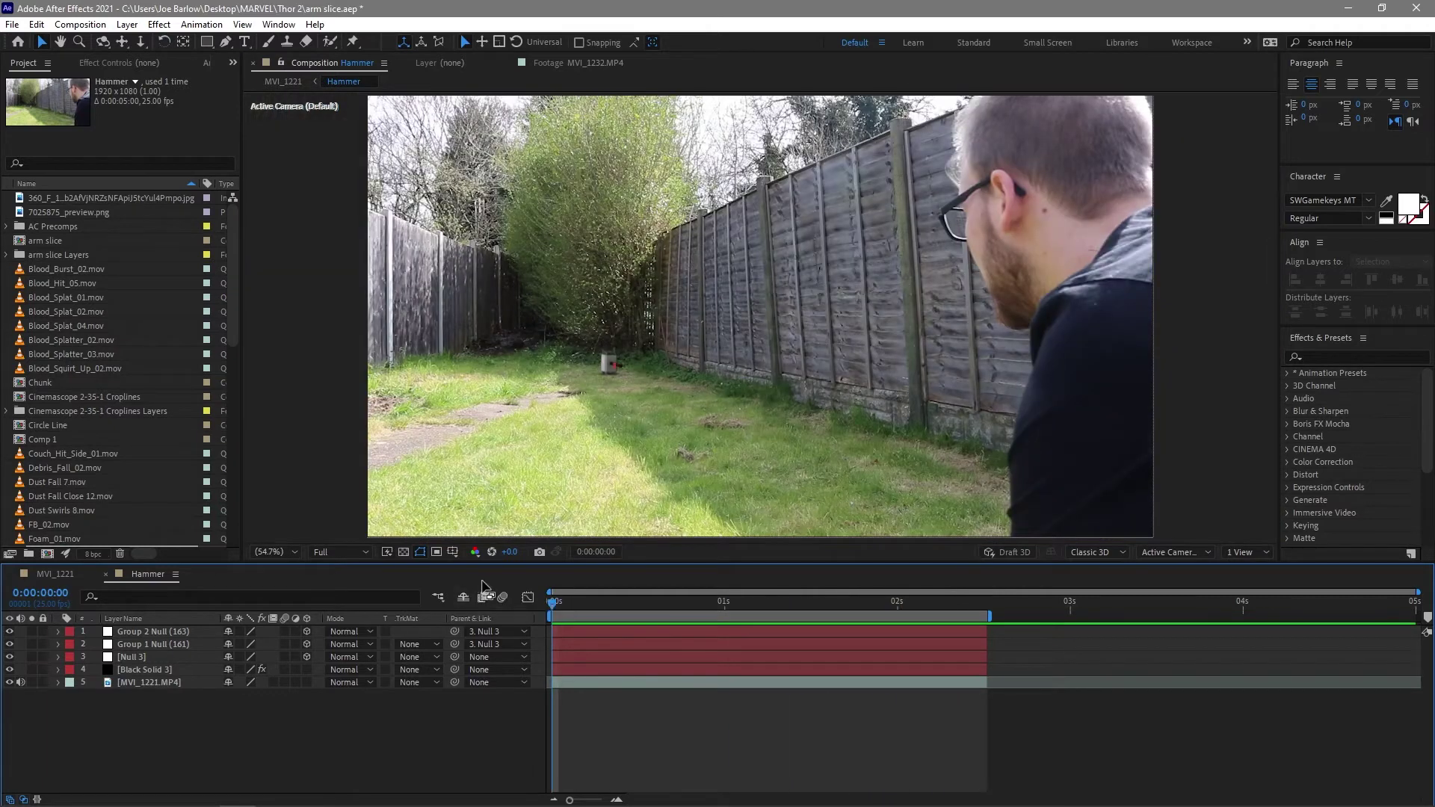
Open the Element scene setup of the Black Solid 3 layer
left_click(160, 681)
left_click(166, 669)
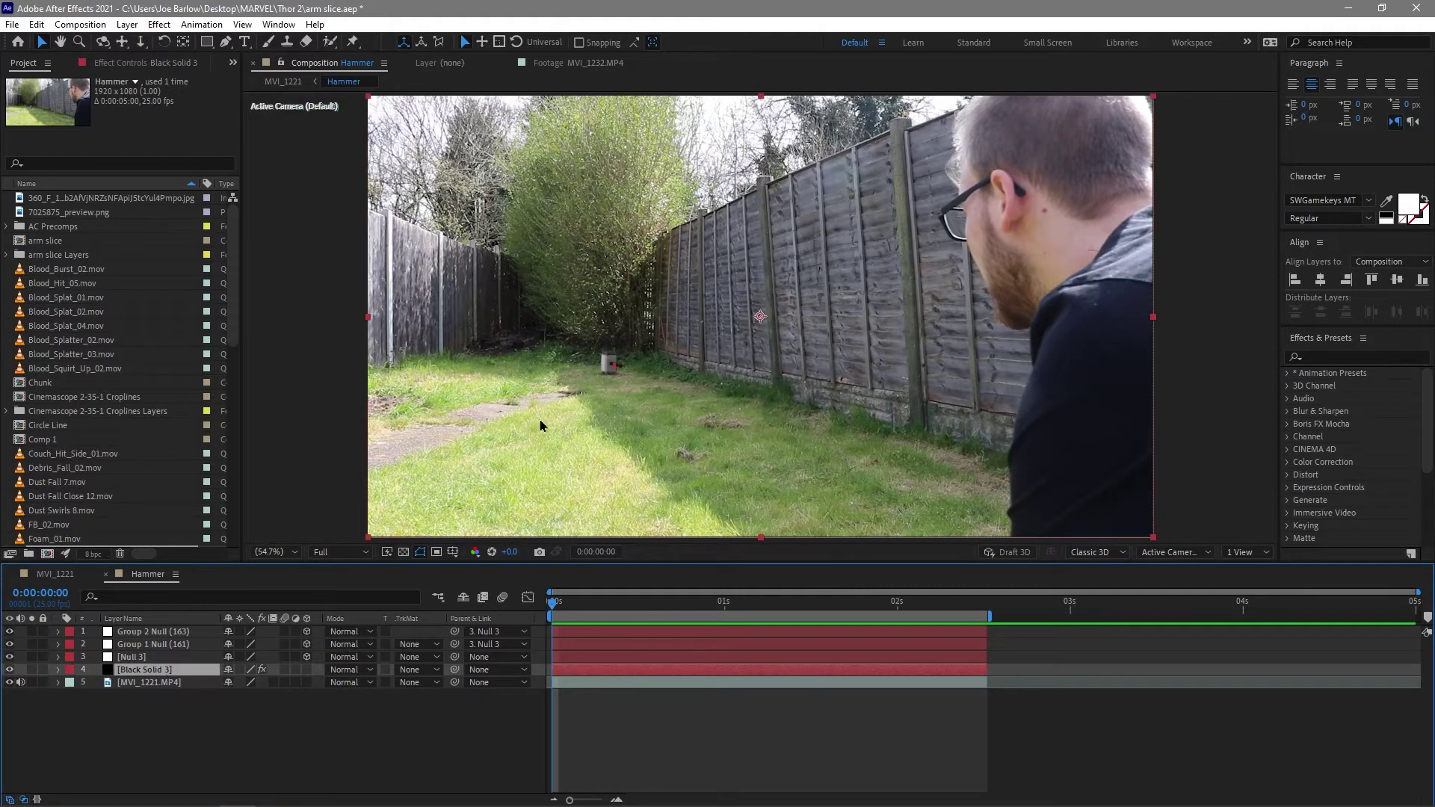
left_click(173, 62)
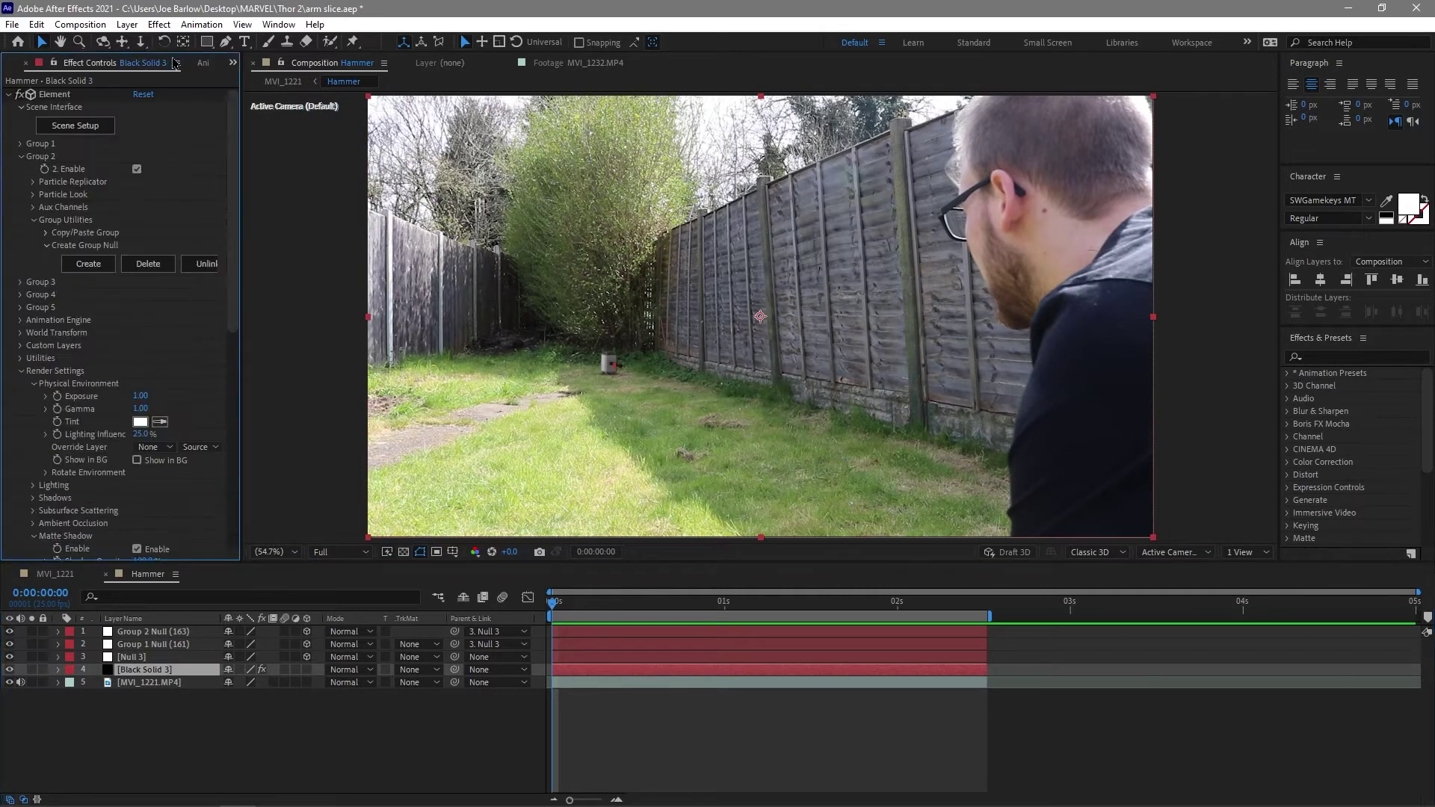
left_click(93, 127)
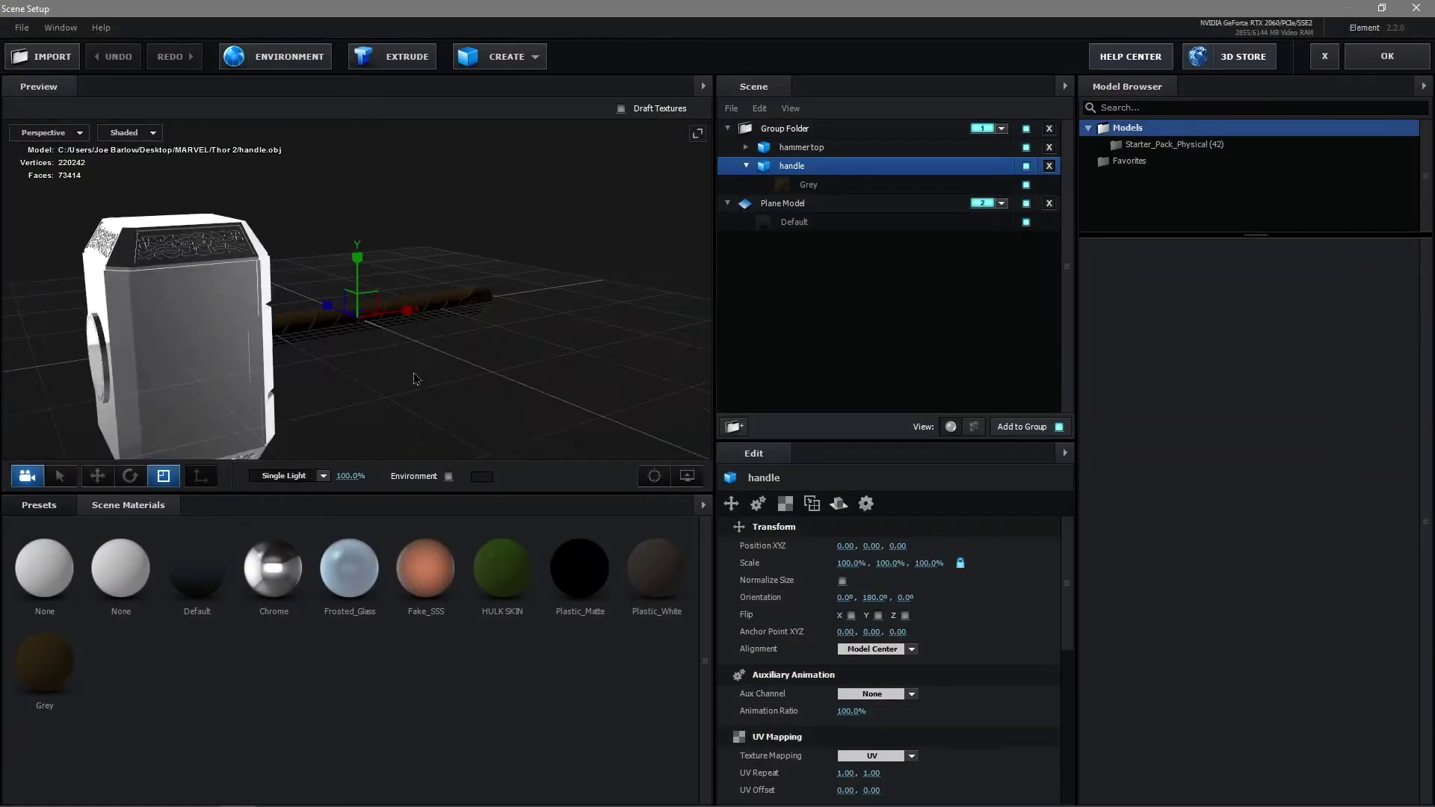
Examine the hammer model's head and handle from several angles
left_click_drag(415, 378, 356, 311)
left_click_drag(390, 420, 385, 385)
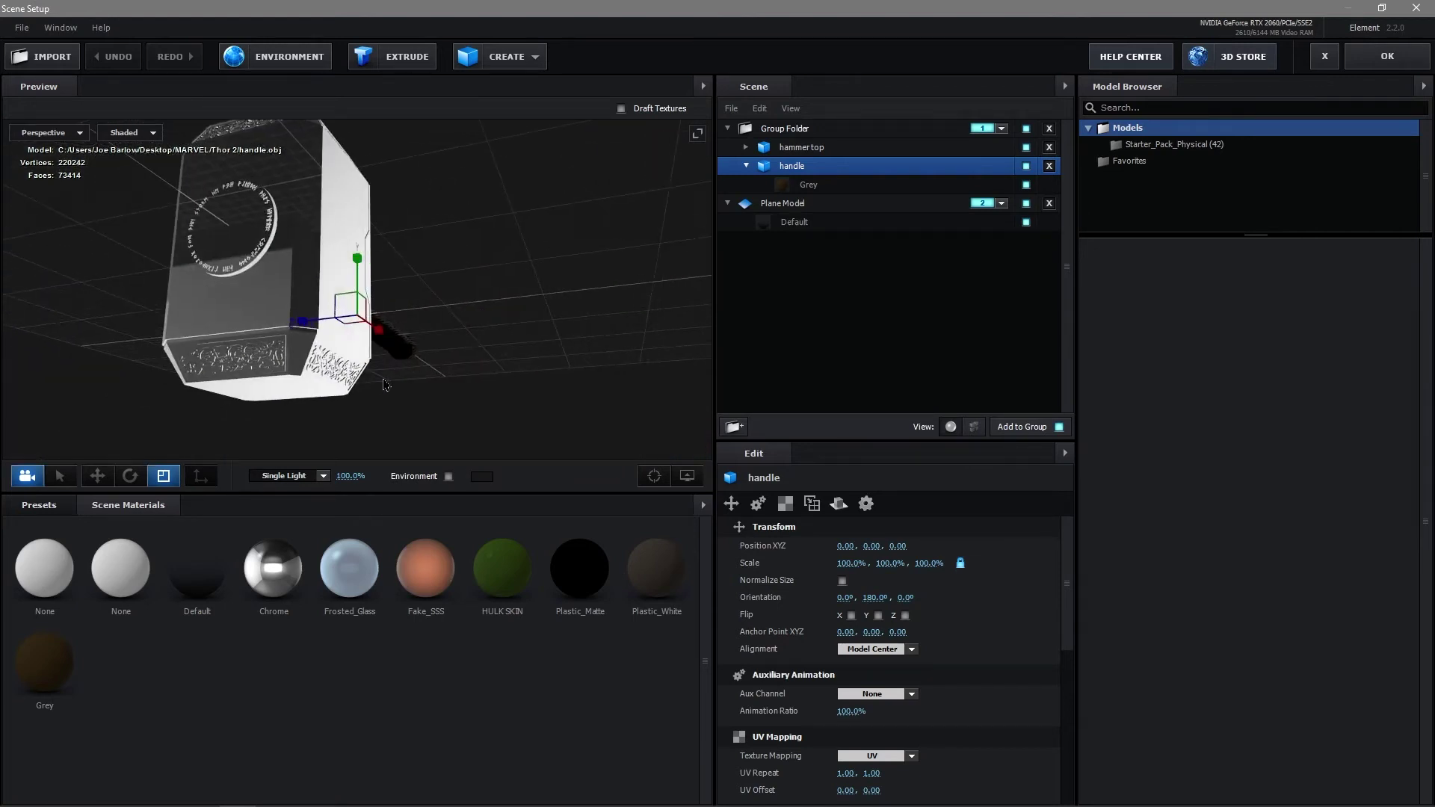
left_click_drag(257, 346, 357, 428)
left_click_drag(443, 231, 421, 289)
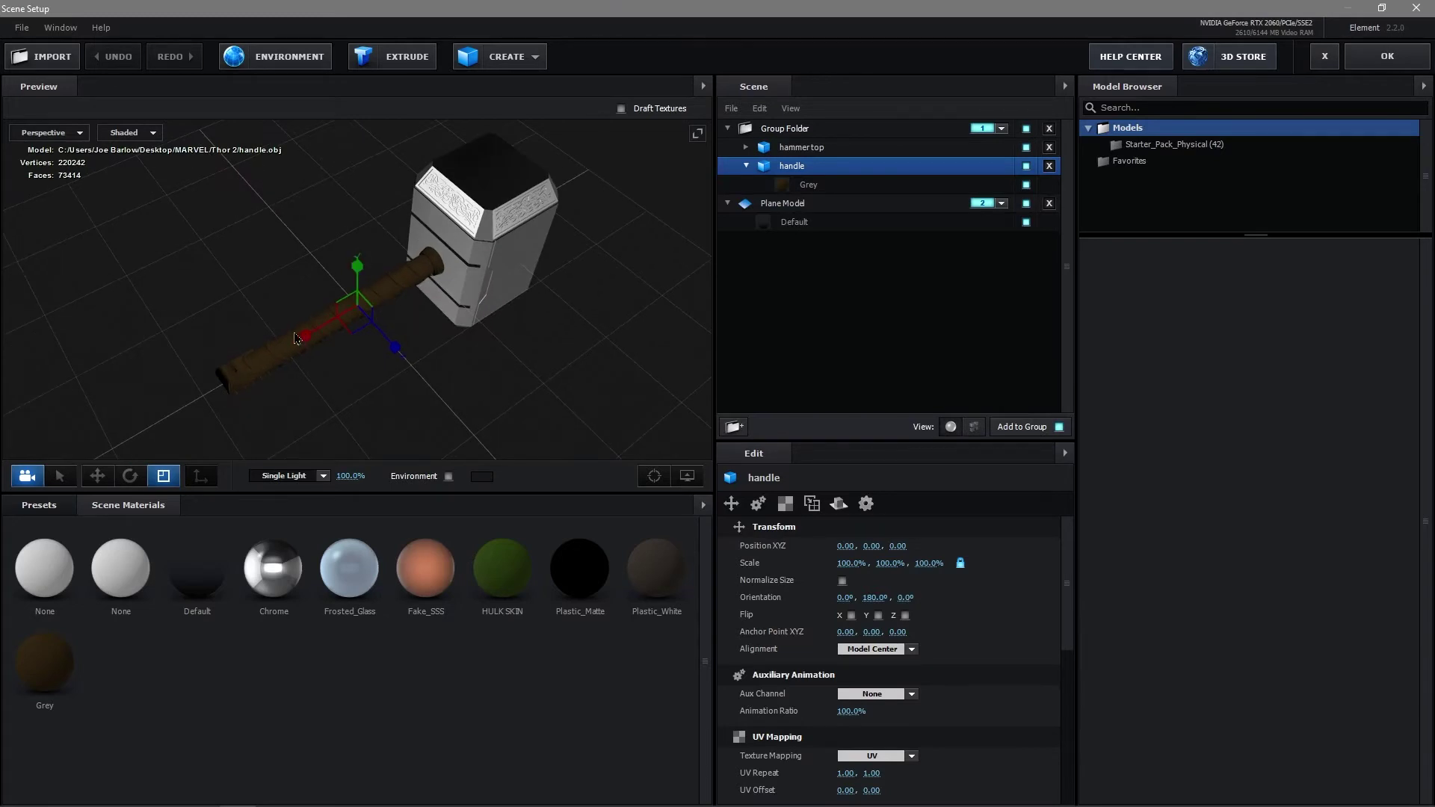
left_click_drag(506, 310, 333, 314)
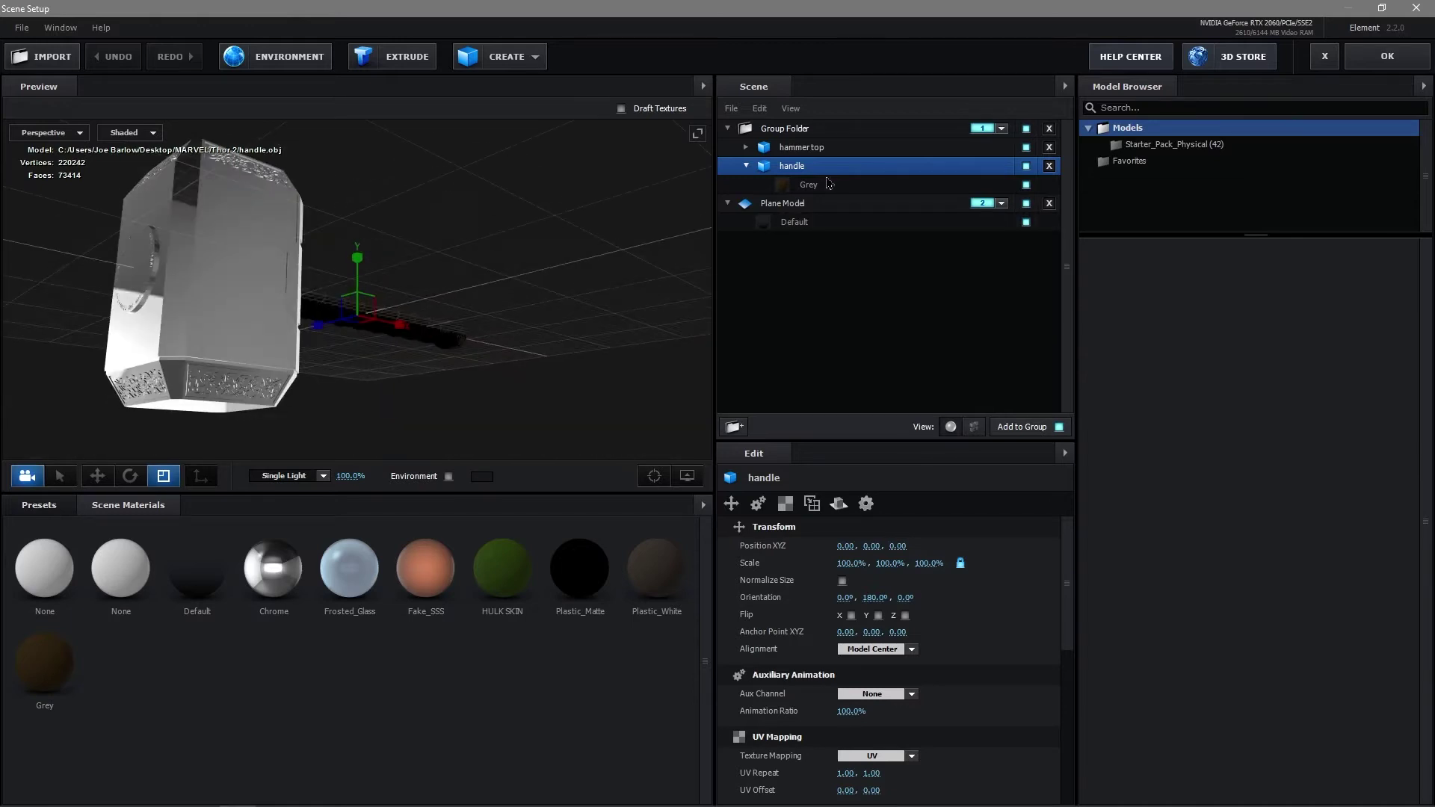
Try adding a plane model sized 4.61 by 6.59 to the scene, and undo it
left_click(815, 222)
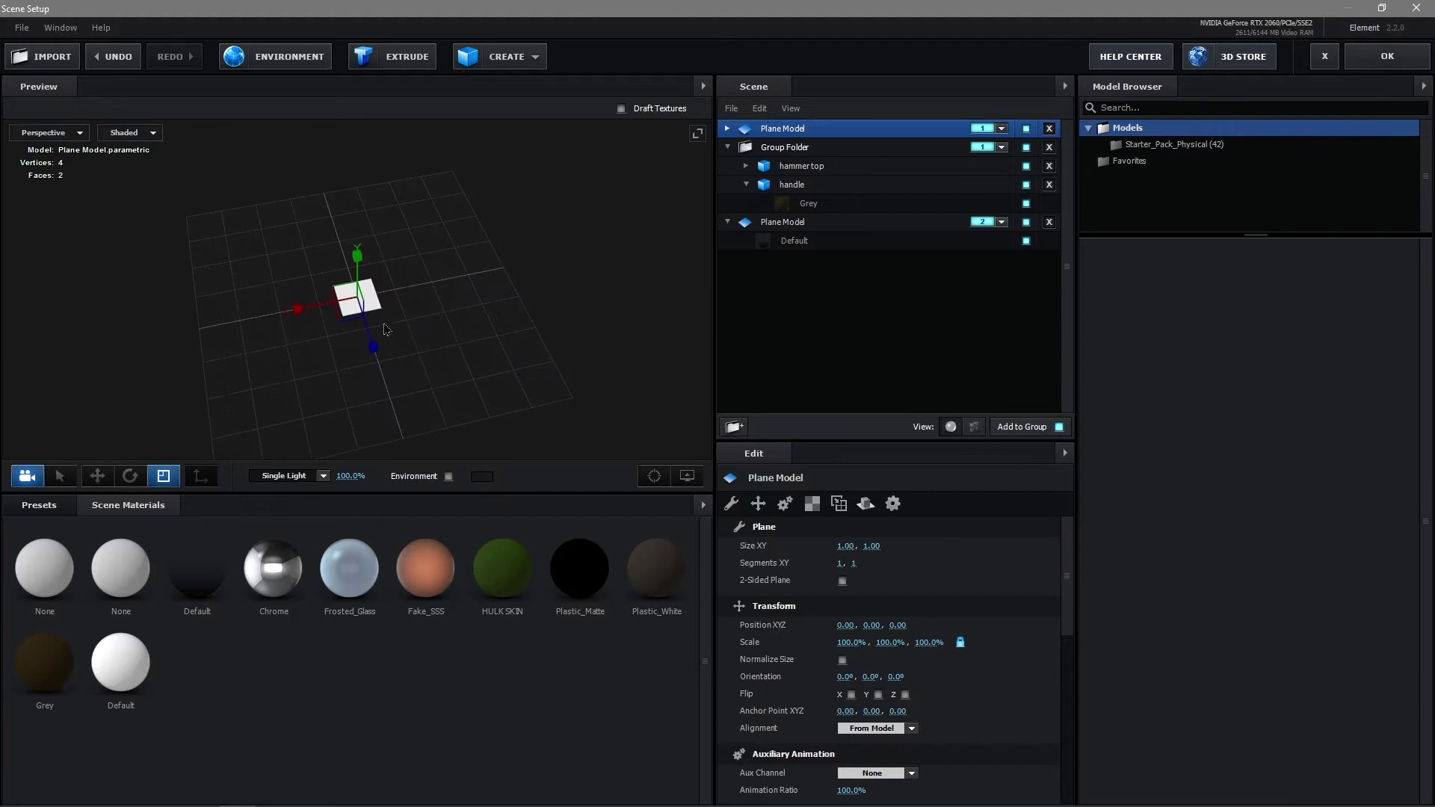
left_click_drag(846, 545, 1130, 548)
left_click_drag(872, 546, 1290, 548)
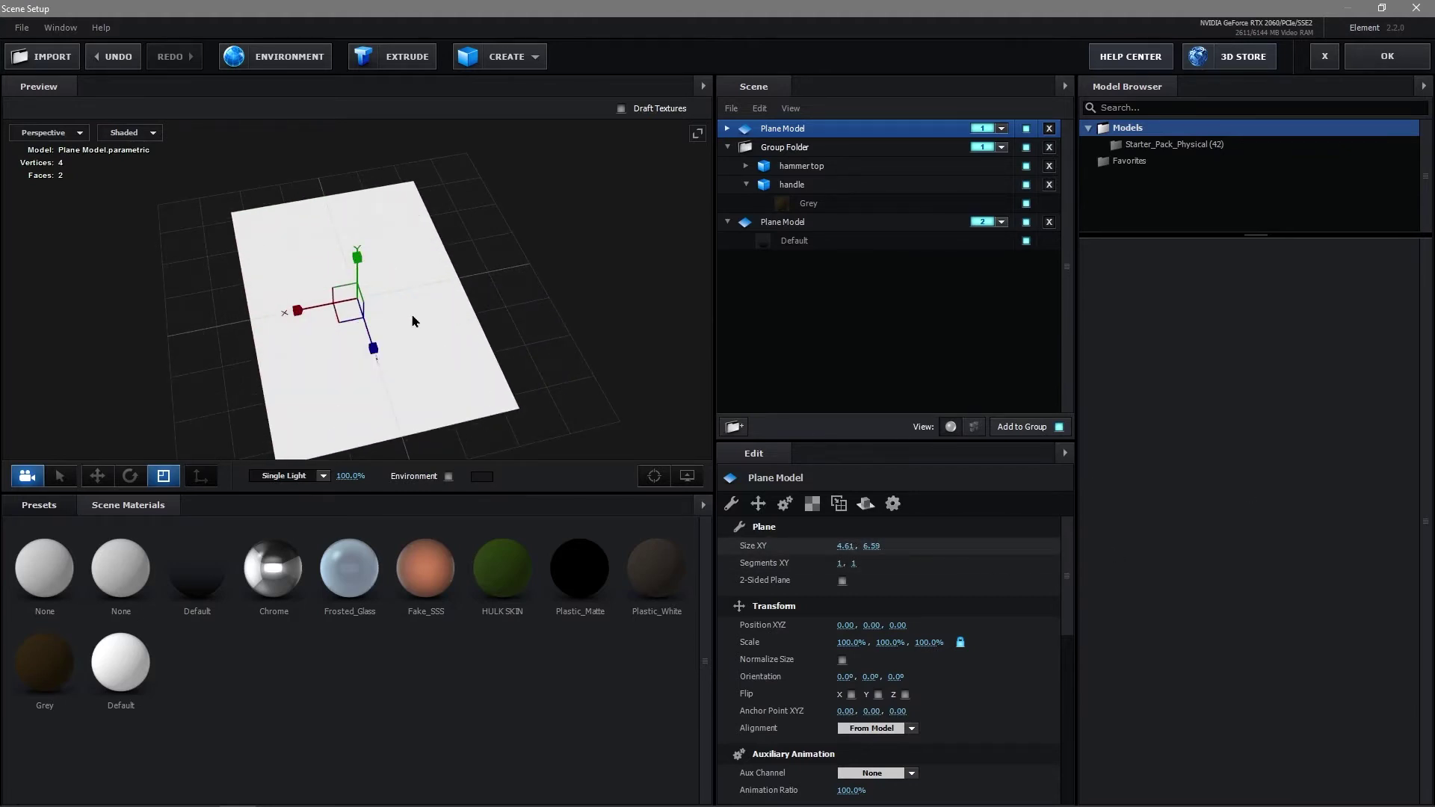
key("ctrl+z")
key("ctrl+z")
key("ctrl+z")
key("ctrl+z")
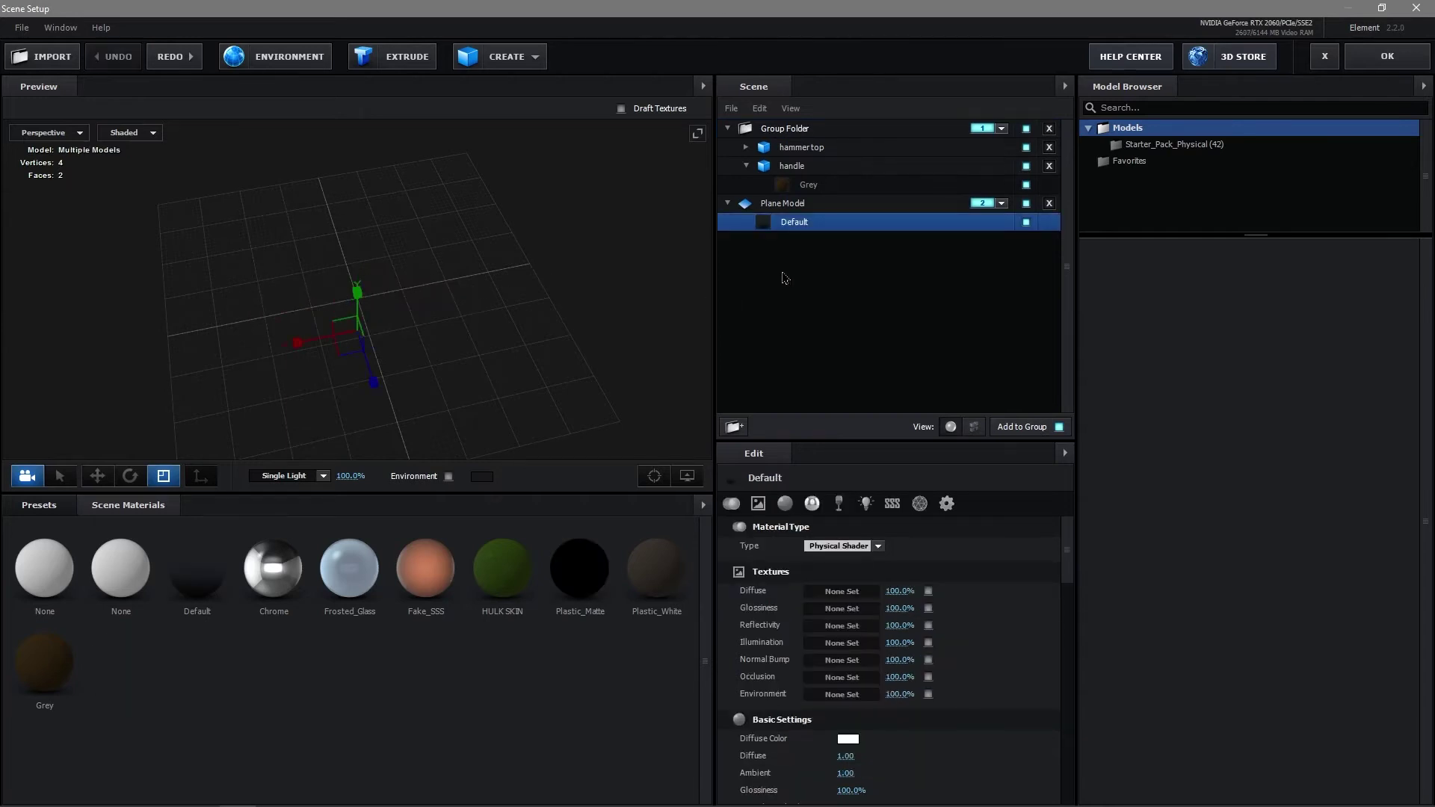
Check the Matte Shadow option in the advanced settings of the existing plane's Default material, and close the scene setup
left_click(946, 503)
scroll(935, 635, "down", 2)
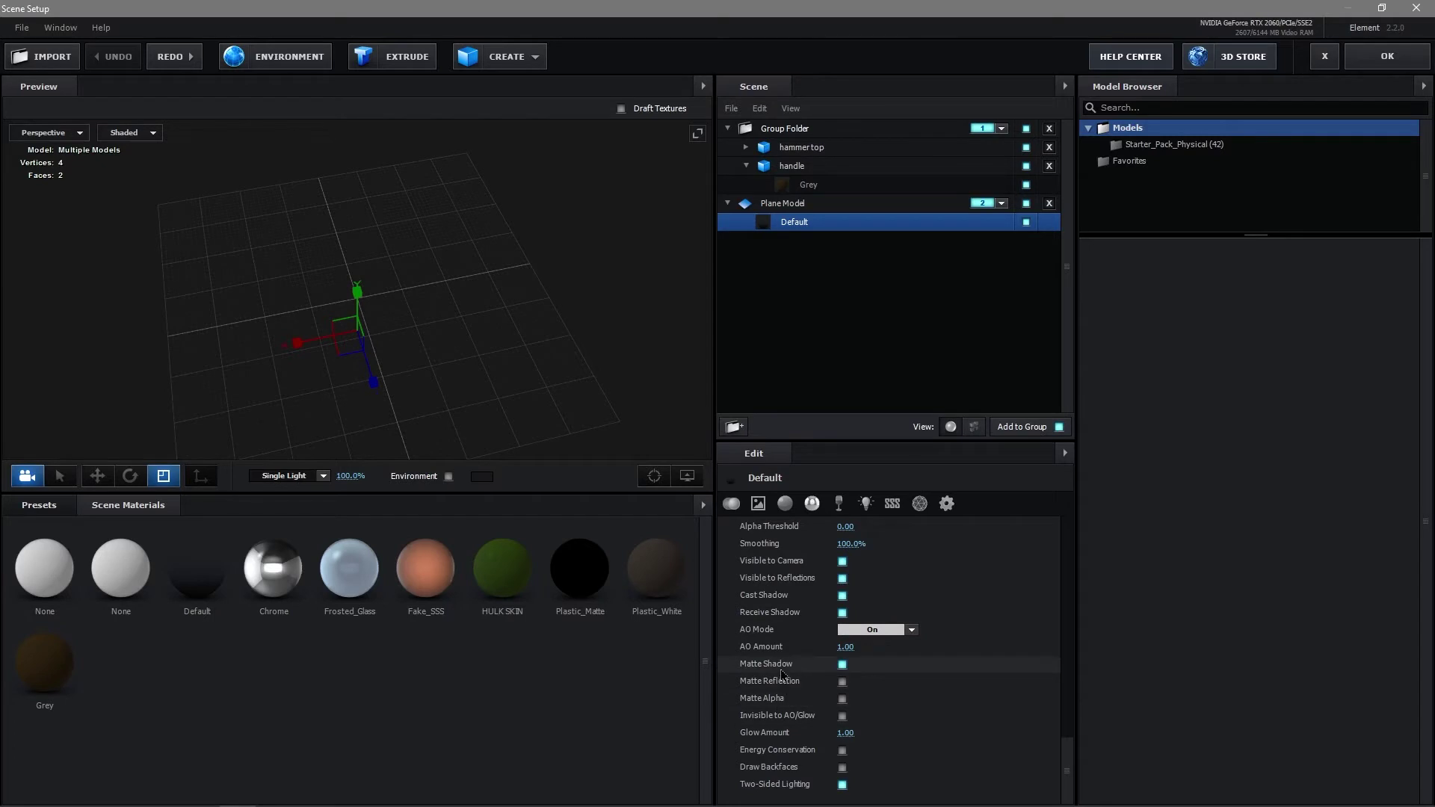
left_click_drag(430, 359, 426, 310)
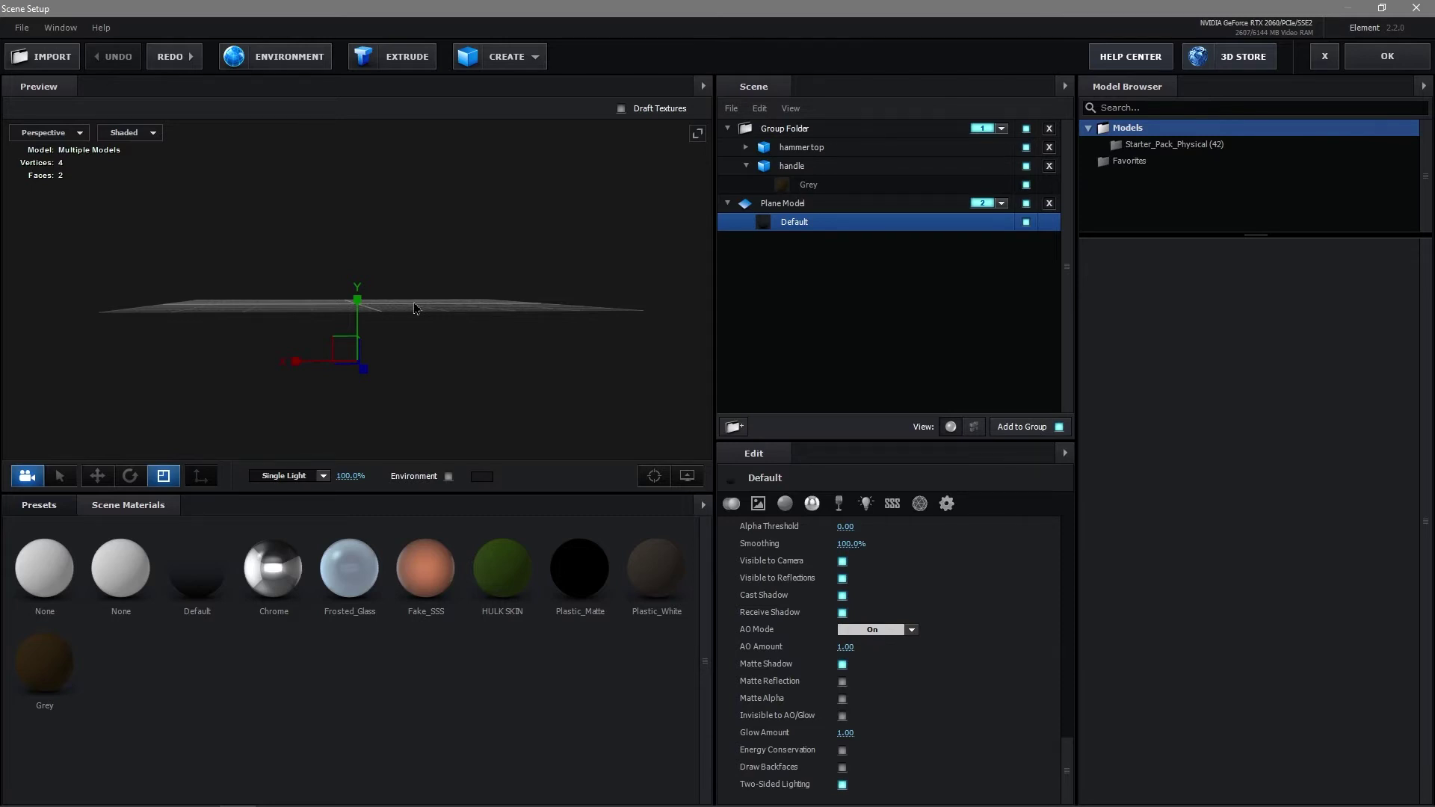
left_click(1387, 58)
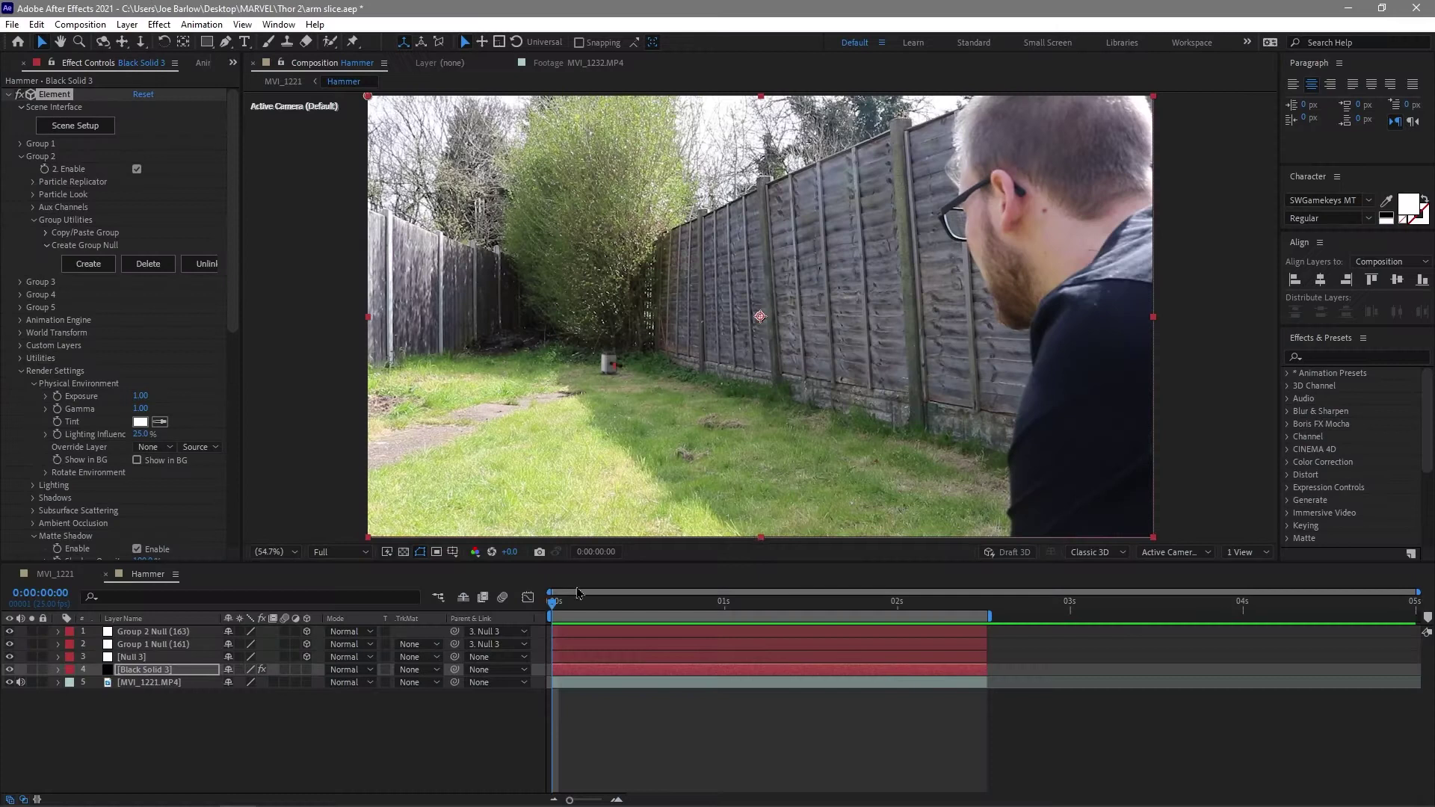
Examine the hammer and its ground shadow close up while scrubbing the Hammer composition through to 0:00:02:07 and back
key("z")
triple_click(604, 416)
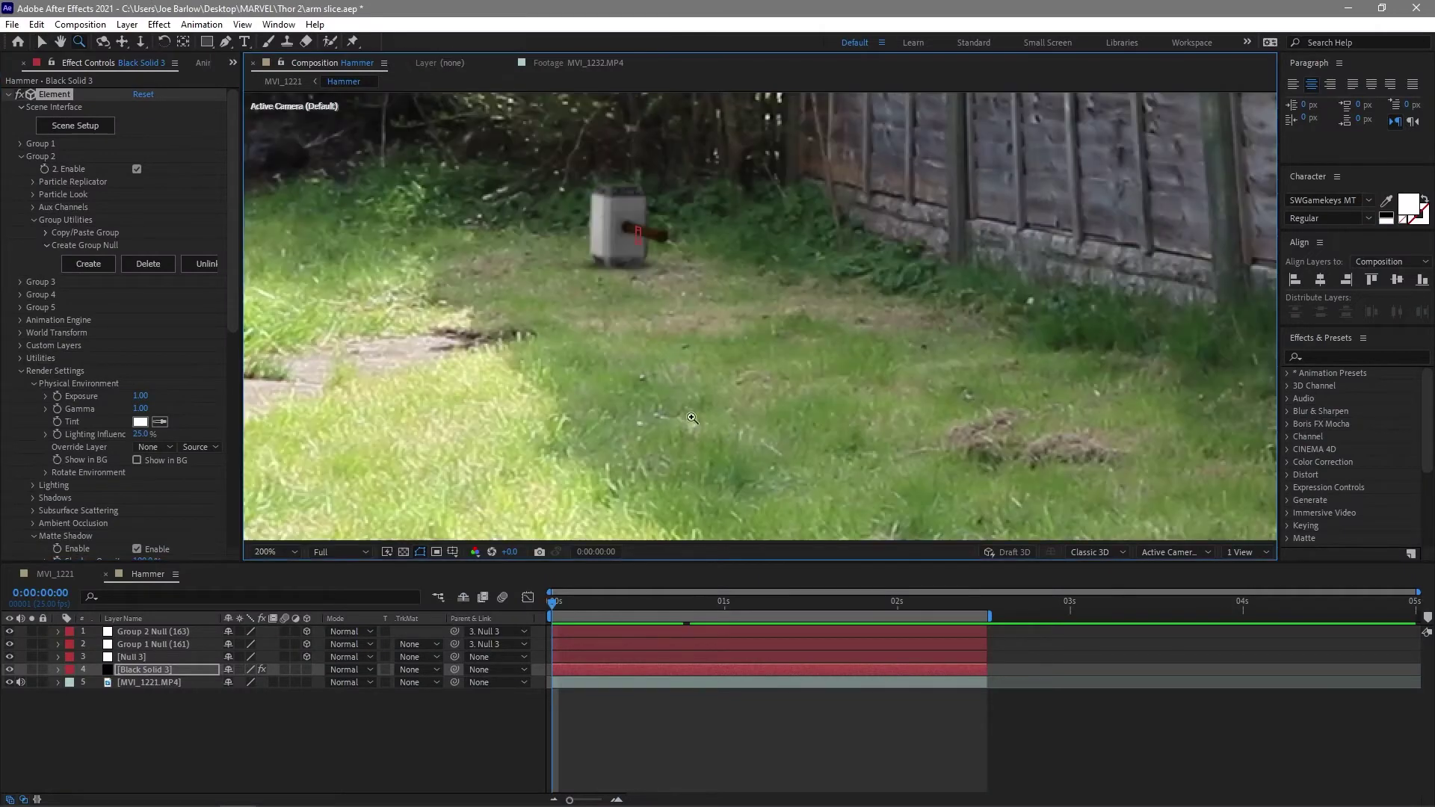
key("v")
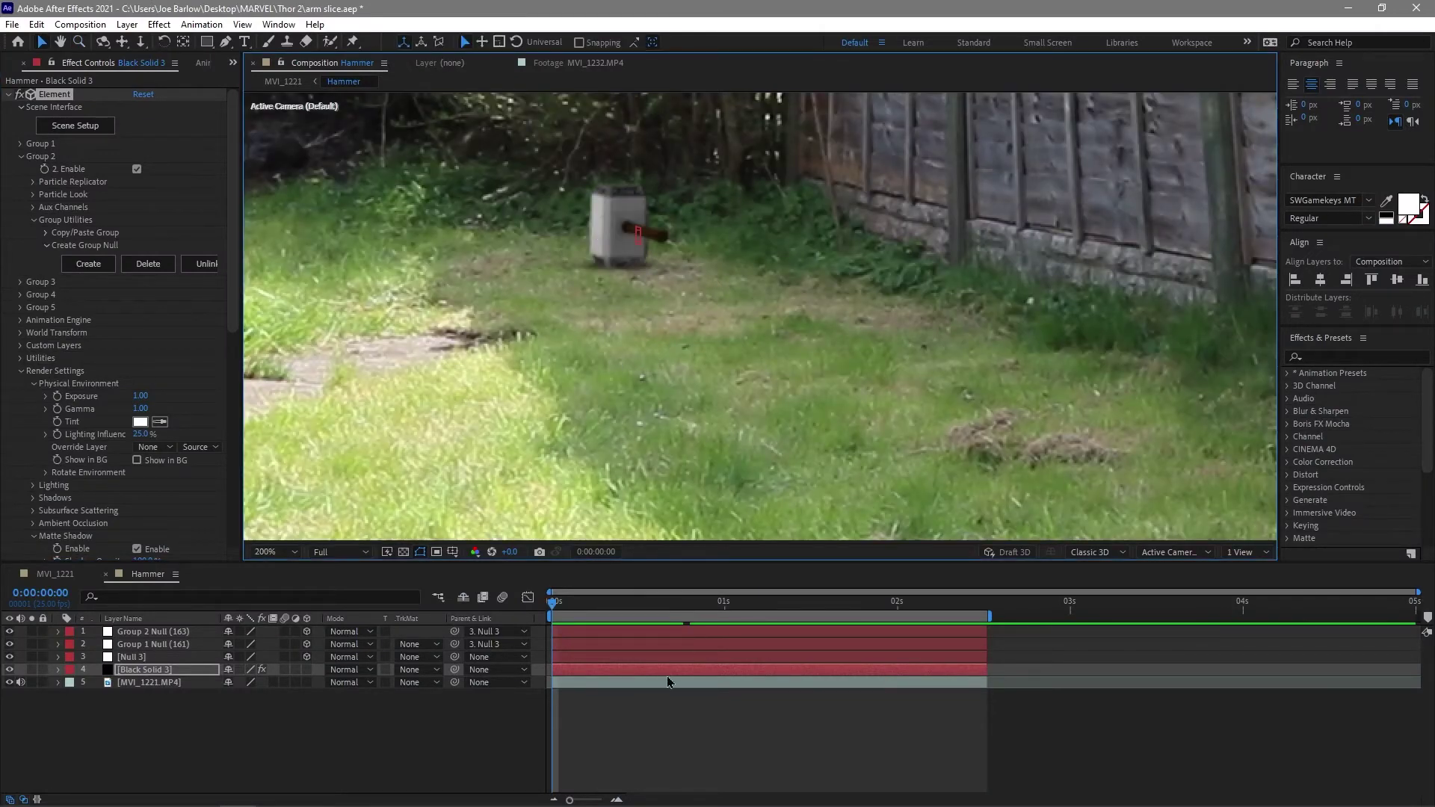
left_click(591, 615)
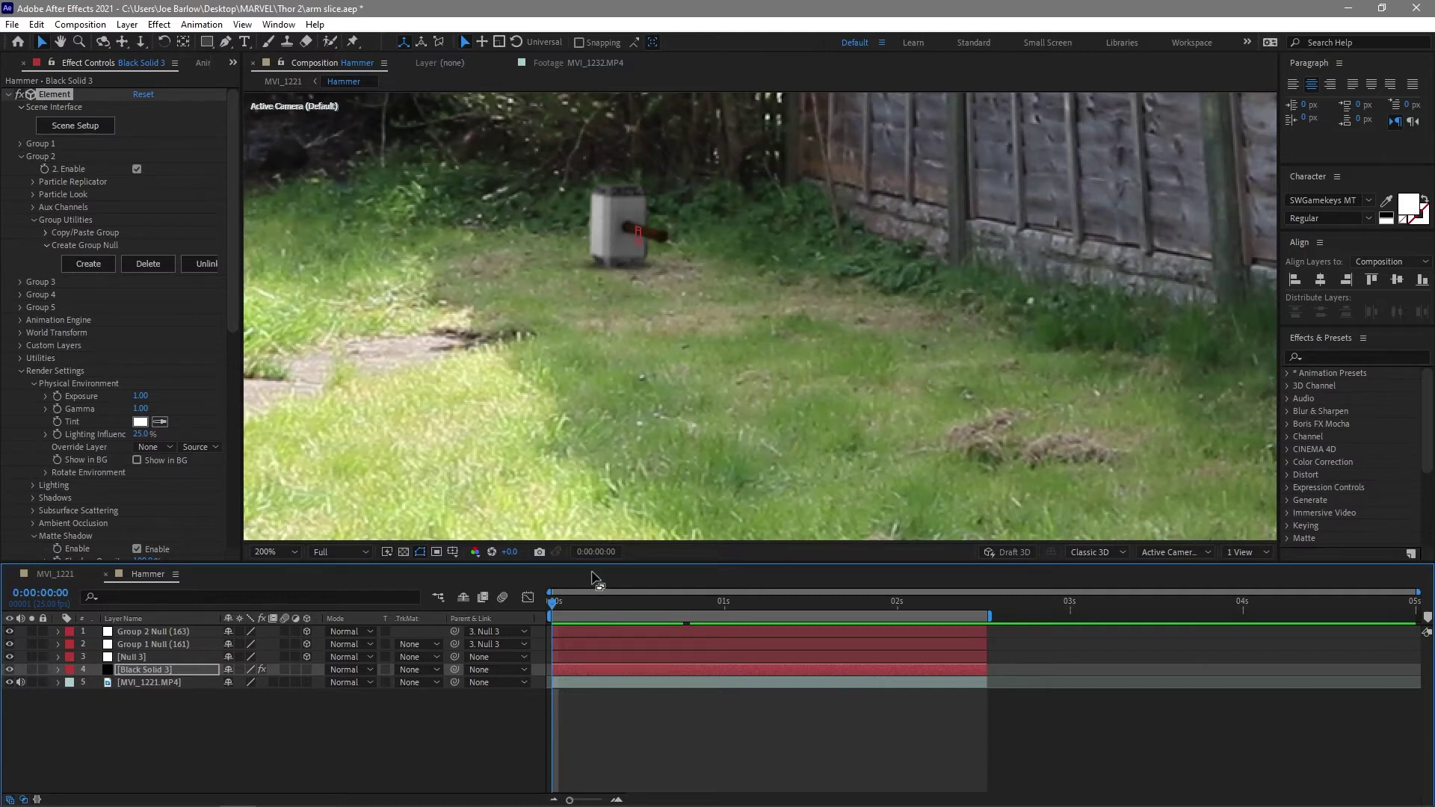
left_click_drag(592, 605, 918, 604)
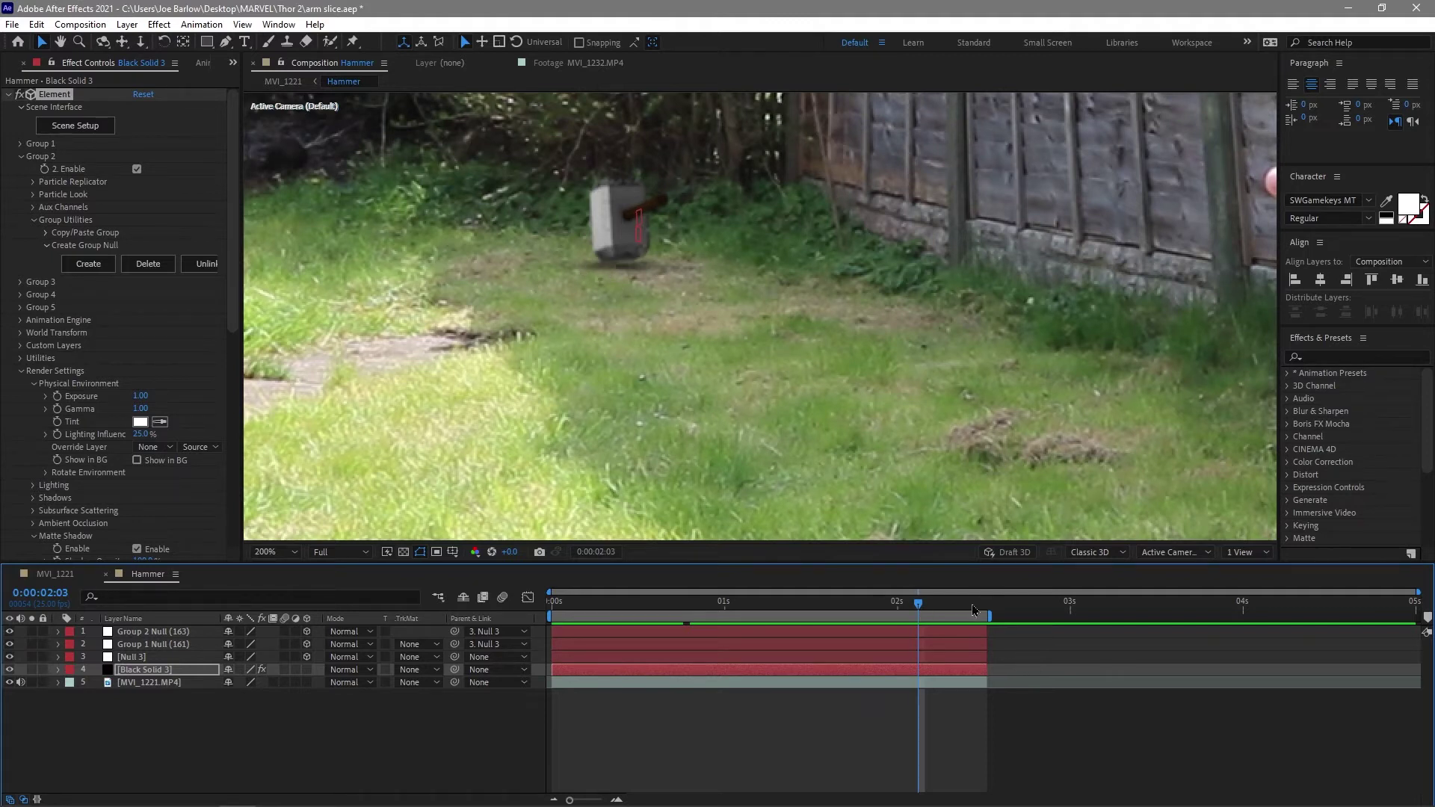
left_click(946, 604)
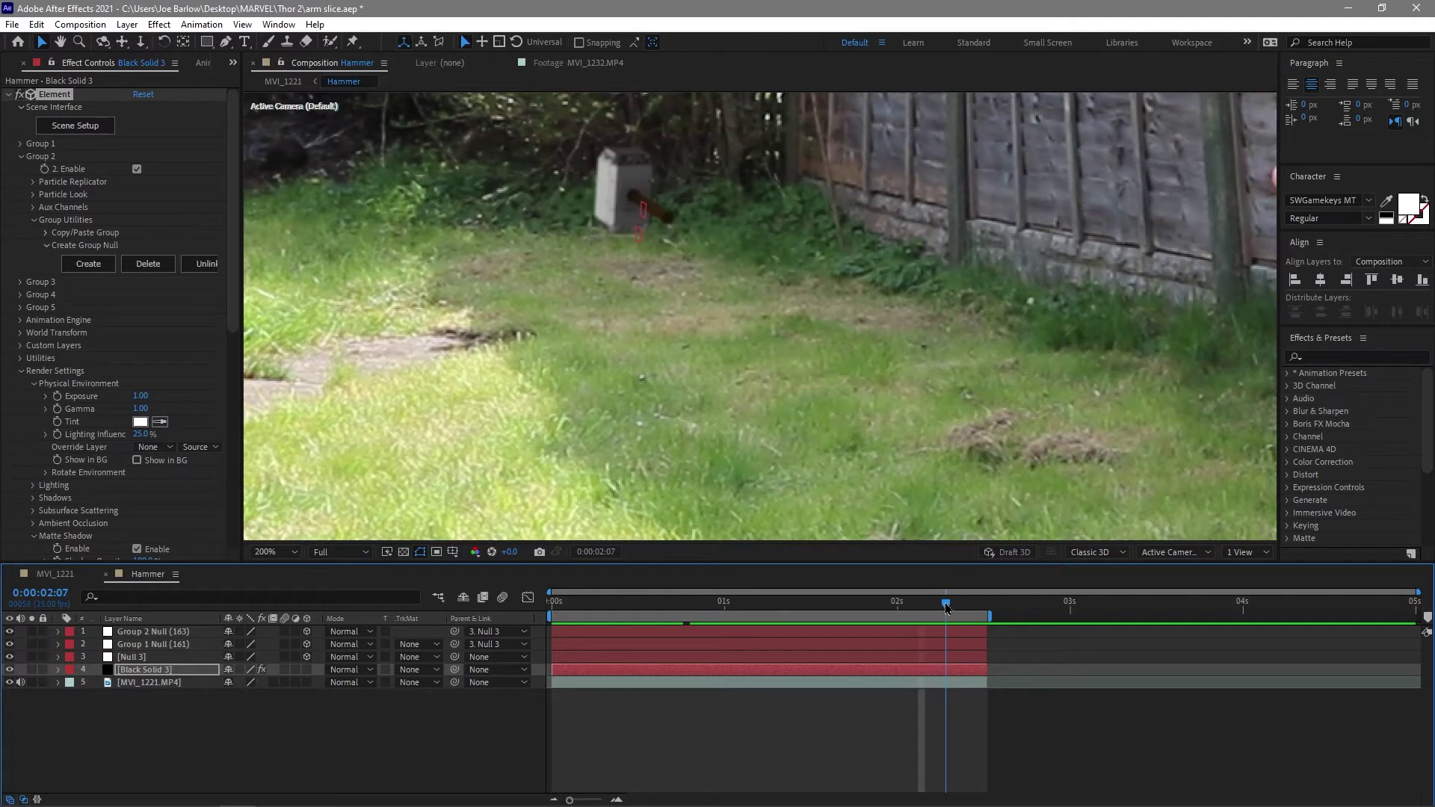
left_click_drag(944, 602, 590, 614)
key("shift+slash")
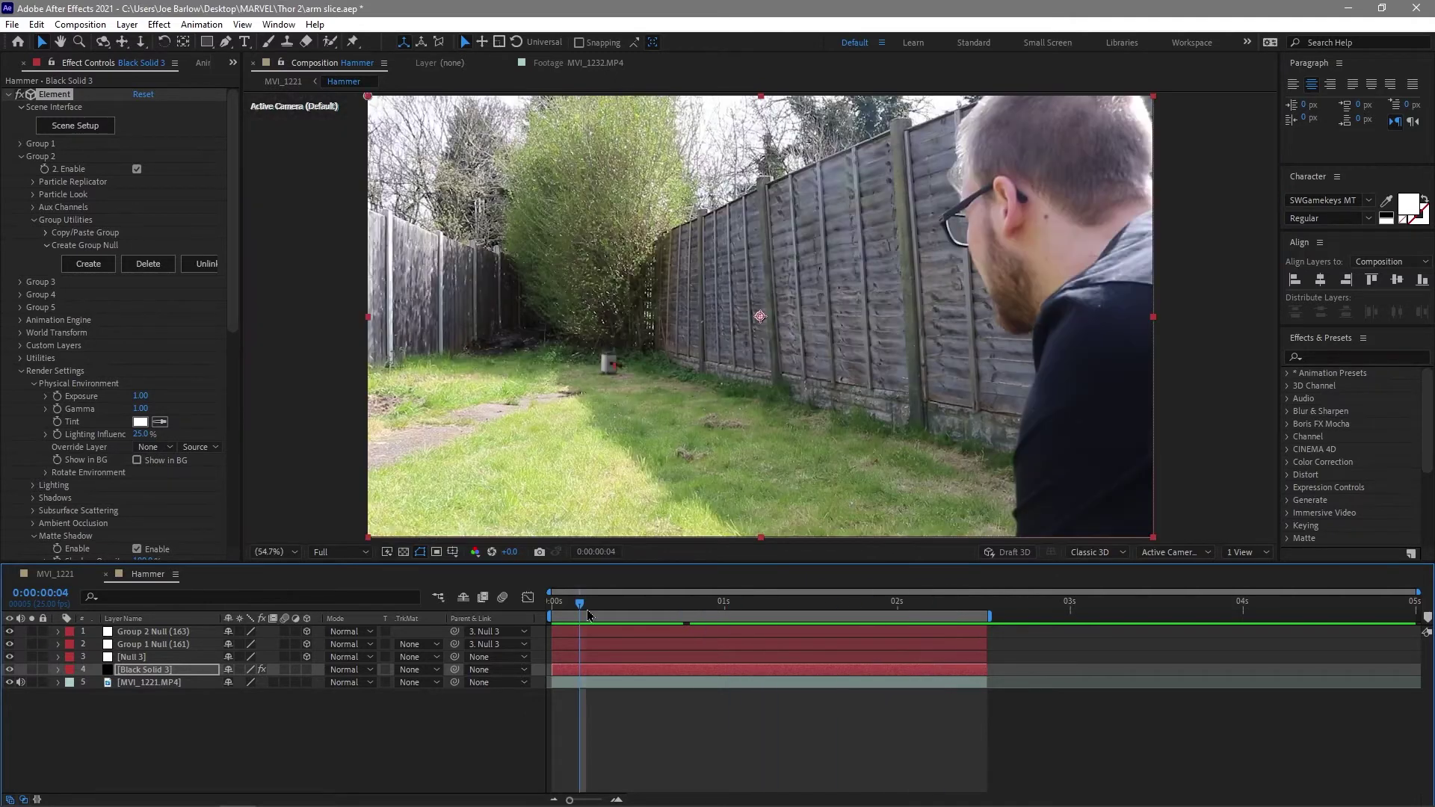
Play back the Hammer composition to 0:00:01:19 to review the reach towards the hammer
key("space")
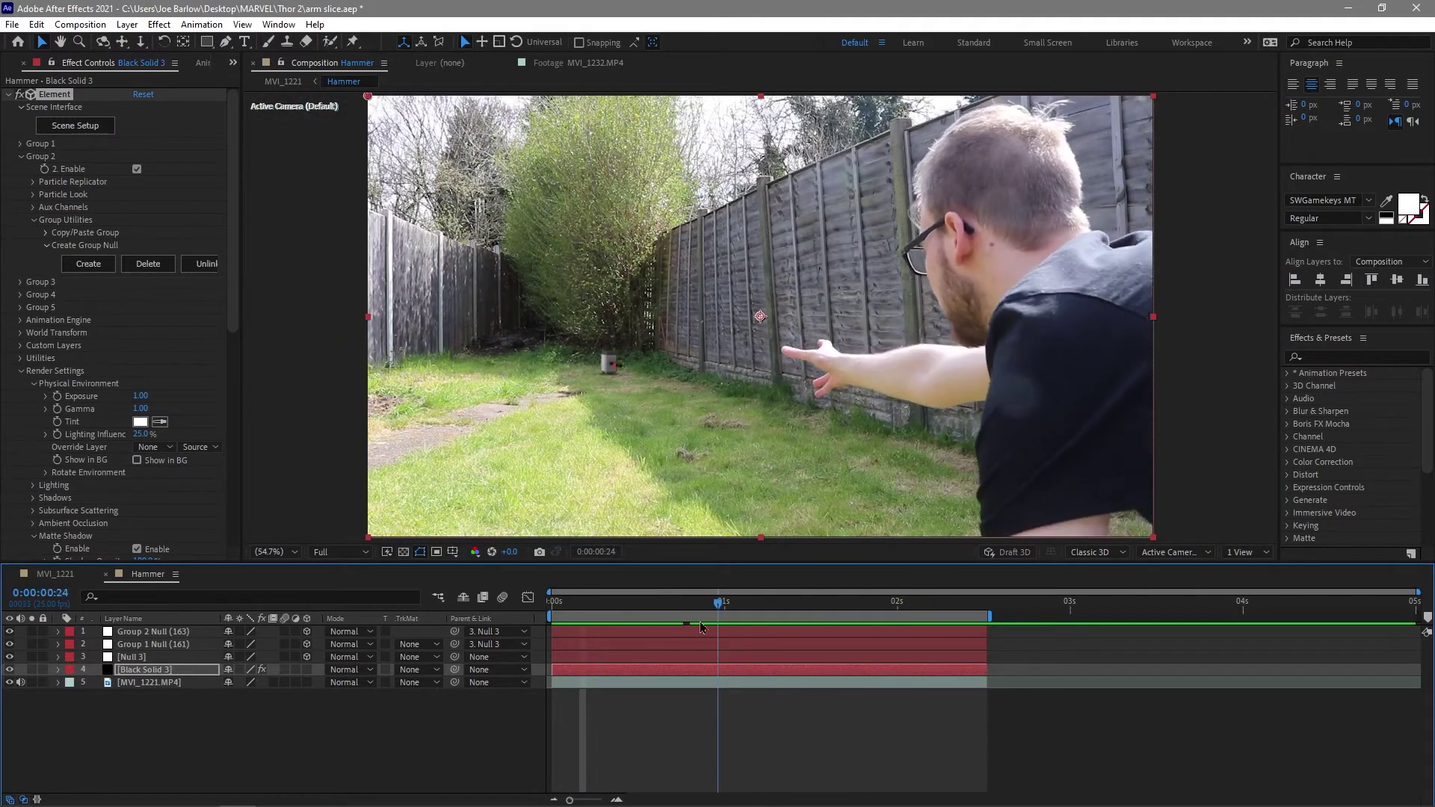
key("space")
key("space")
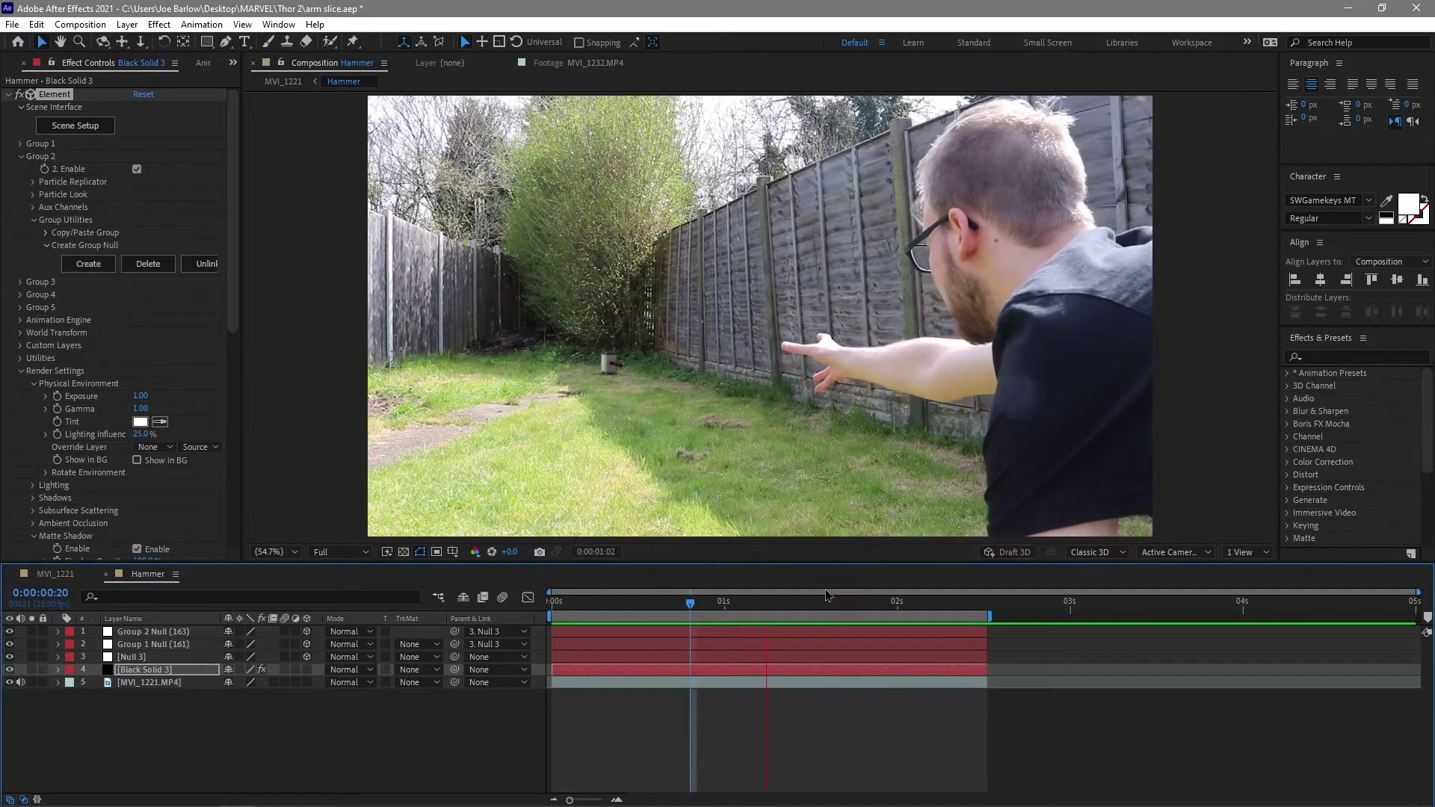
key("space")
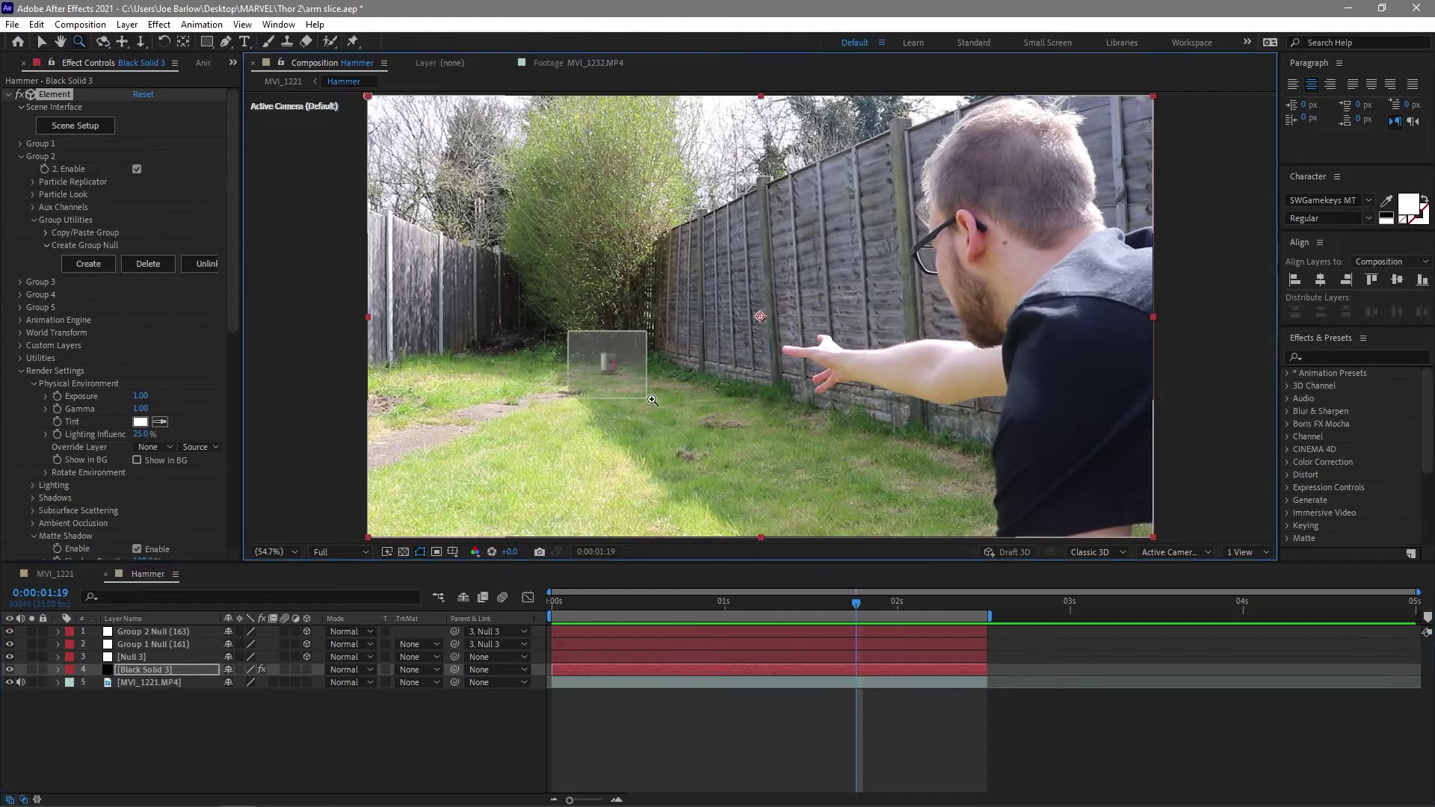
Select the Group 2 Null (163) layer and examine the hammer's lift-off close up through the end of the shot
scroll(577, 377, "up", 4)
left_click(153, 635)
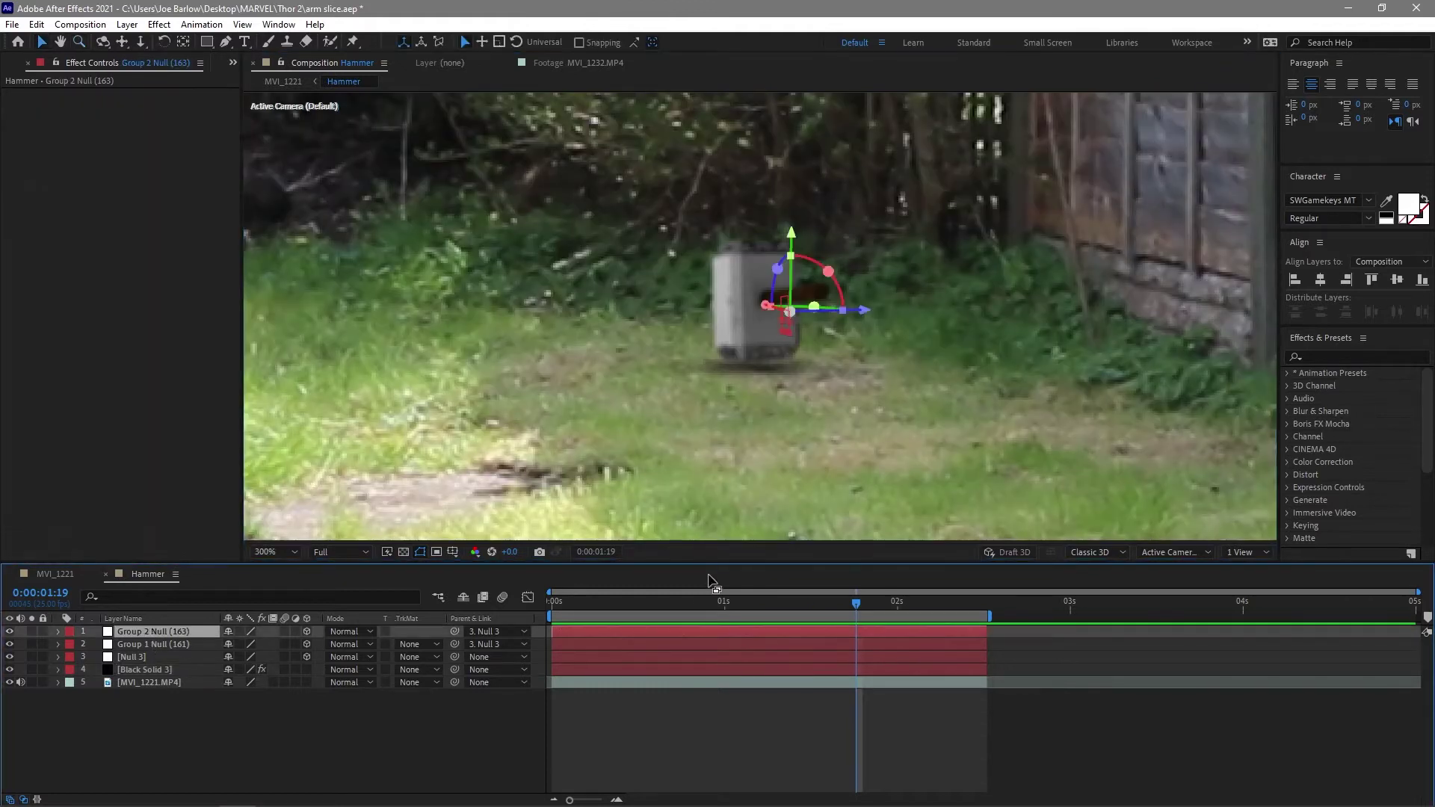
left_click(832, 746)
left_click(869, 603)
left_click_drag(876, 604, 961, 612)
key("shift+slash")
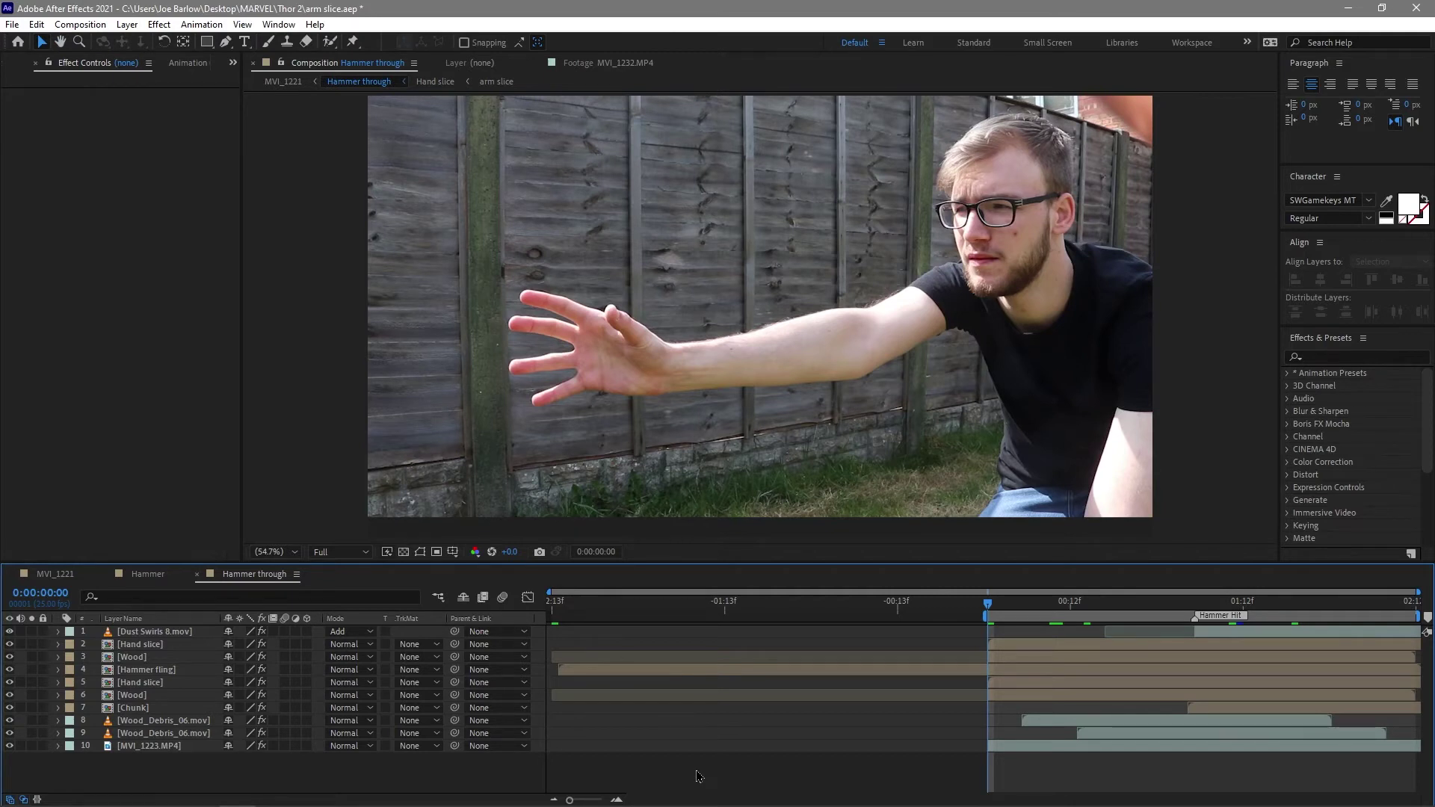
Play and scrub the start of the Hammer through composition to examine the blade cutting off the hand
key("space")
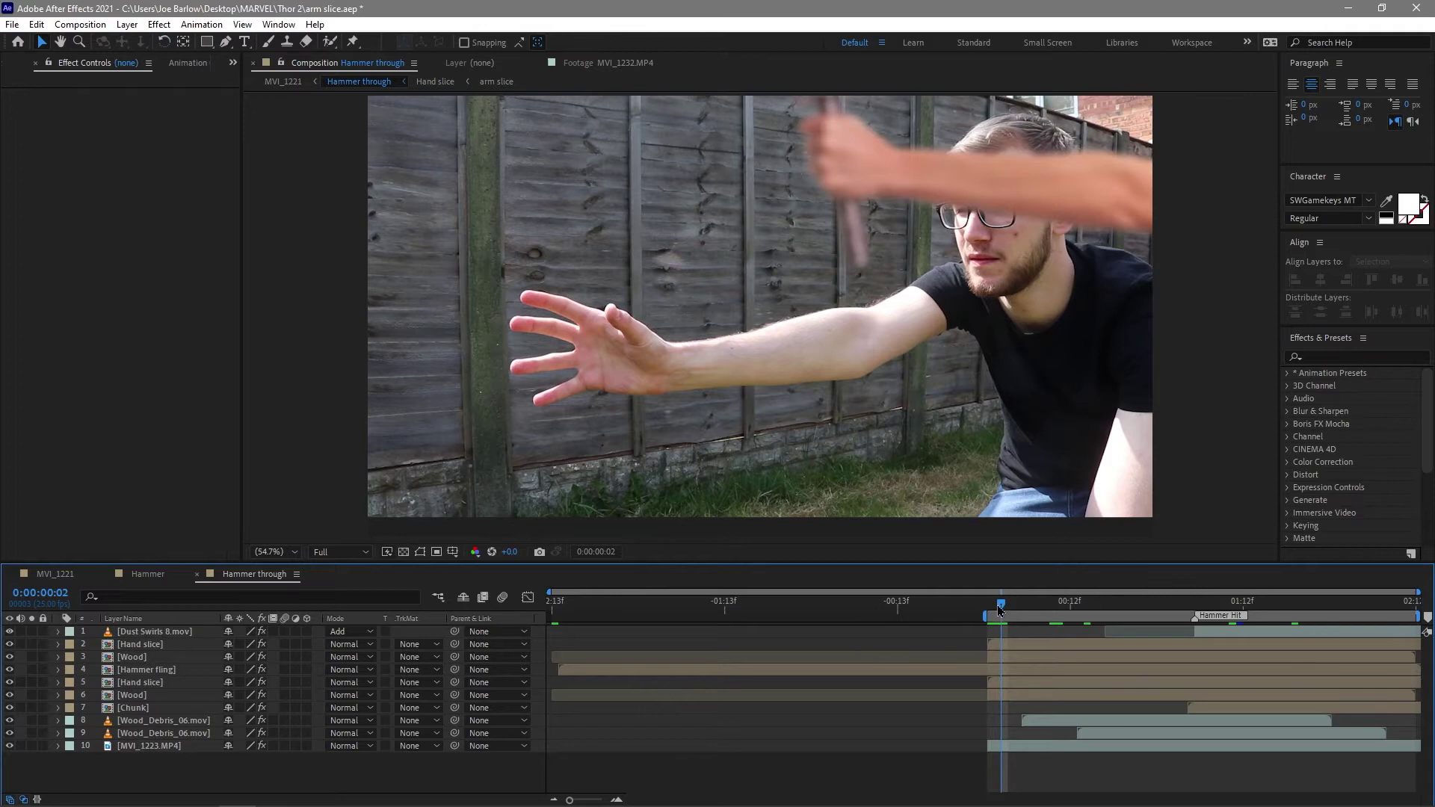
left_click_drag(999, 608, 1047, 614)
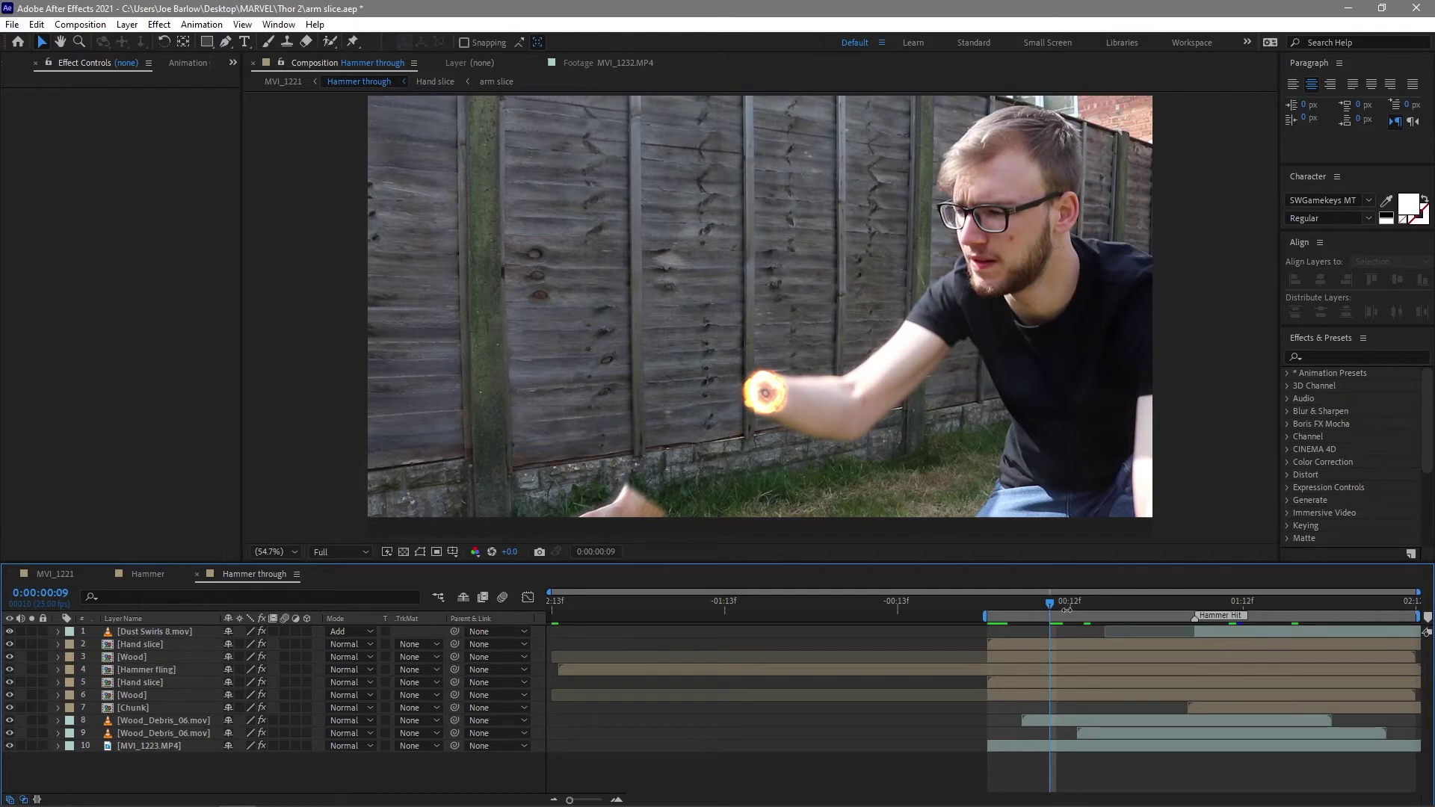
left_click(1000, 607)
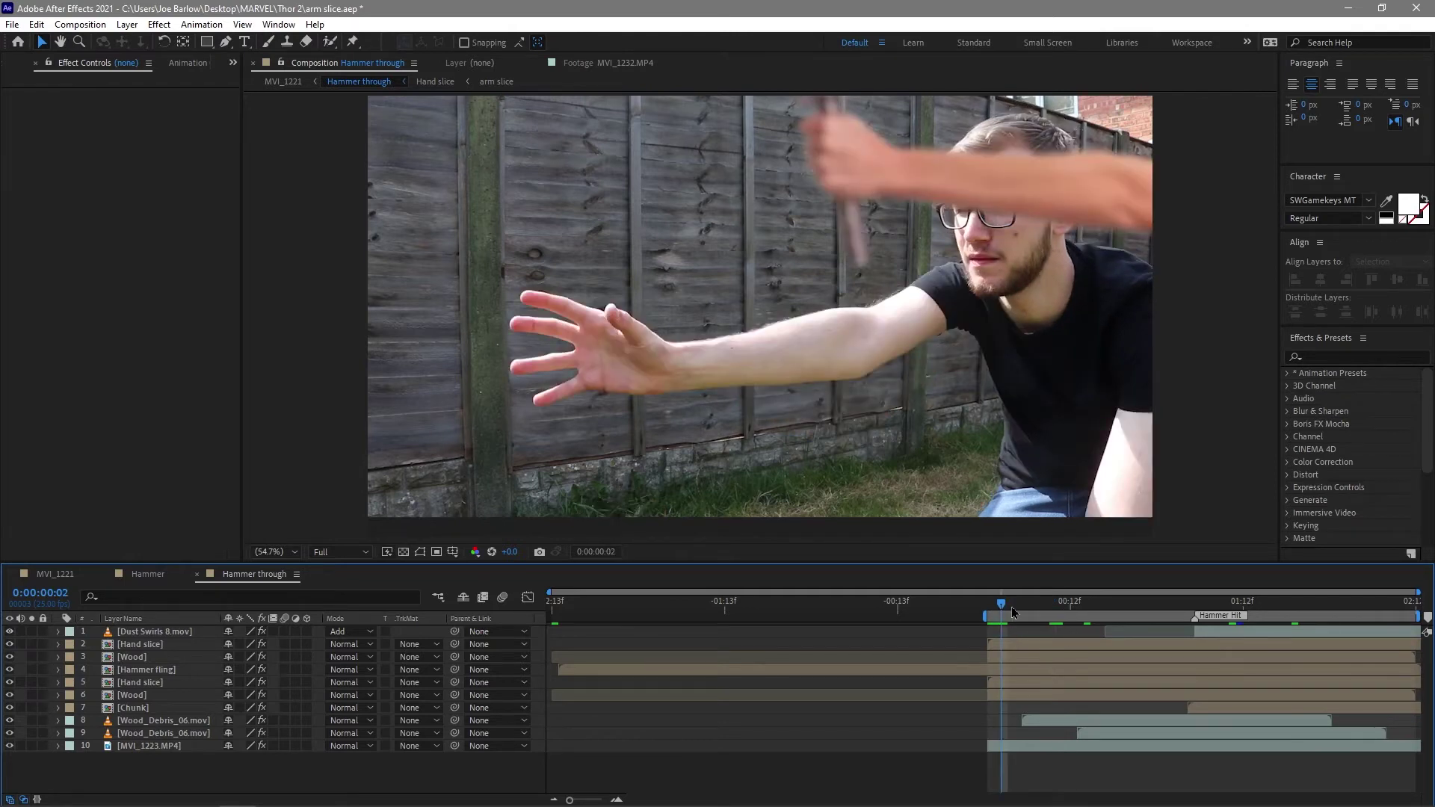
key("space")
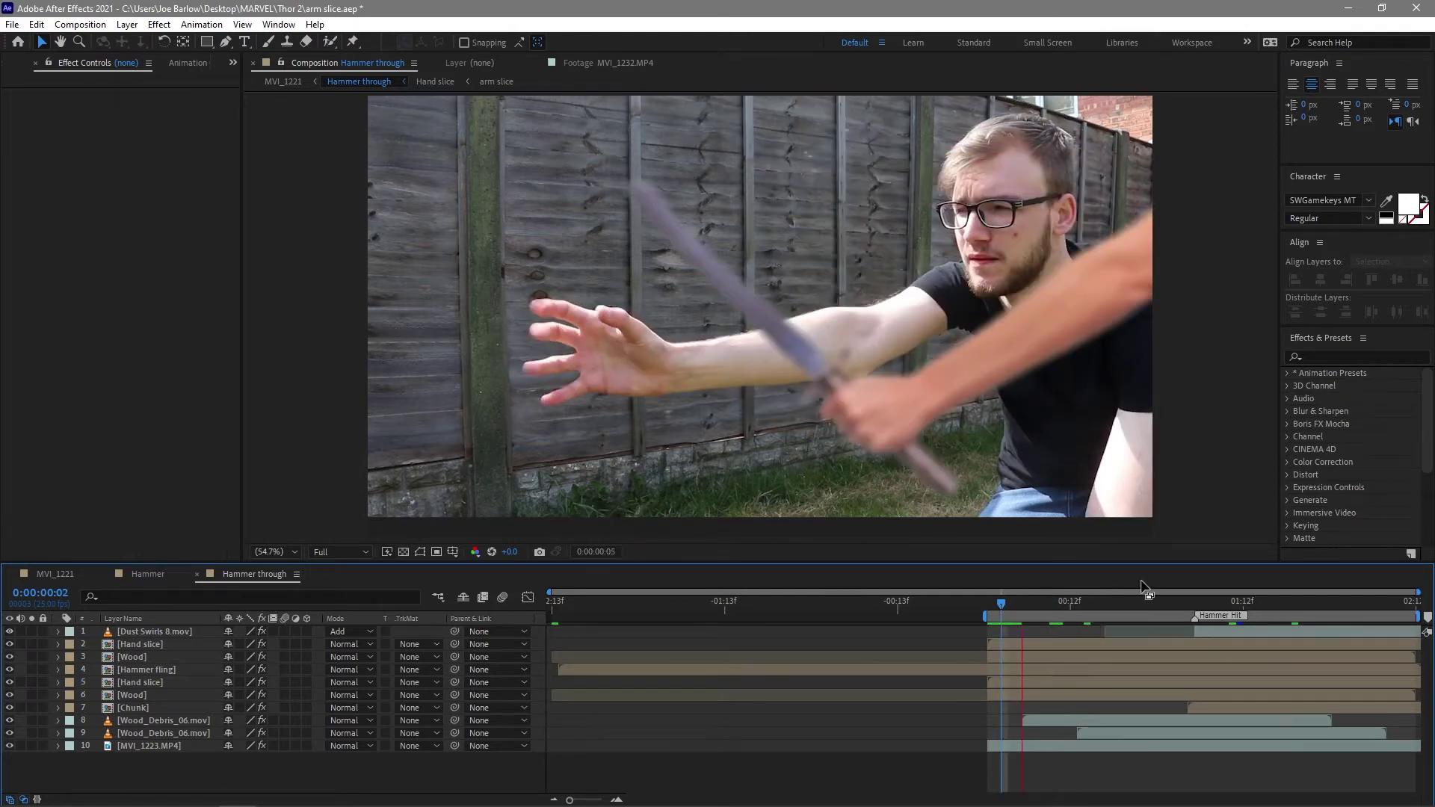
key("space")
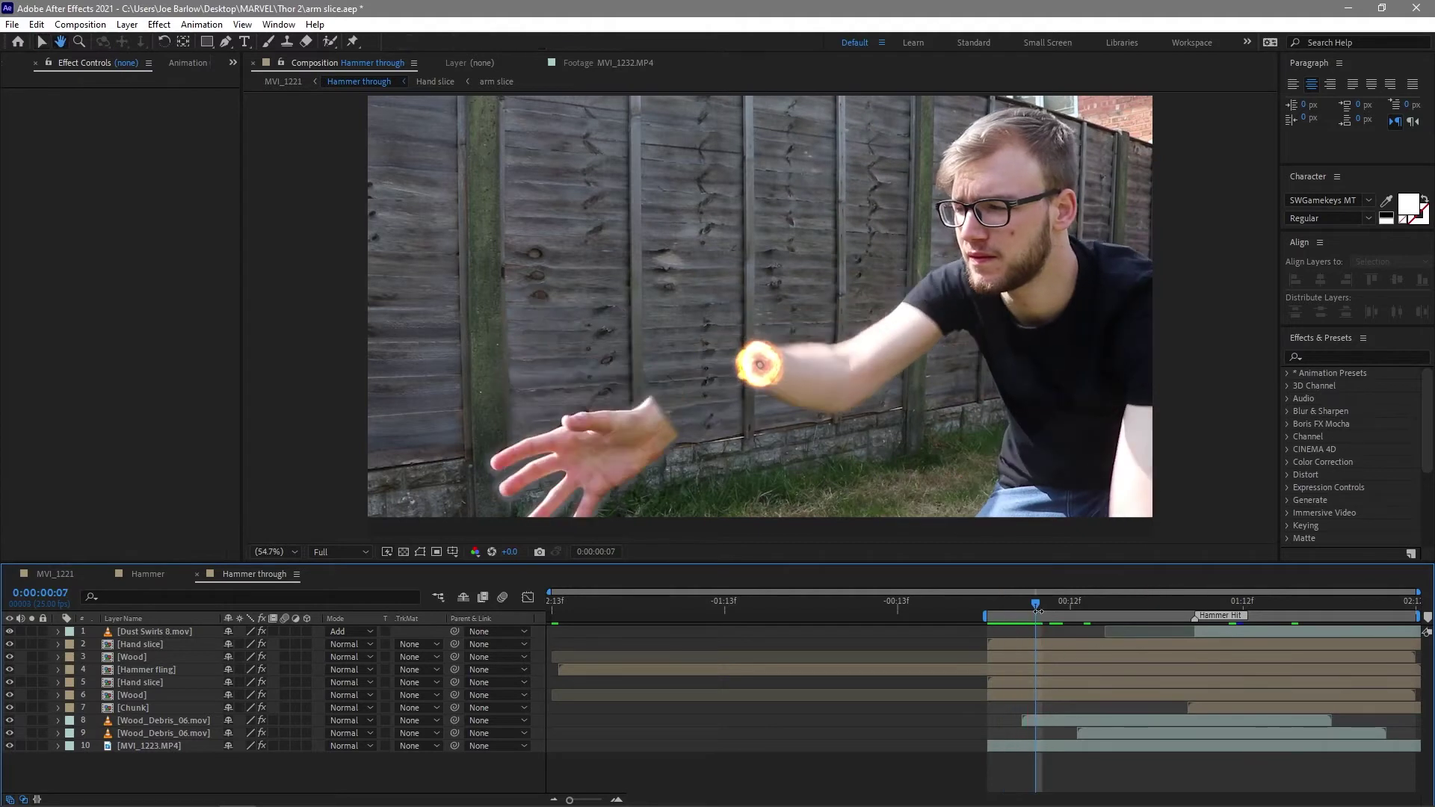
Examine the hammer breaking the fence at the Hammer Hit marker, and return to the slice at 0:00:00:05
key("space")
key("space")
left_click(1196, 604)
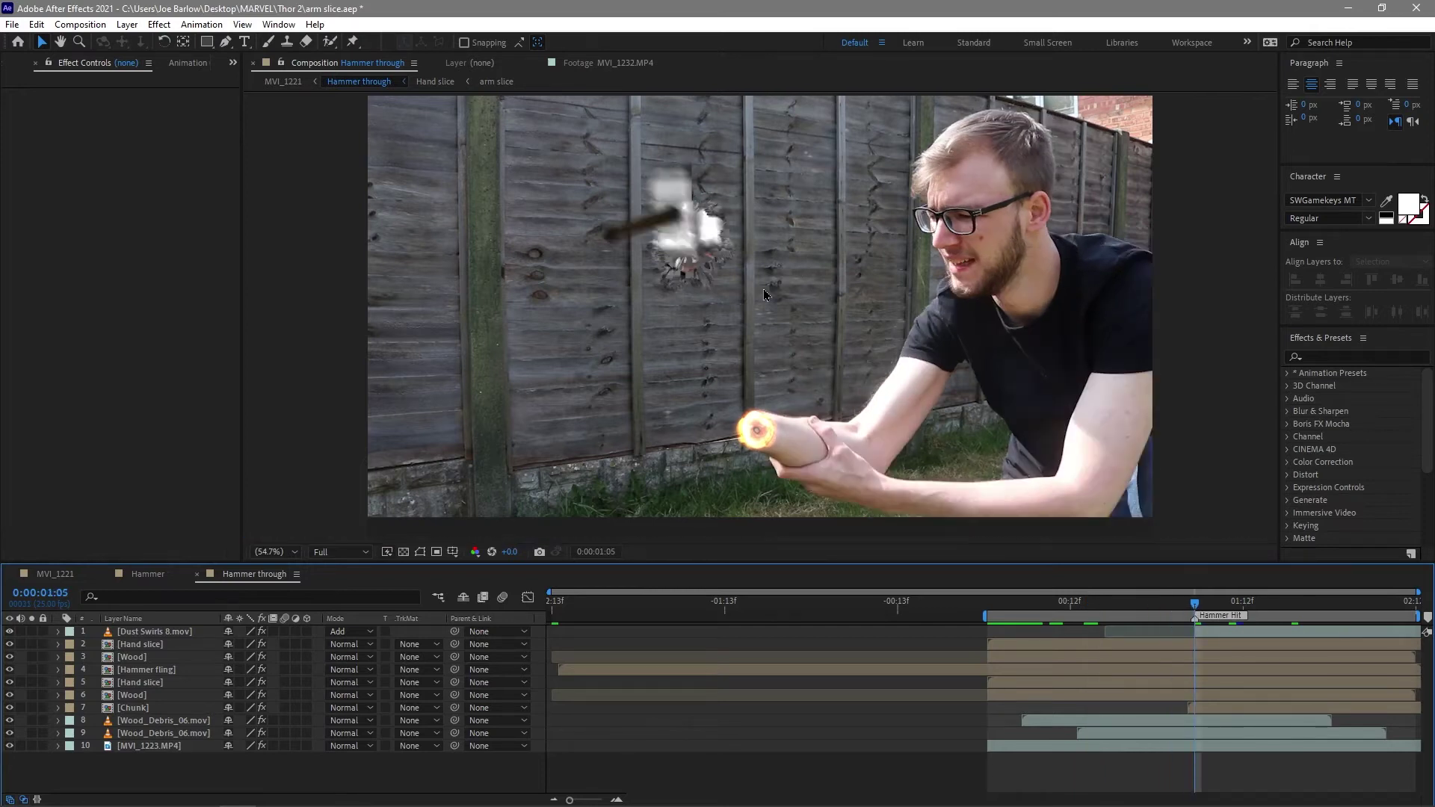
left_click_drag(1196, 604, 1022, 604)
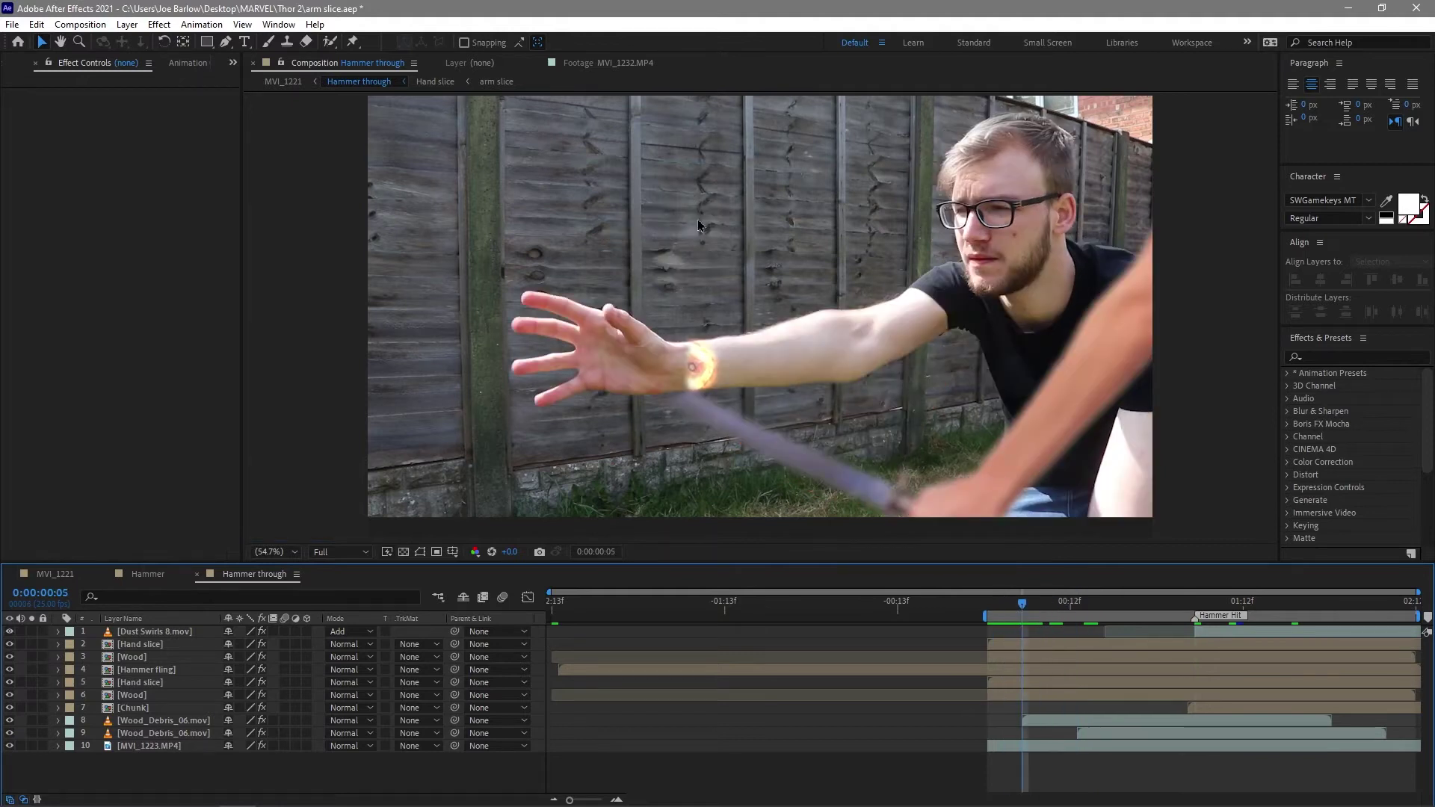
Open the Hand slice precomposition on layer 5 and preview the composite around the cut at 0:00:00:06
double_click(167, 683)
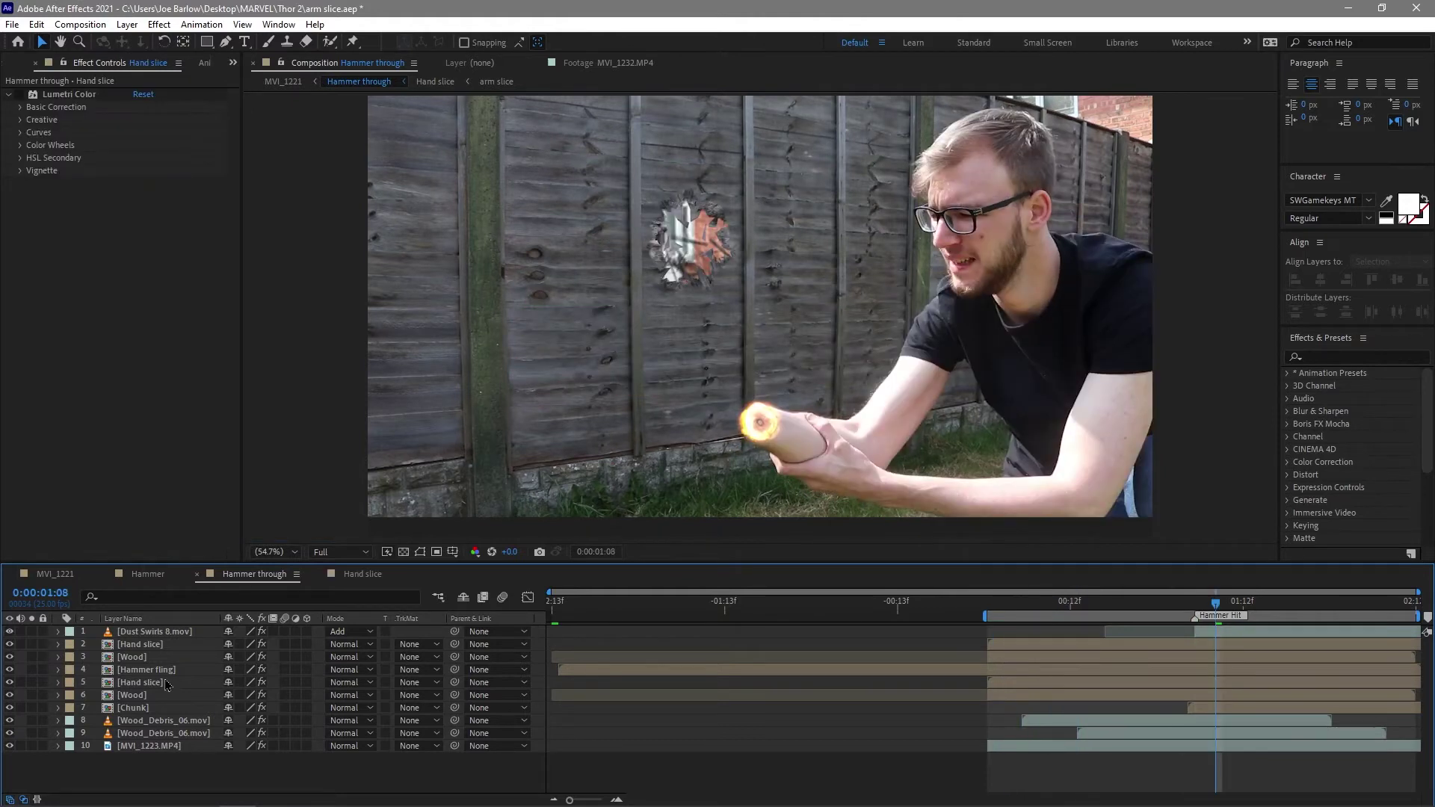
left_click(166, 685)
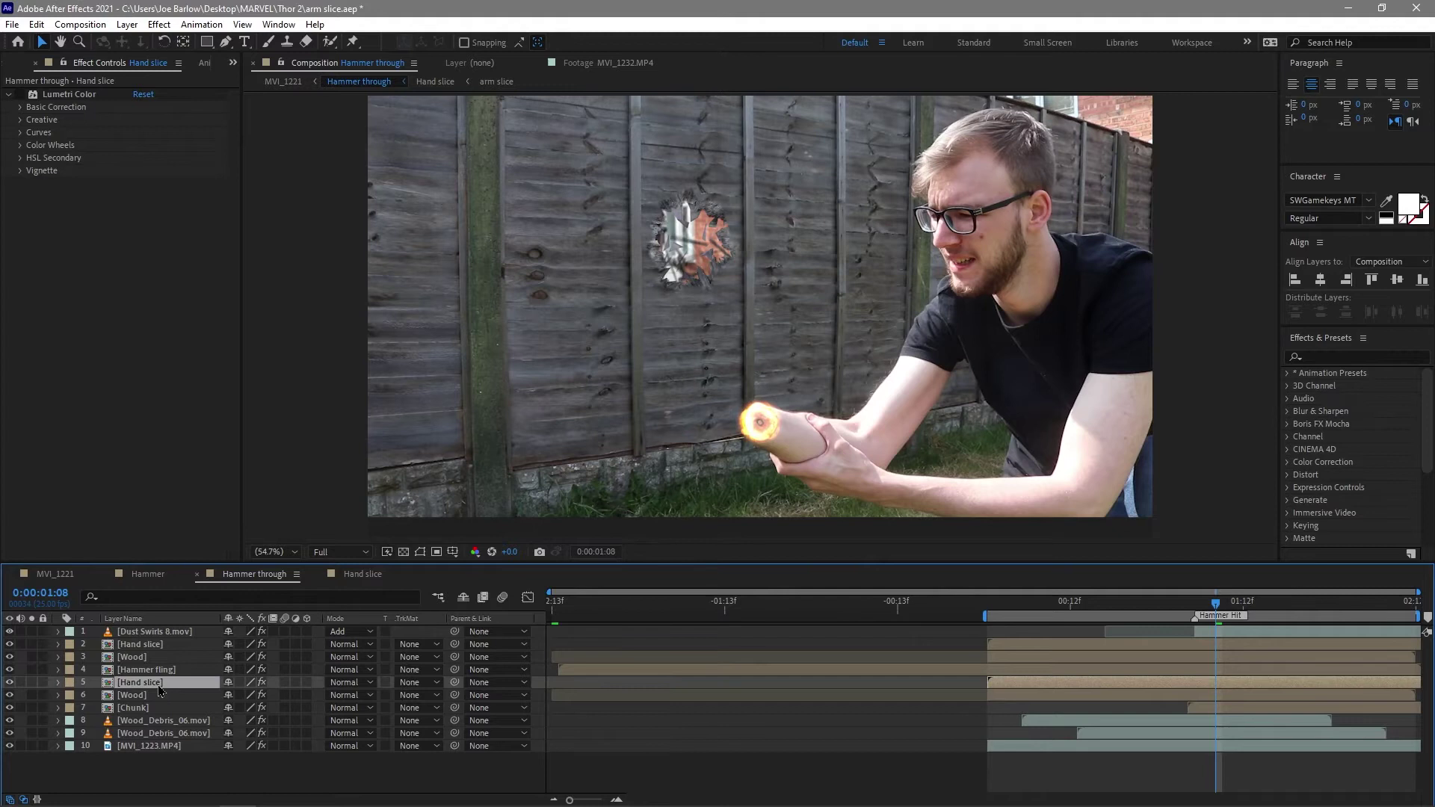
double_click(160, 686)
left_click_drag(701, 617, 1038, 617)
key("space")
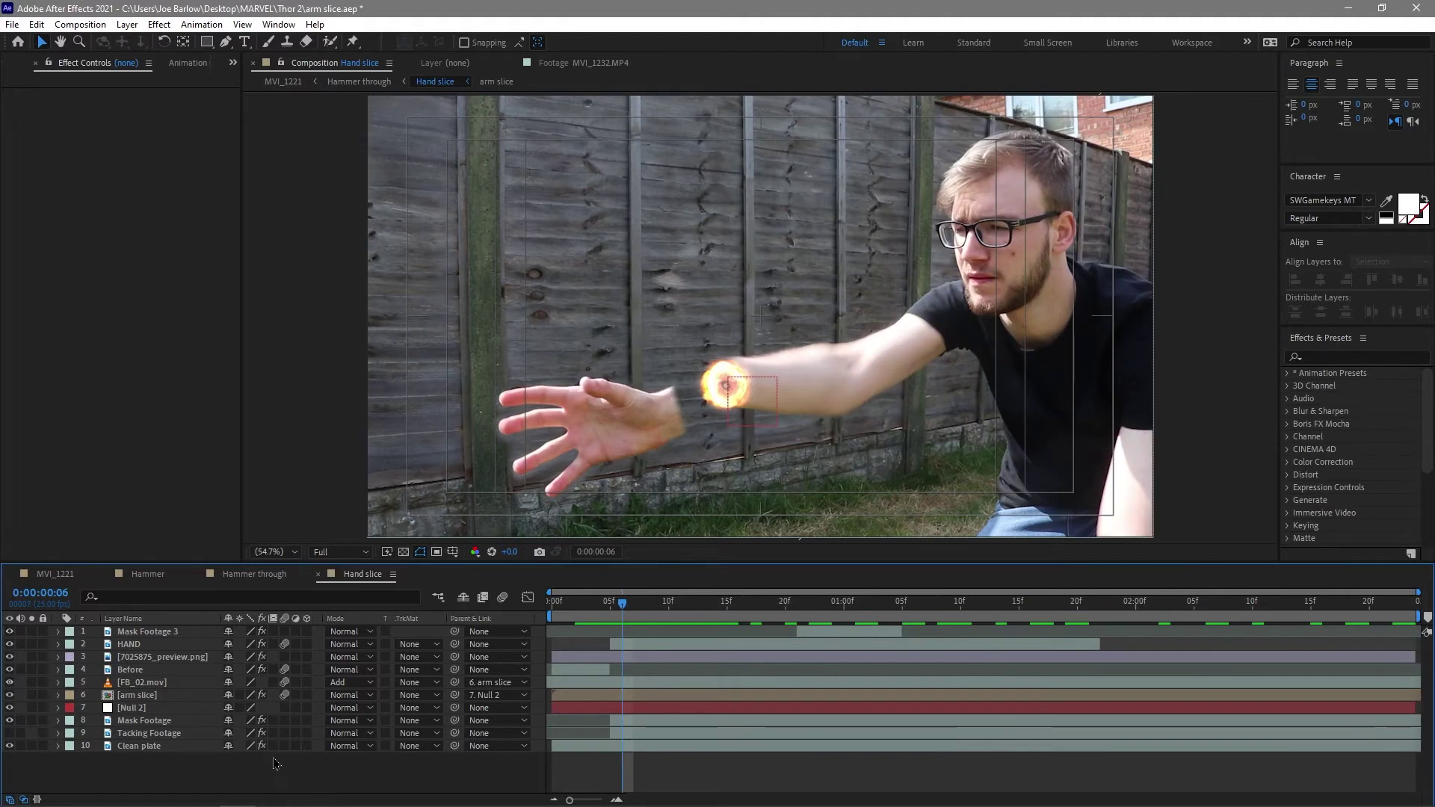
Show only the Clean plate layer and scrub through it to examine the empty fence background
left_click(9, 746, "alt")
left_click(131, 747)
left_click_drag(622, 602, 743, 602)
Make the Mask Footage layer visible and examine its inverted tracked mask removing the hand, from the cut through 0:00:01:03
left_click(142, 720)
left_click(9, 721)
left_click_drag(644, 602, 836, 621)
left_click_drag(929, 622, 1360, 711)
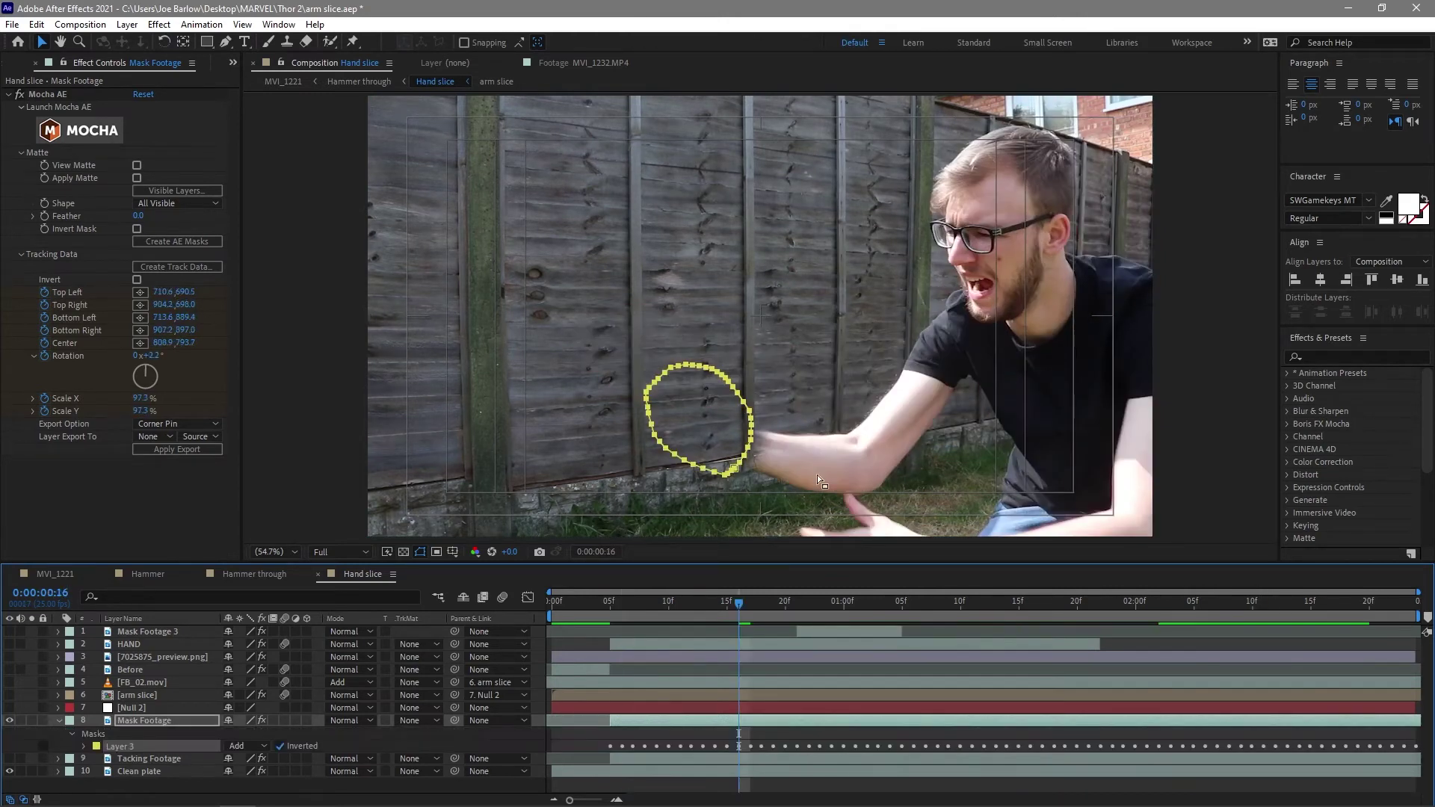
left_click_drag(739, 607, 602, 633)
key("space")
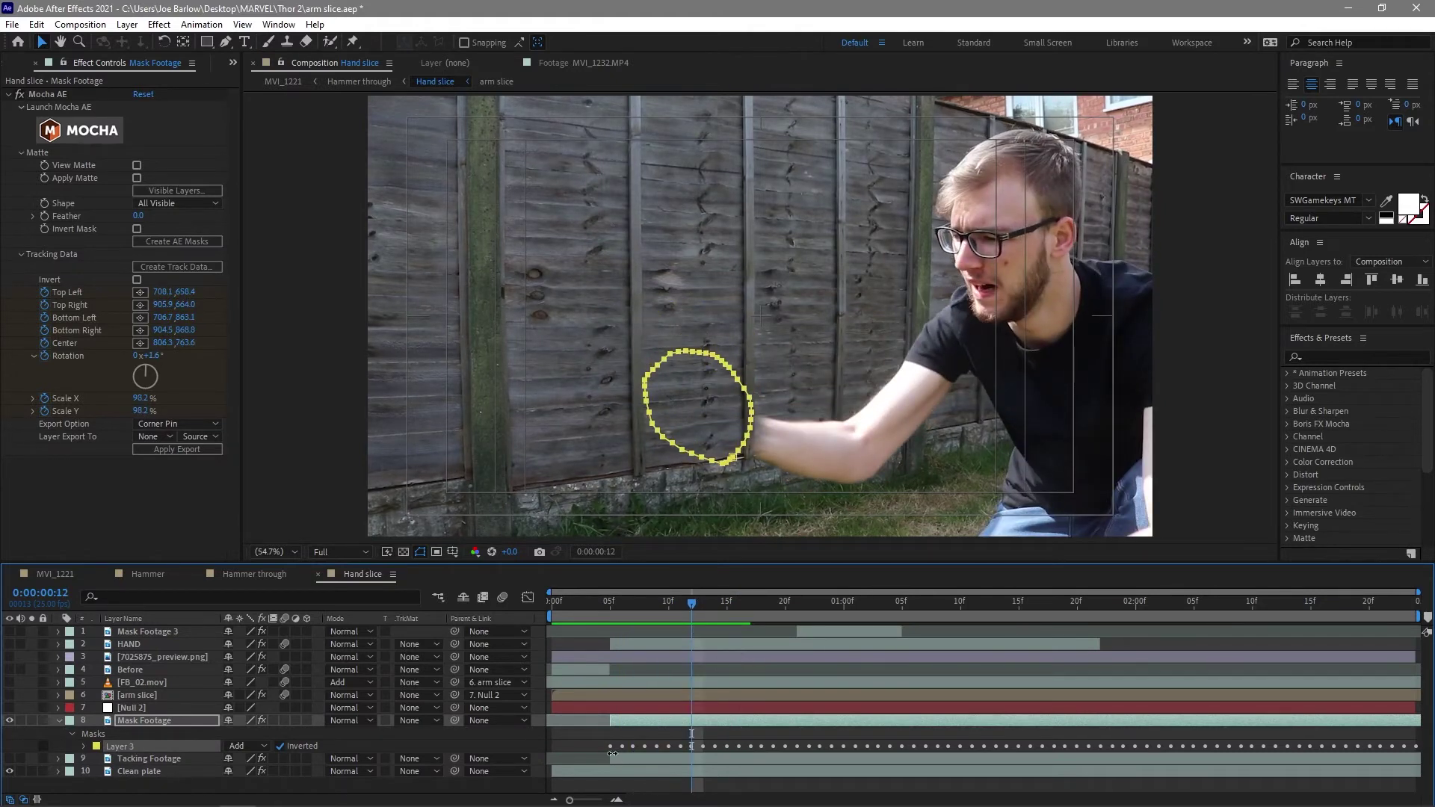
left_click_drag(696, 621, 879, 609)
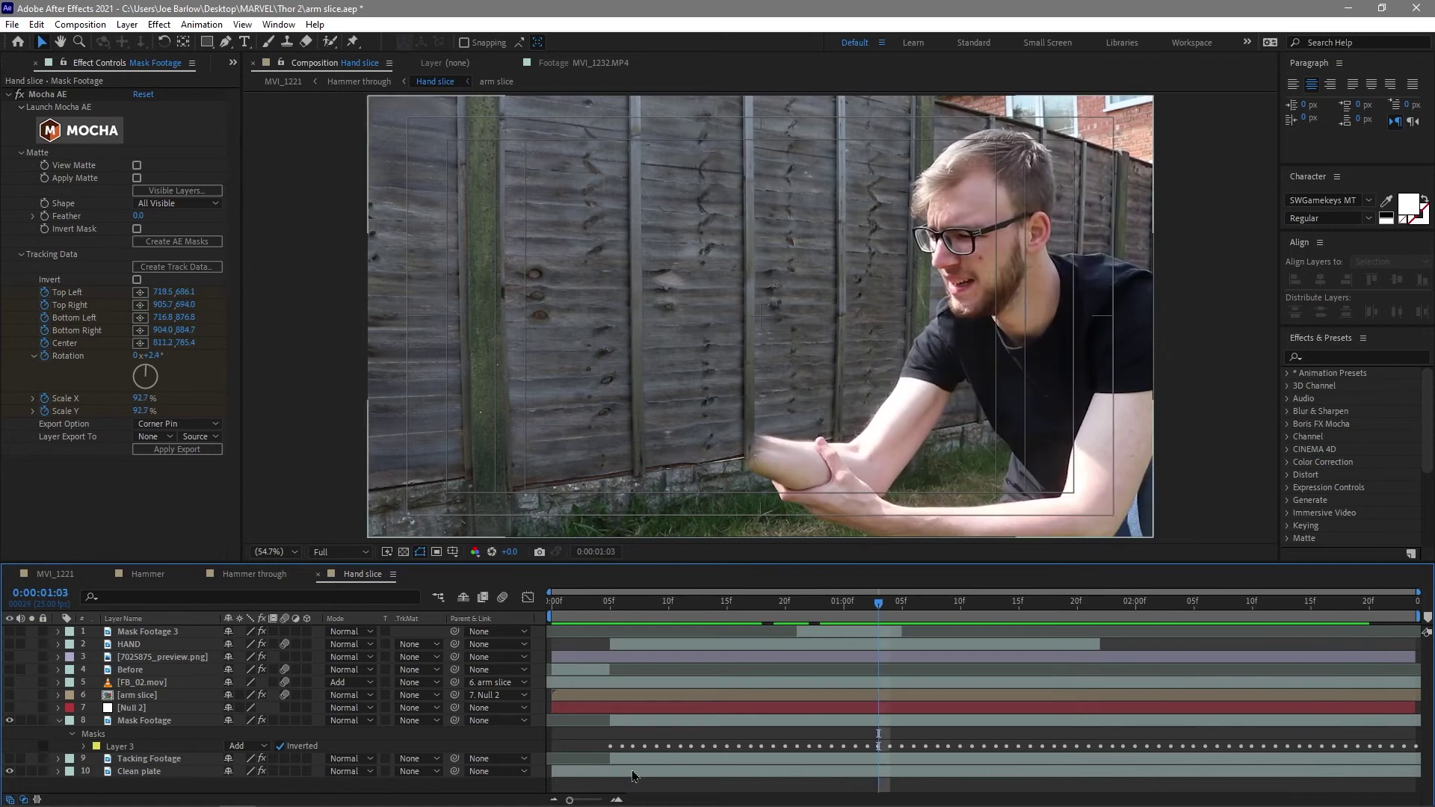
Select the Clean plate layer to examine its Levels effect, and check its match with the footage through the shot
left_click(583, 775)
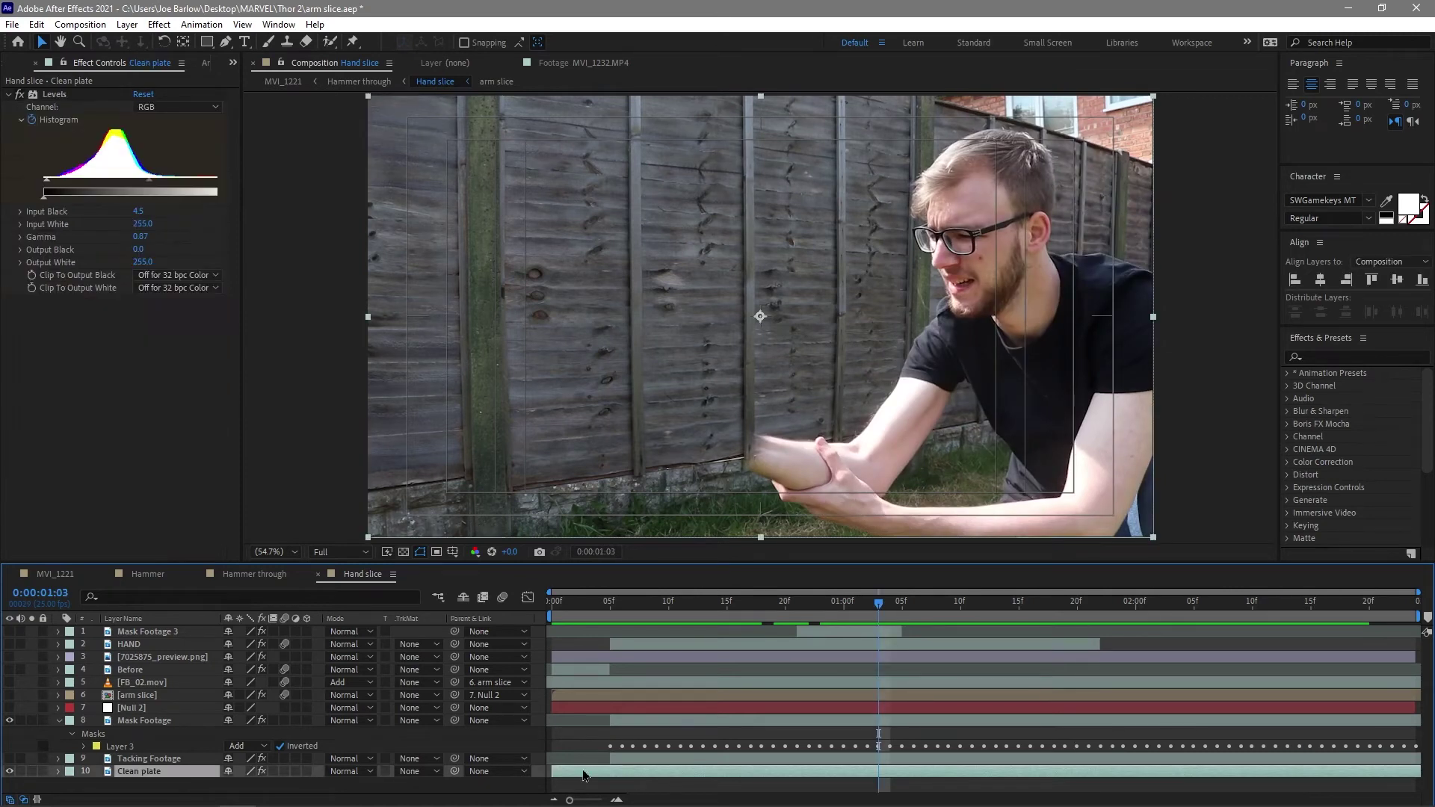
left_click(24, 111)
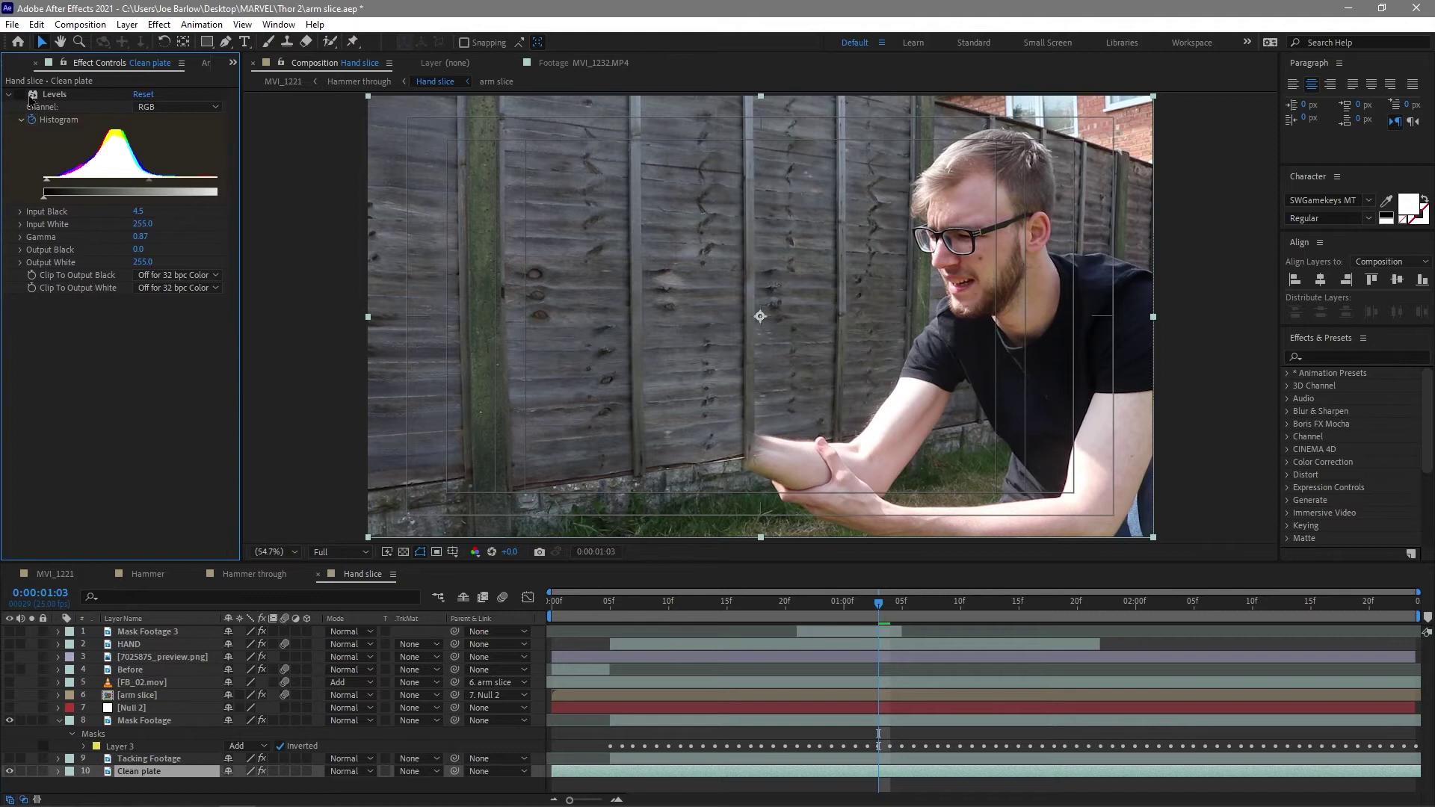
left_click_drag(878, 609, 1114, 604)
left_click_drag(715, 602, 643, 607)
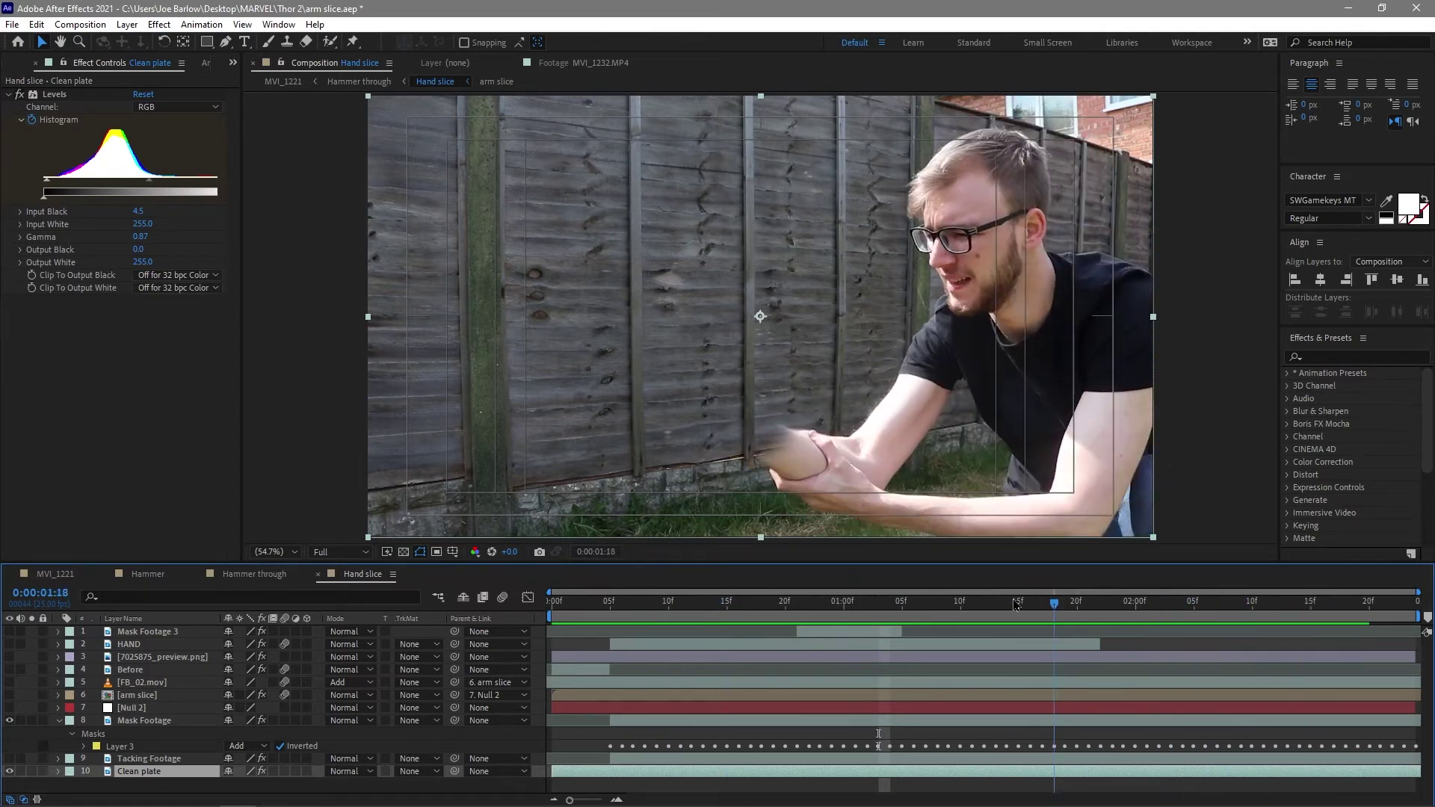
Return to the cut at 0:00:00:05 and select the Mask Footage layer to examine where its mask begins
left_click(638, 657)
key("Page_Up")
key("Page_Up")
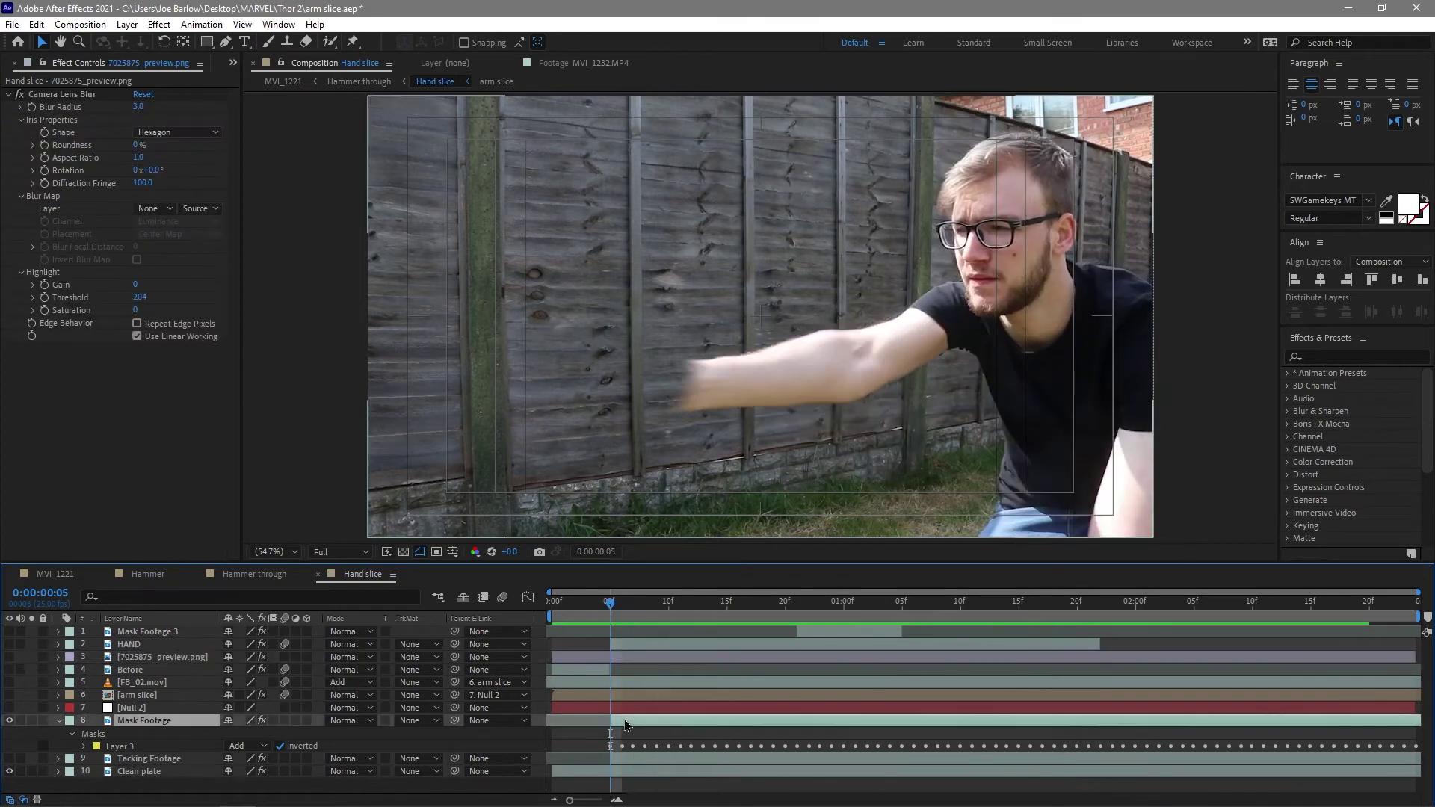
left_click(624, 721)
mouse_move(631, 616)
left_mouse_down()
mouse_move(570, 616)
mouse_move(612, 616)
left_mouse_up()
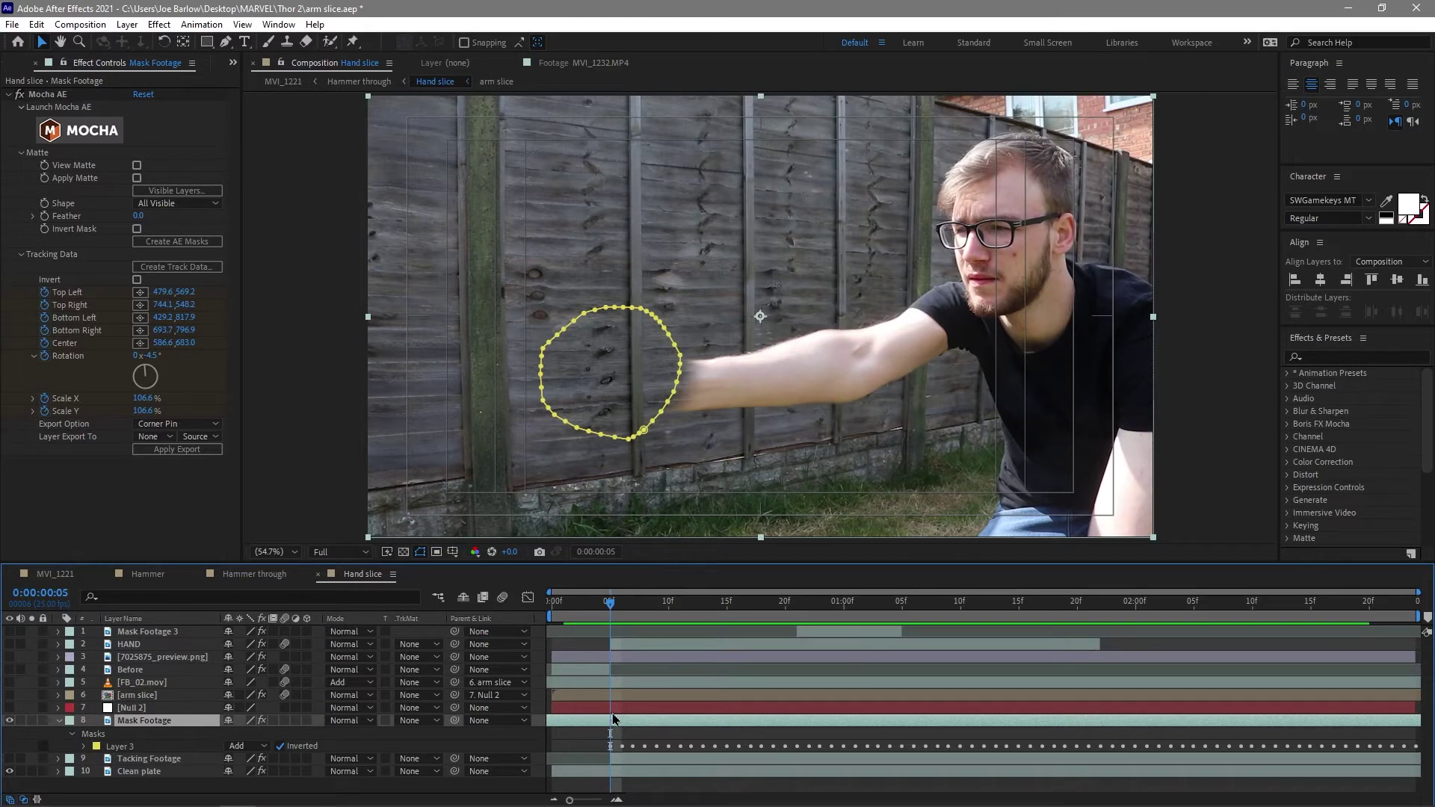
Make the Before layer visible at 0:00:00:04 and play the frames before the cut
key("Page_Up")
left_click(575, 675)
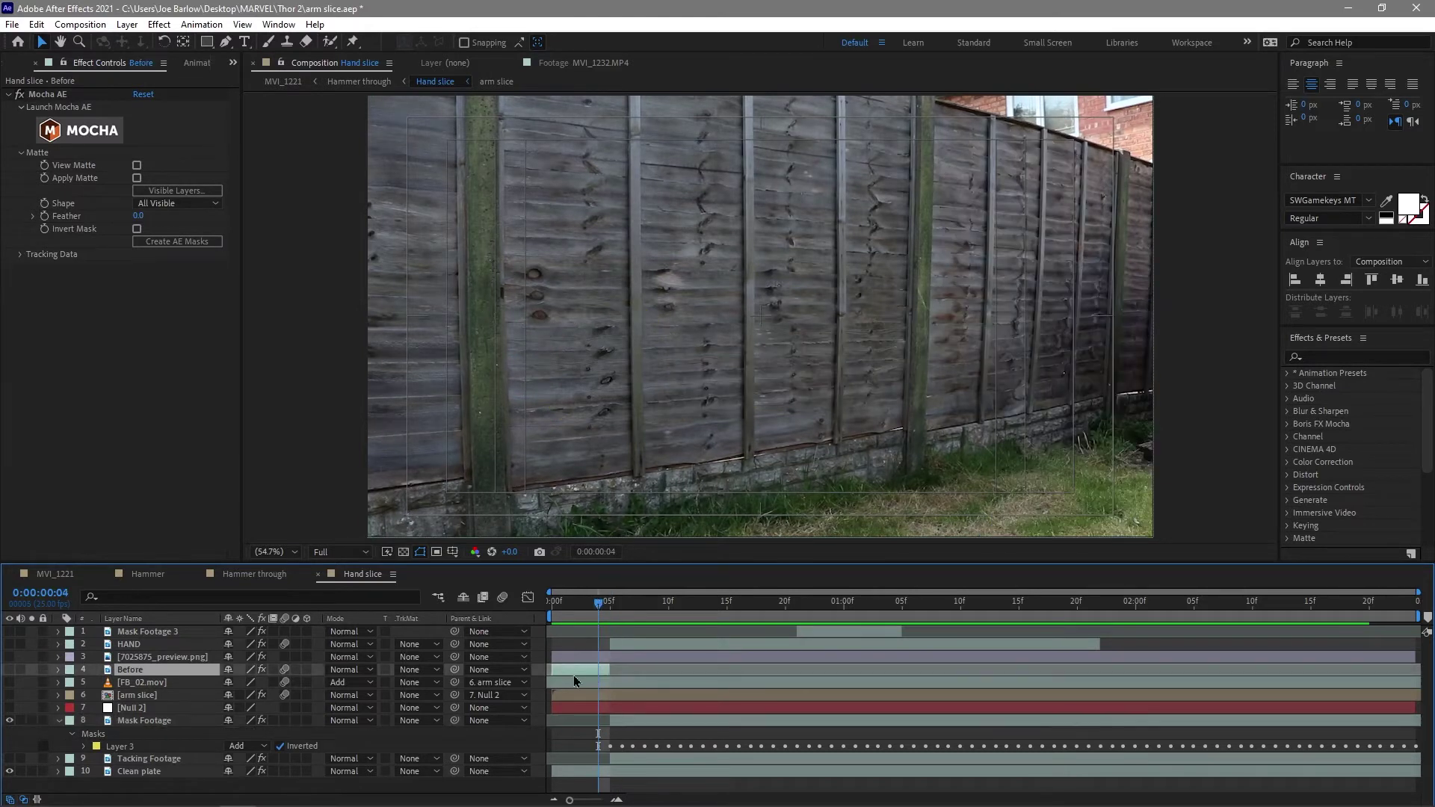
left_click(10, 670)
key("space")
key("space")
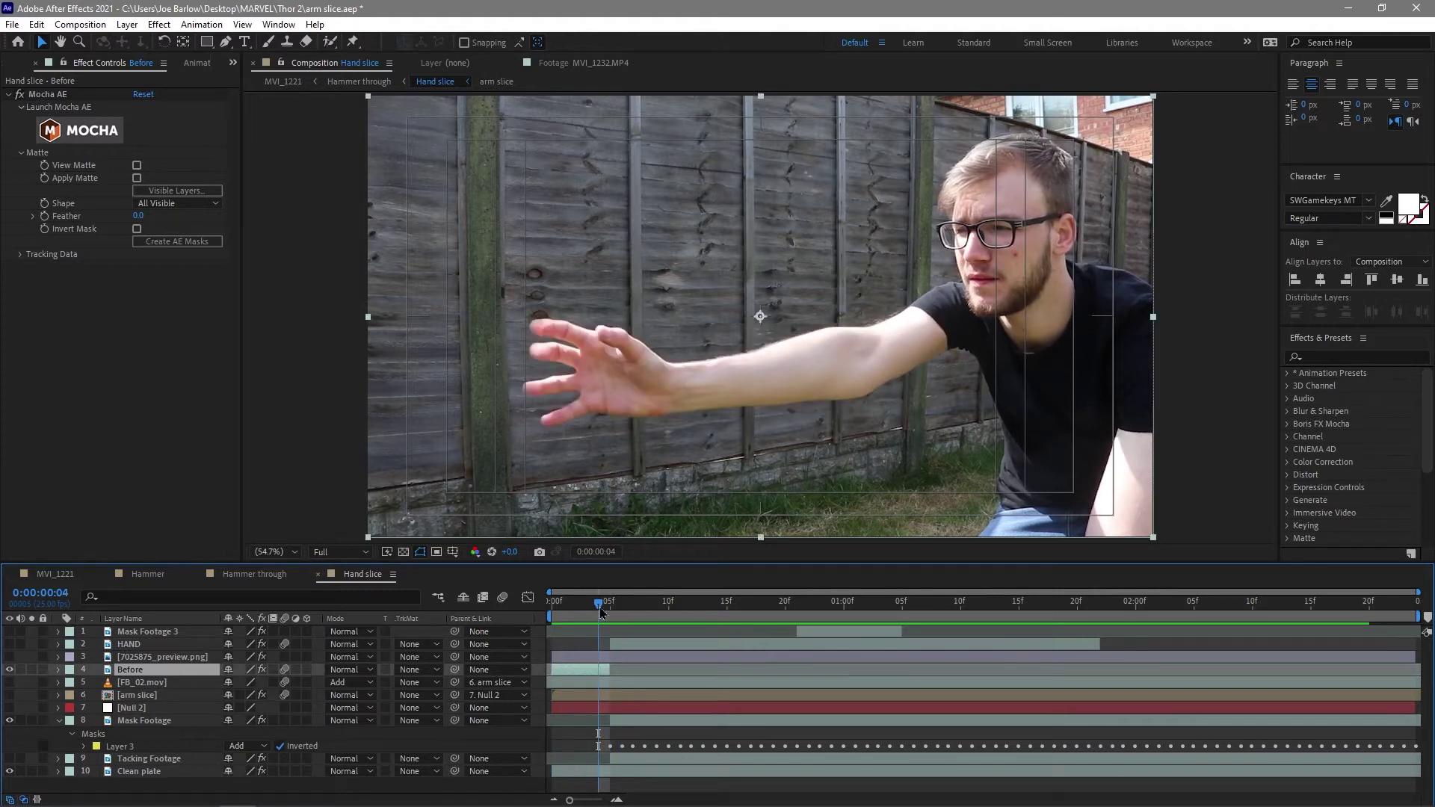
Make the masked HAND layer visible at 0:00:00:05 and compare its outline with the Mask Footage mask
left_click_drag(601, 612, 607, 612)
left_click(123, 645)
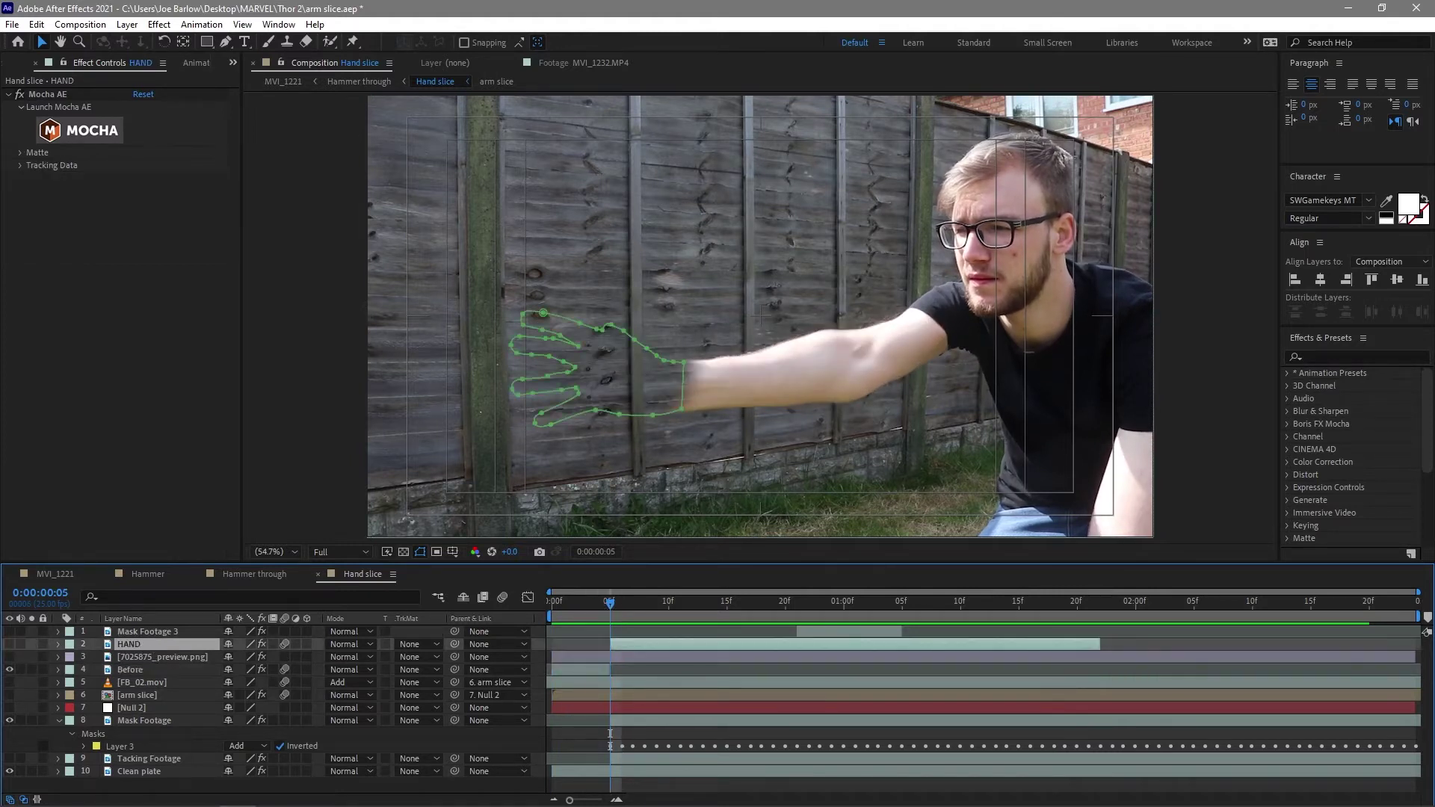
left_click(9, 645)
left_click(638, 725)
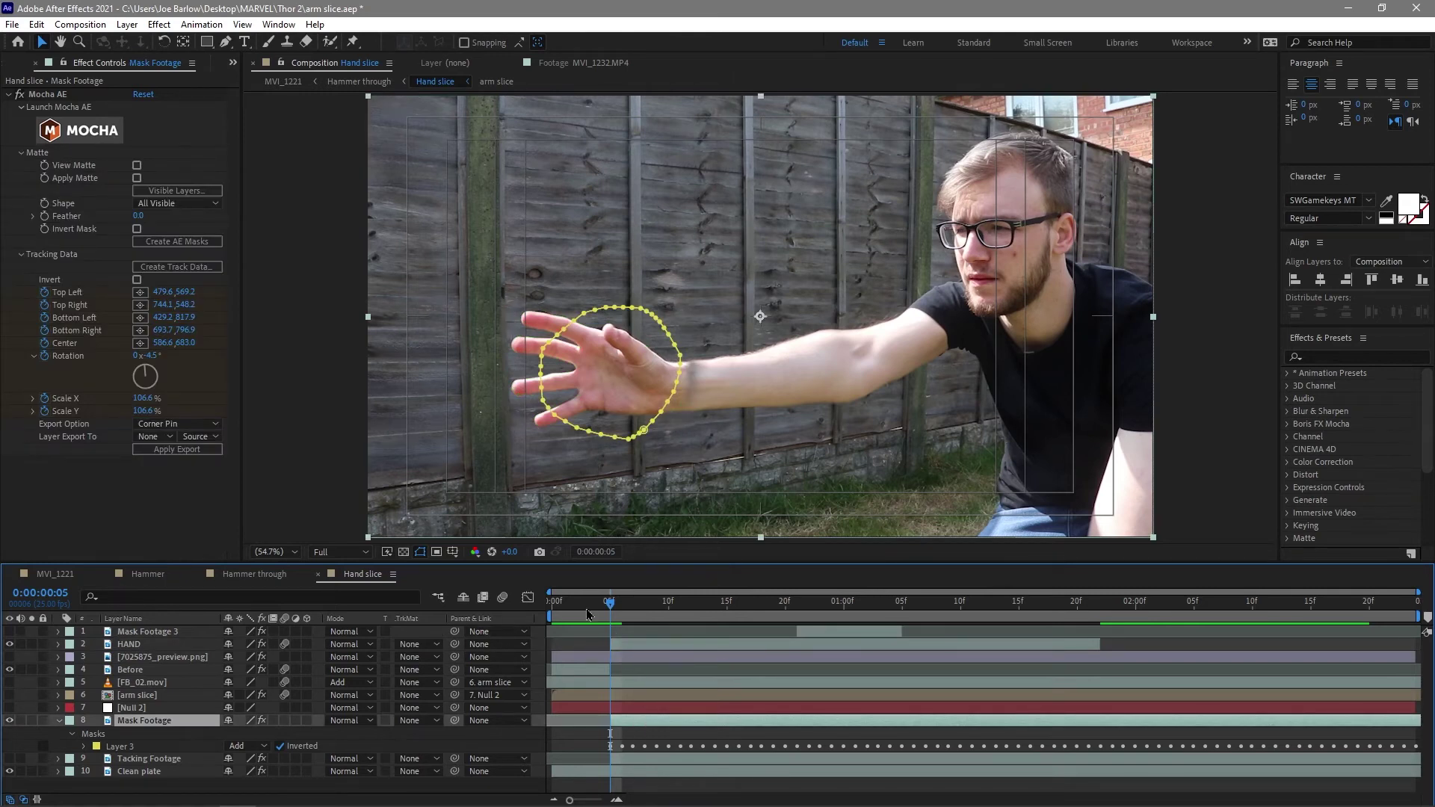
left_click(627, 645)
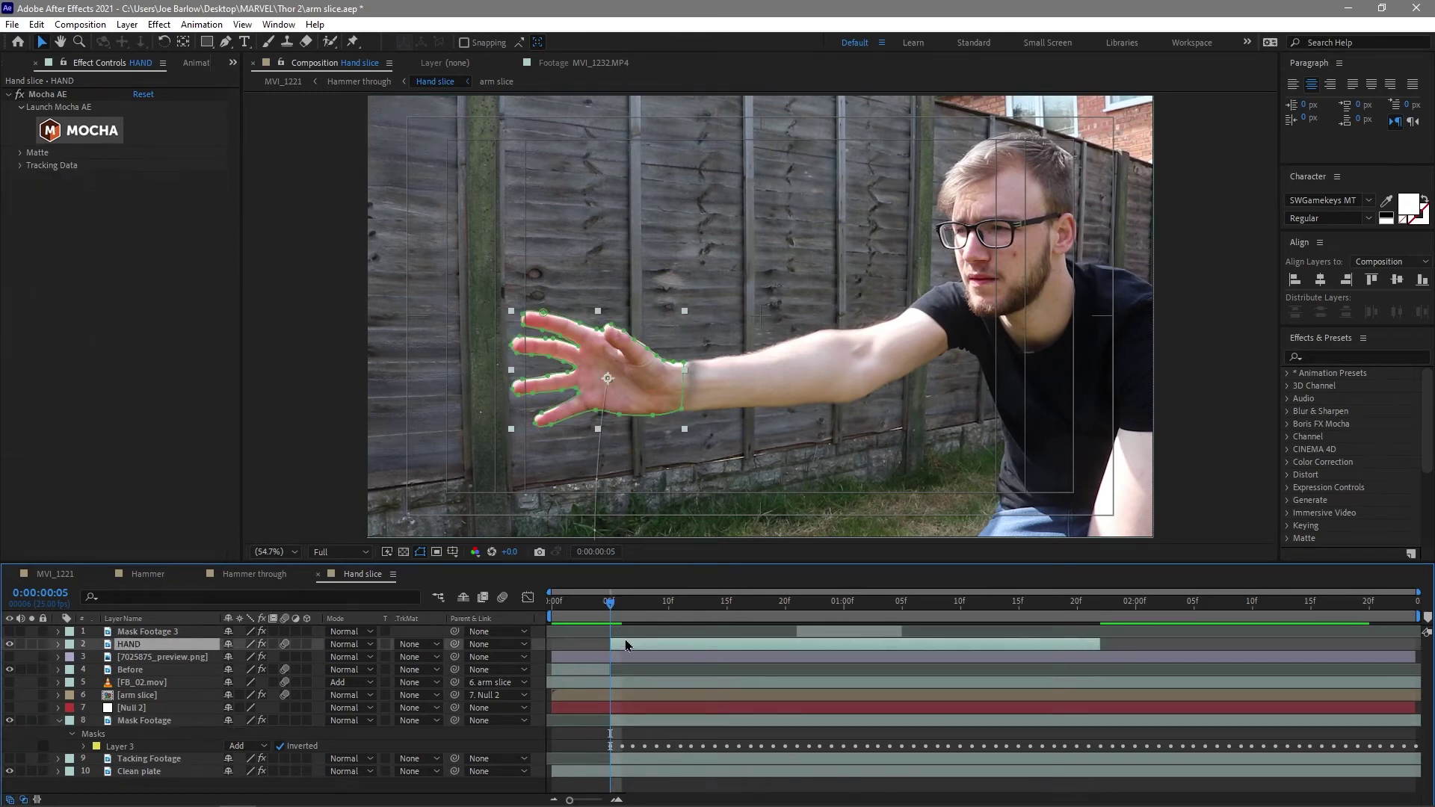
Play the severed hand's fall from the start, and scrub back to 0:00:00:03 before the cut
left_click_drag(614, 613, 566, 623)
key("space")
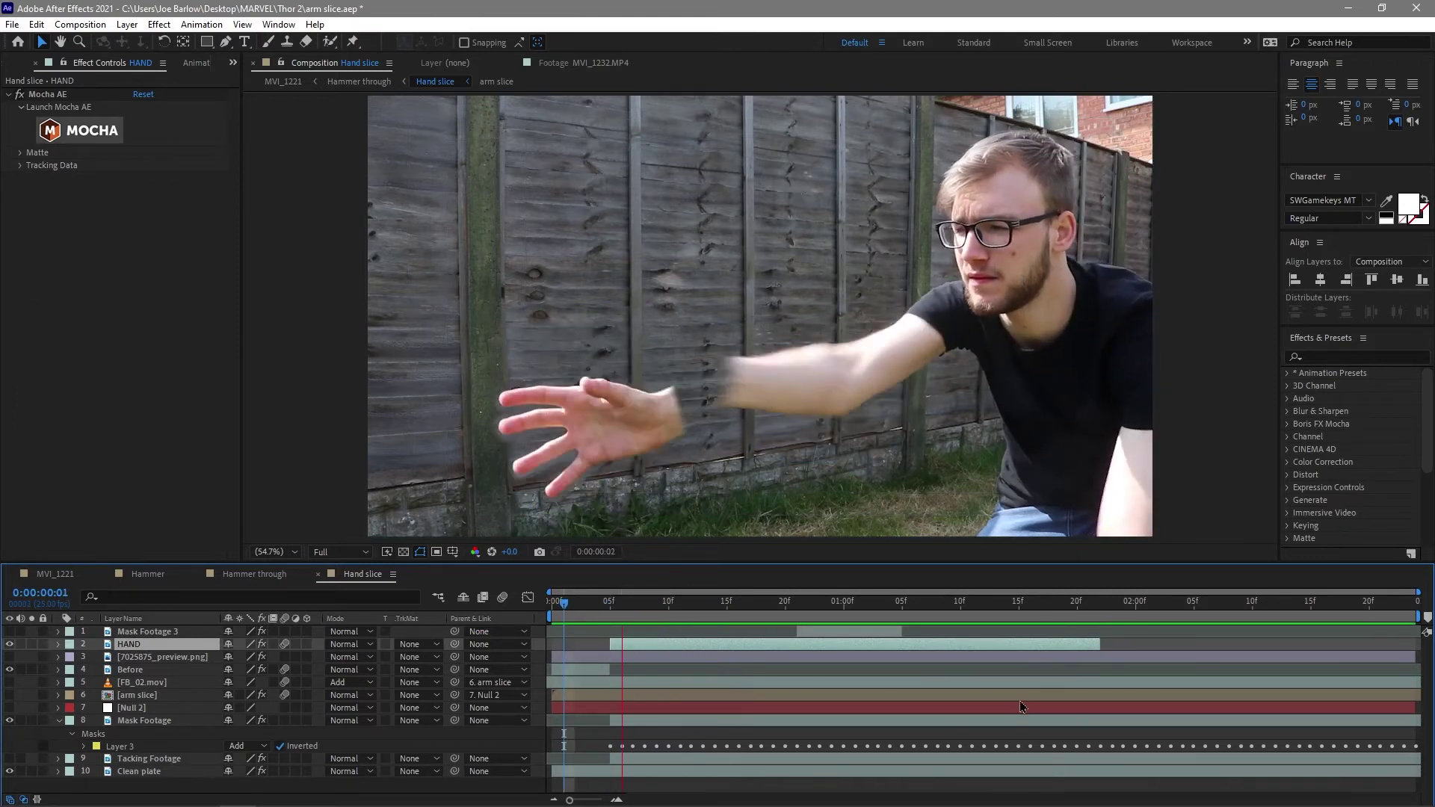
key("space")
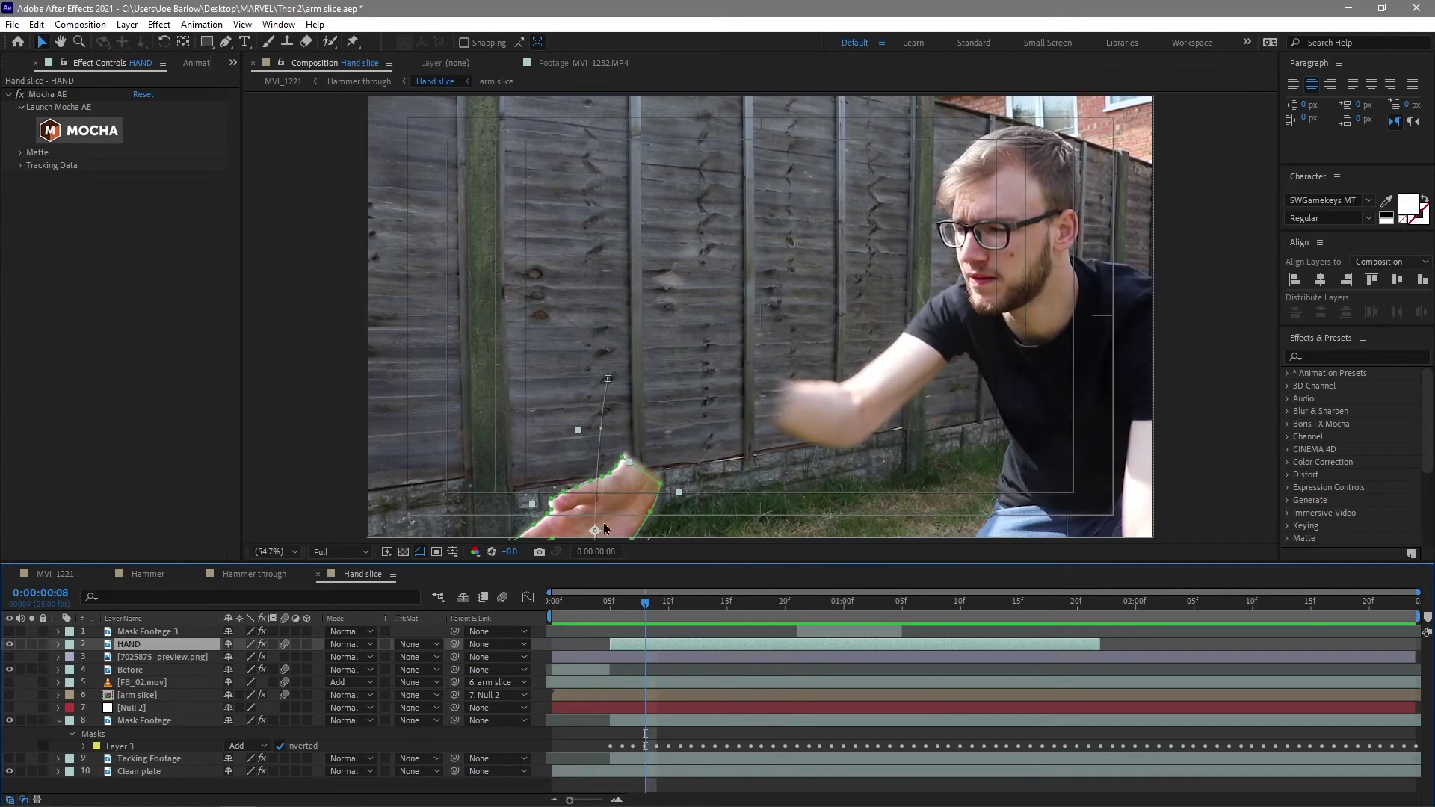
left_click_drag(651, 607, 587, 637)
Make the 7025875_preview.png sword arm layer visible and open it in its own layer view
left_click(639, 672)
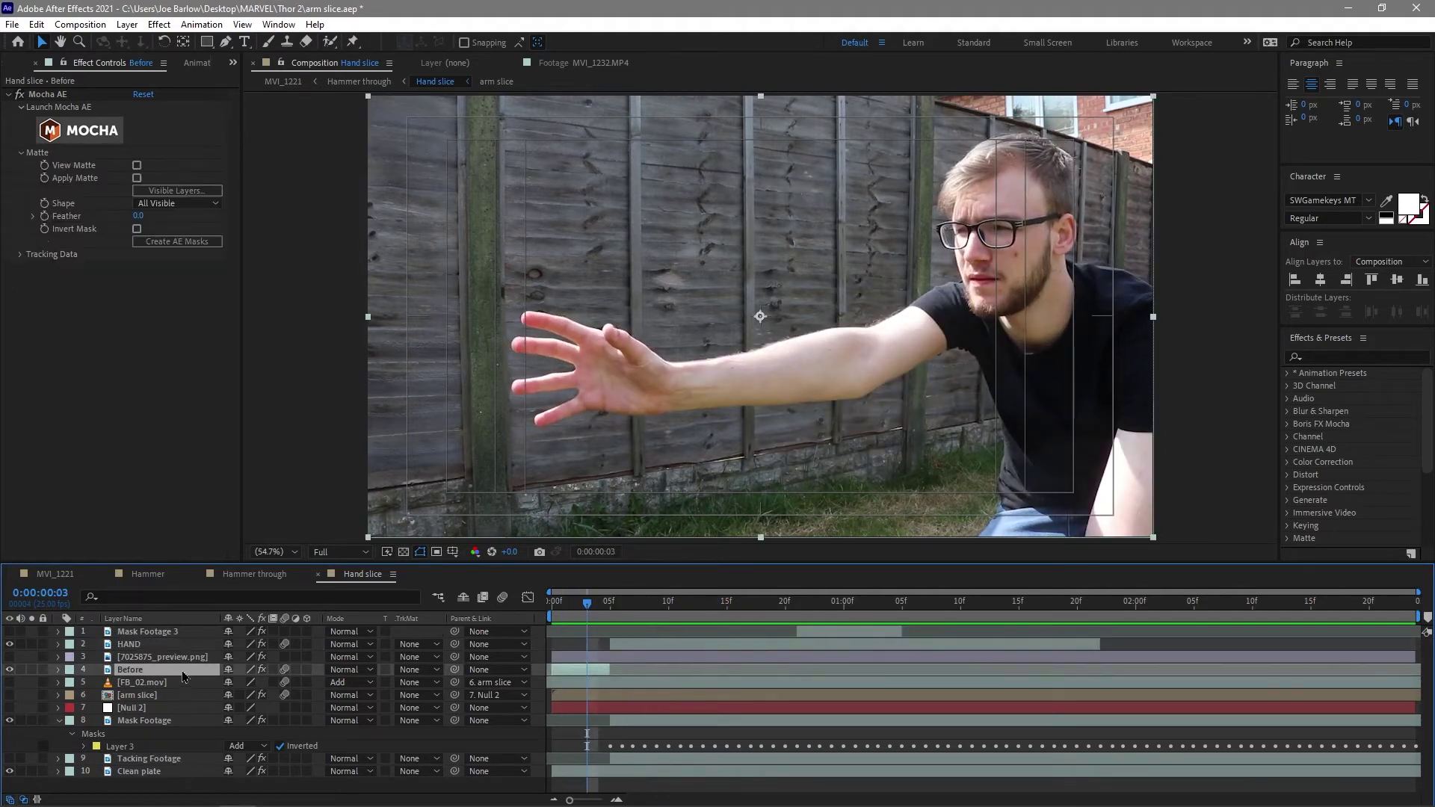
left_click(193, 659)
left_click_drag(9, 657, 9, 670)
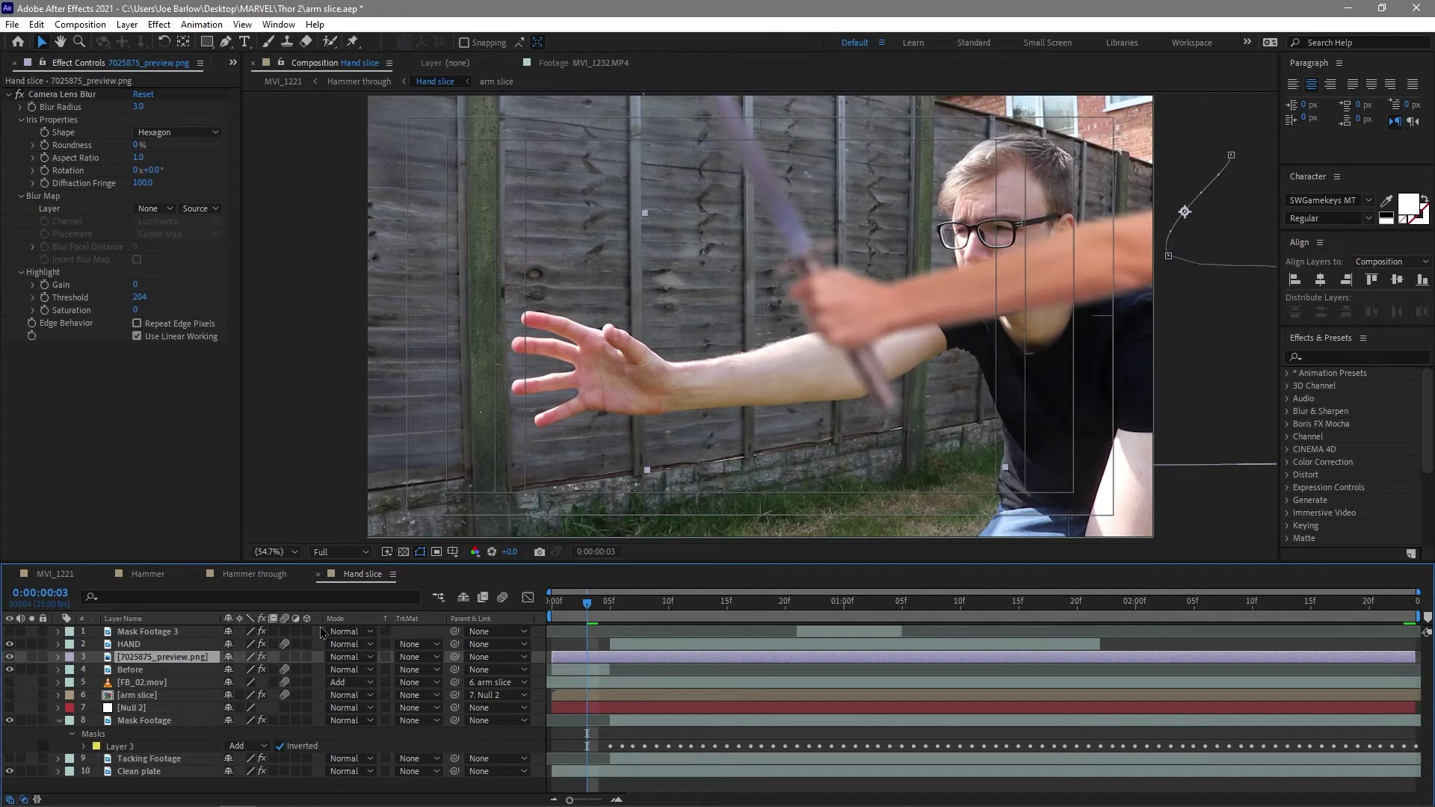
double_click(126, 658)
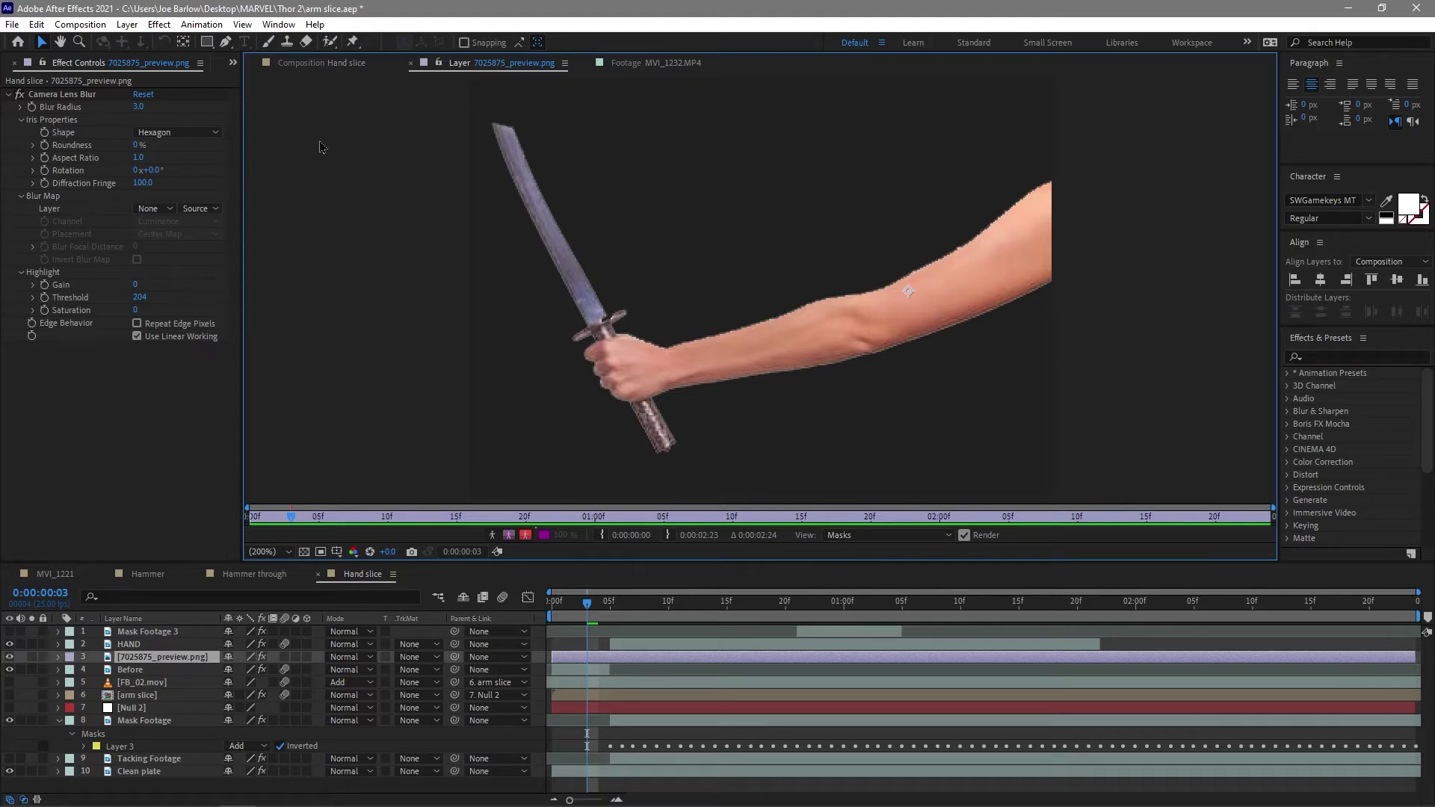
Reopen the Hand slice composition from Hammer through and play the sword swing from the start
left_click(254, 574)
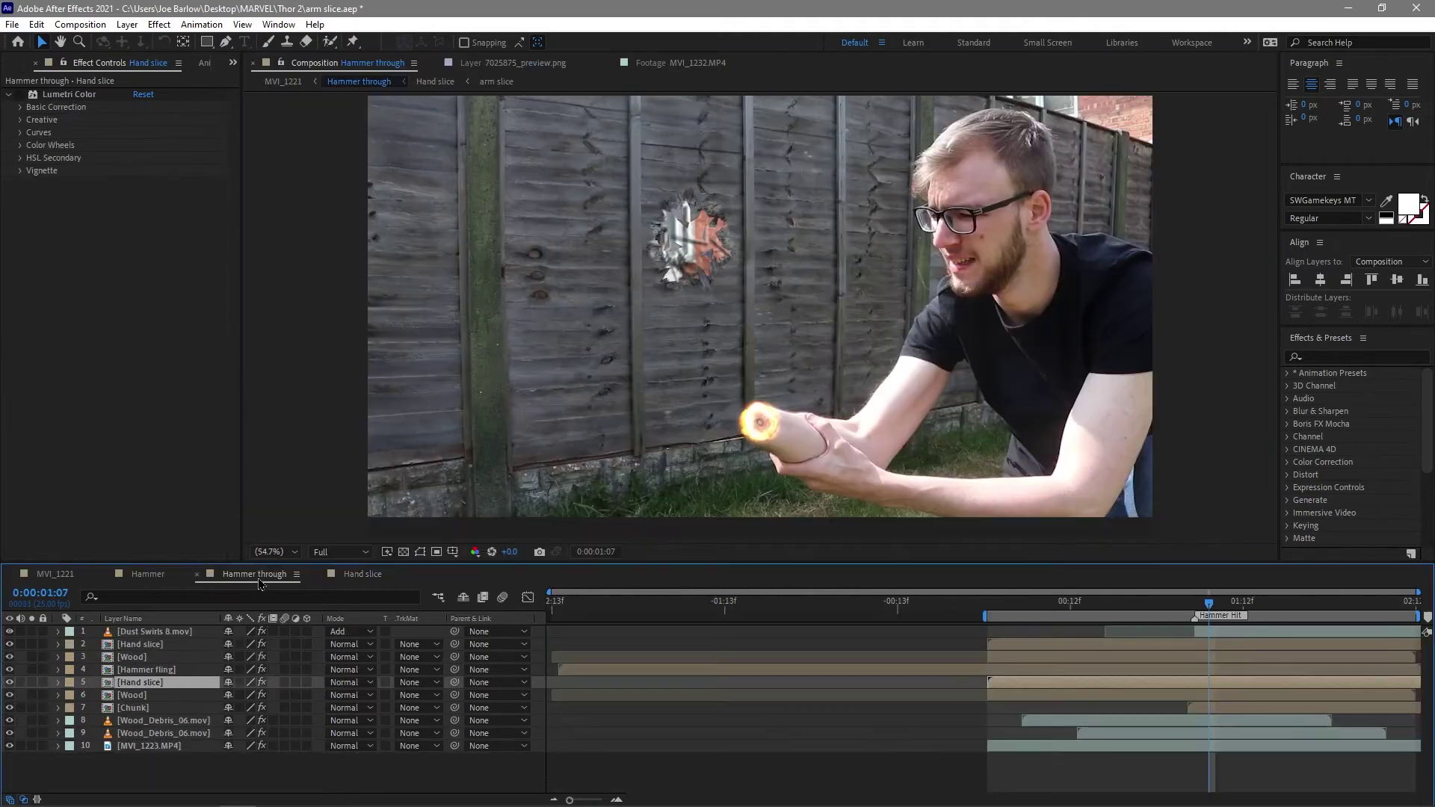
double_click(142, 685)
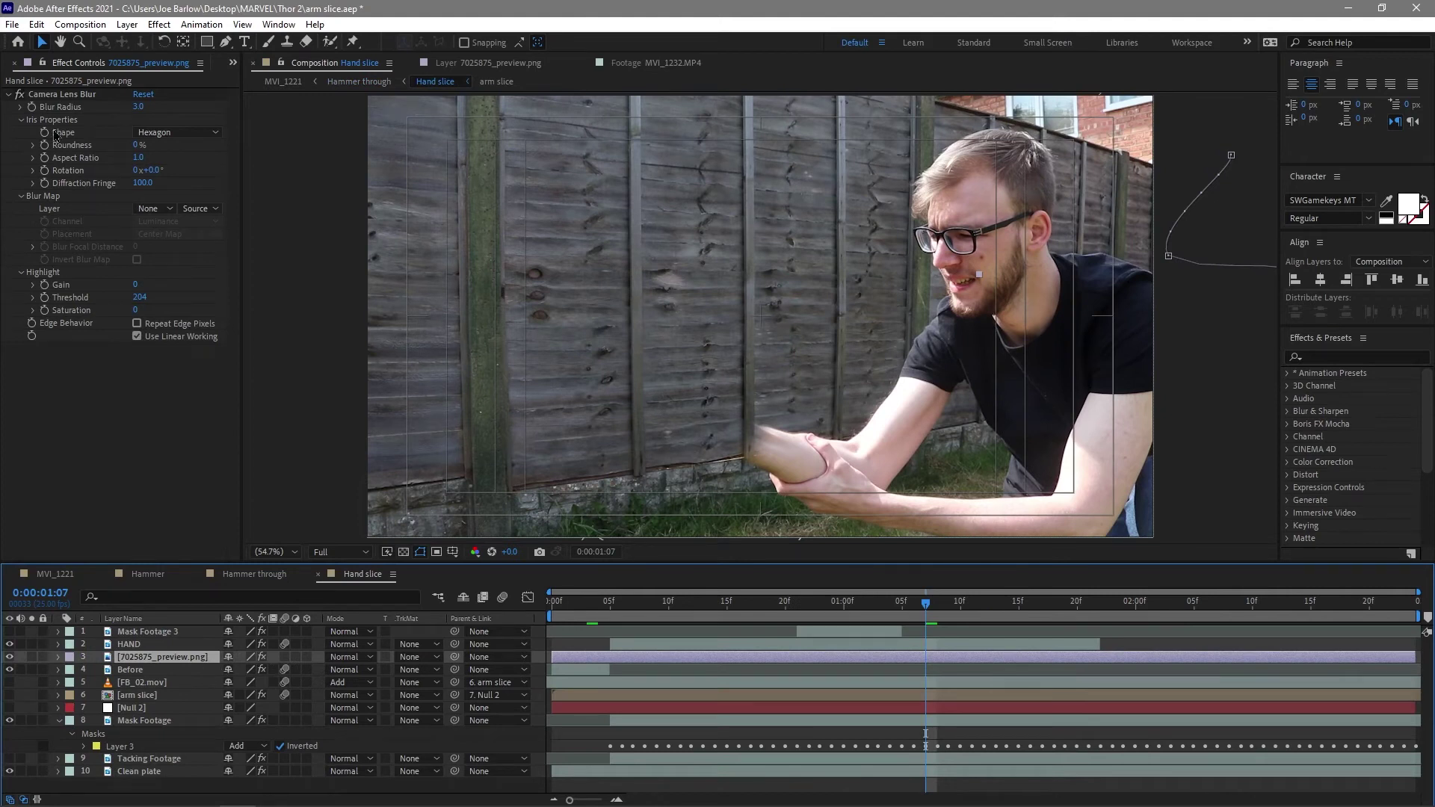
left_click(607, 613)
mouse_move(611, 609)
left_mouse_down()
mouse_move(728, 604)
mouse_move(557, 619)
mouse_move(683, 626)
mouse_move(620, 622)
mouse_move(818, 677)
mouse_move(598, 680)
mouse_move(676, 689)
mouse_move(587, 695)
mouse_move(750, 677)
mouse_move(569, 669)
mouse_move(826, 636)
mouse_move(840, 617)
mouse_move(587, 658)
mouse_move(622, 652)
left_mouse_up()
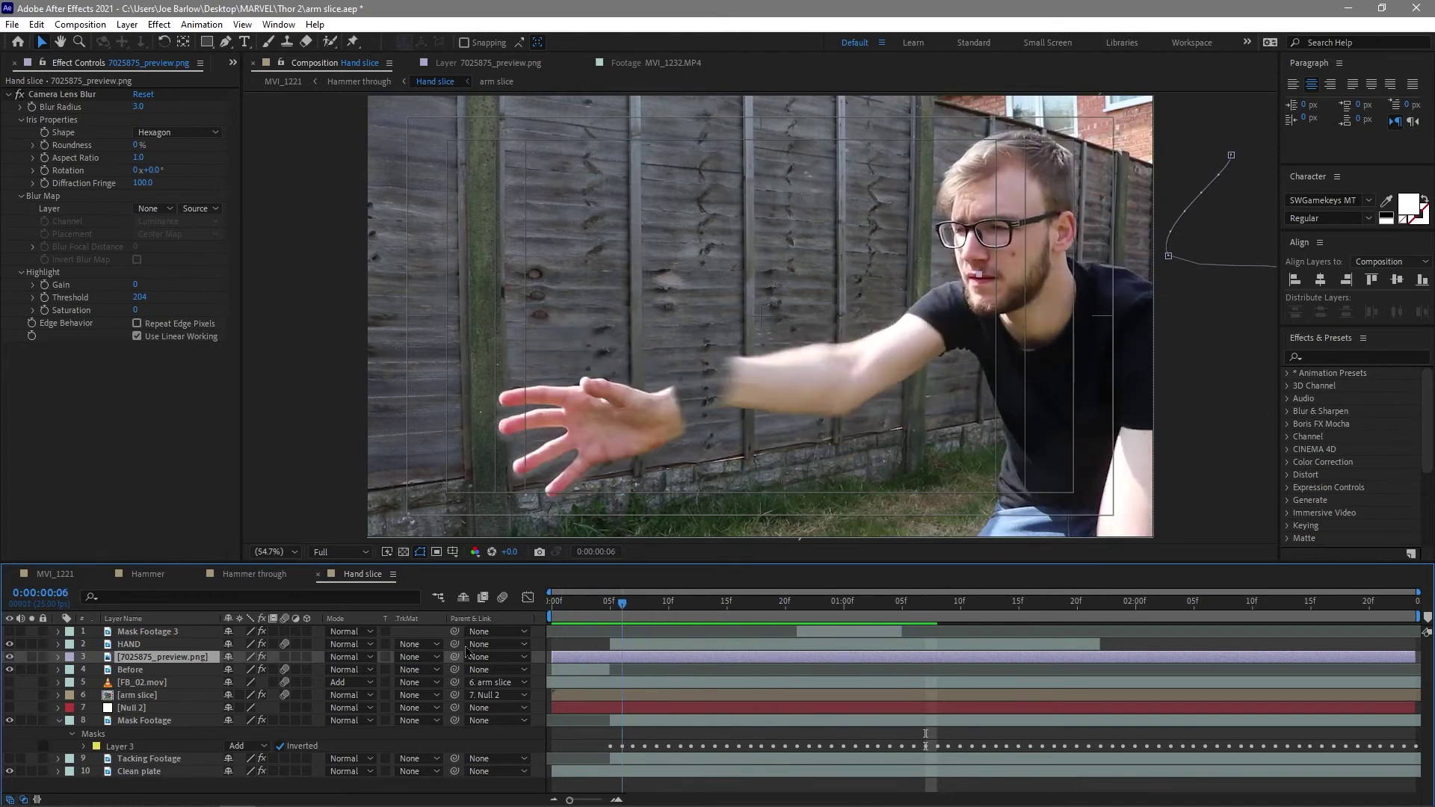
key("Home")
key("space")
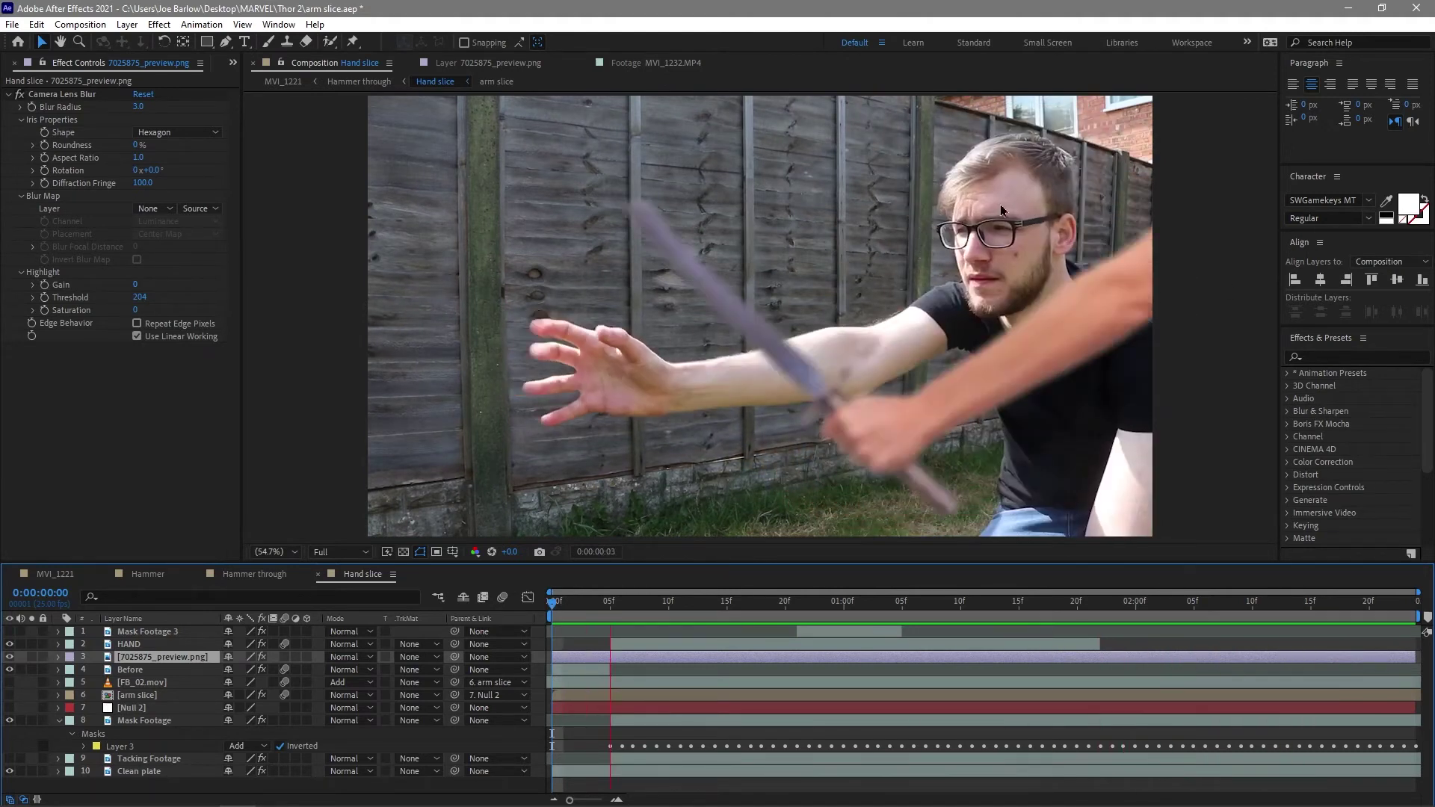
key("space")
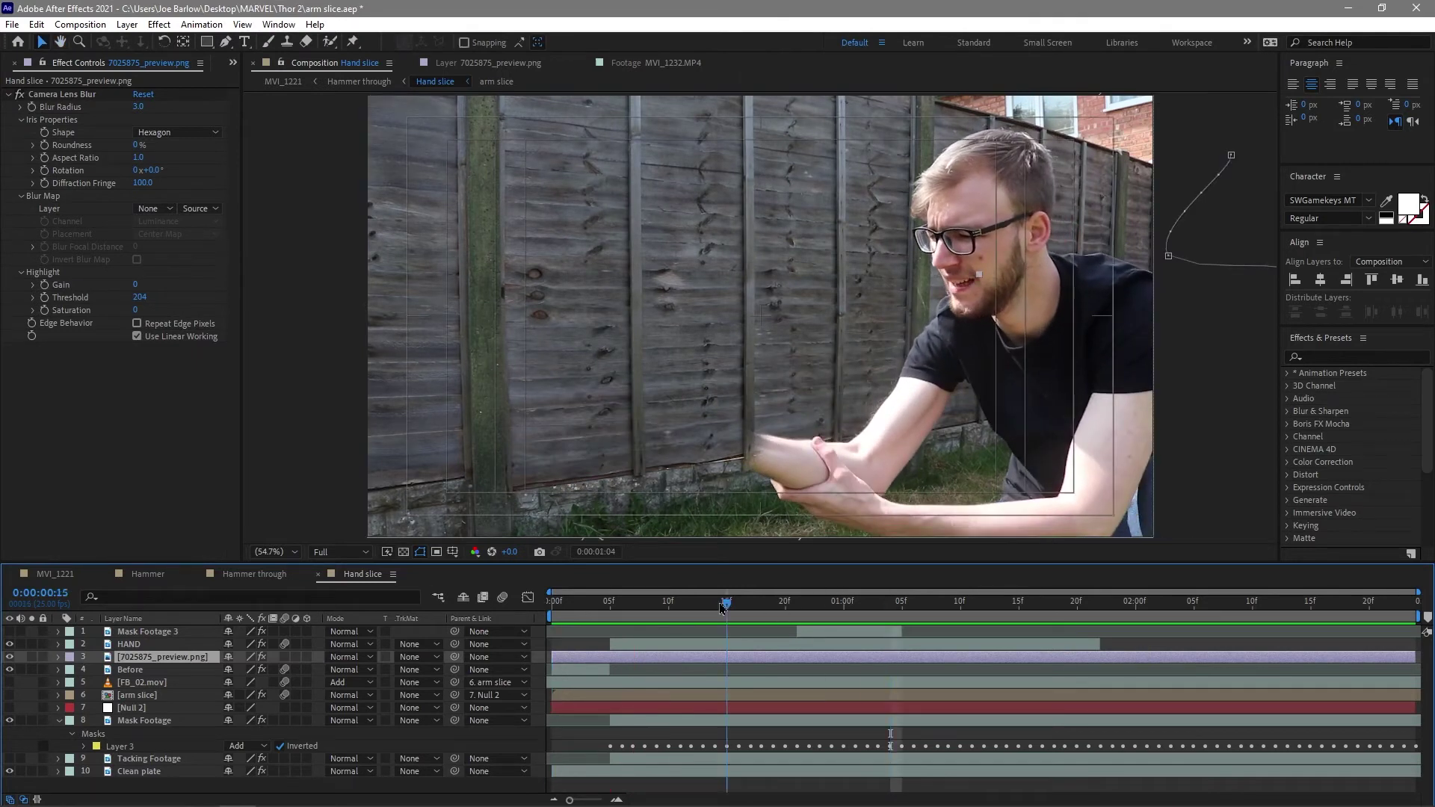
Go to 0:00:00:07 and make the arm slice layer visible on the end of the severed arm
left_click_drag(723, 607, 669, 602)
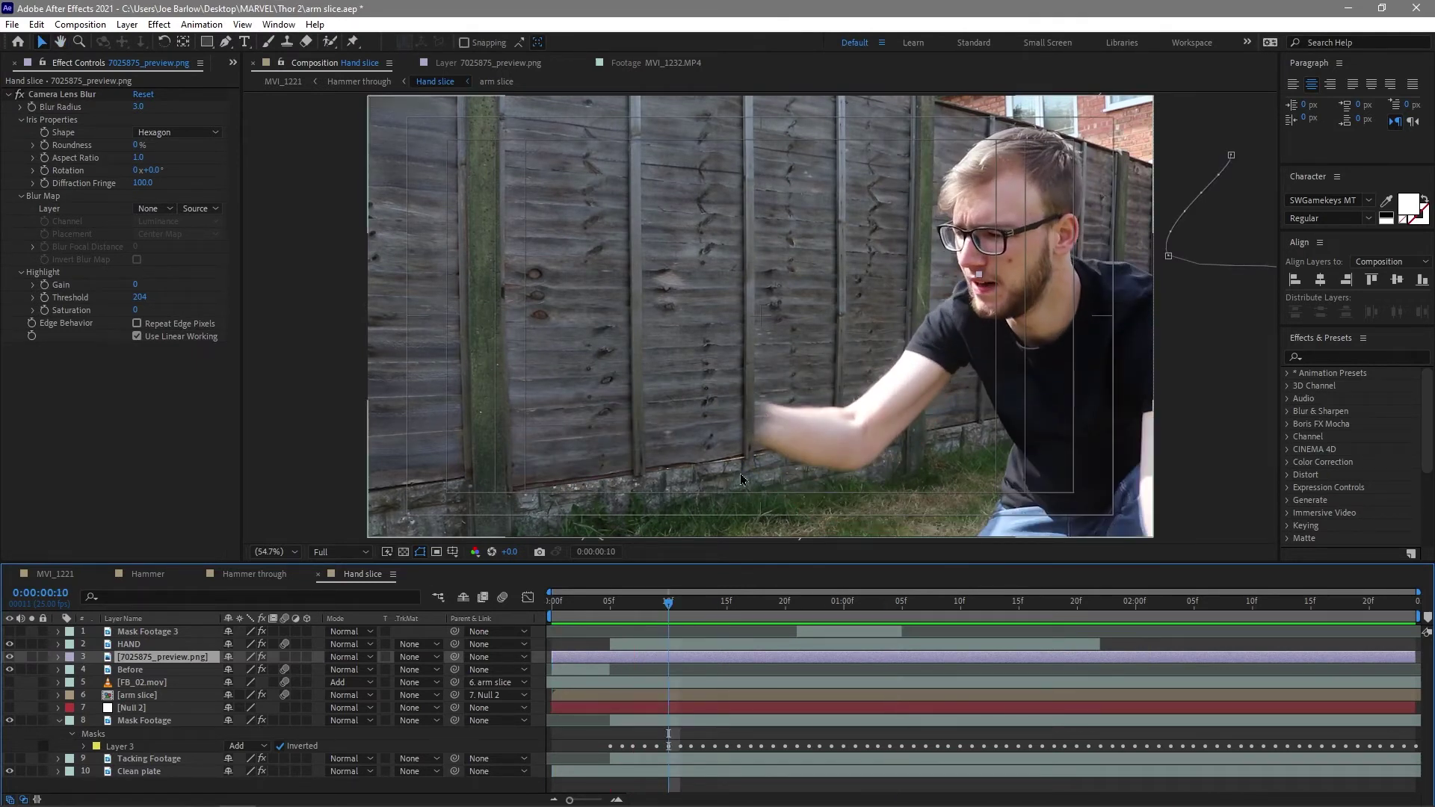
key("Page_Up")
key("Page_Up")
key("Page_Up")
left_click(762, 385)
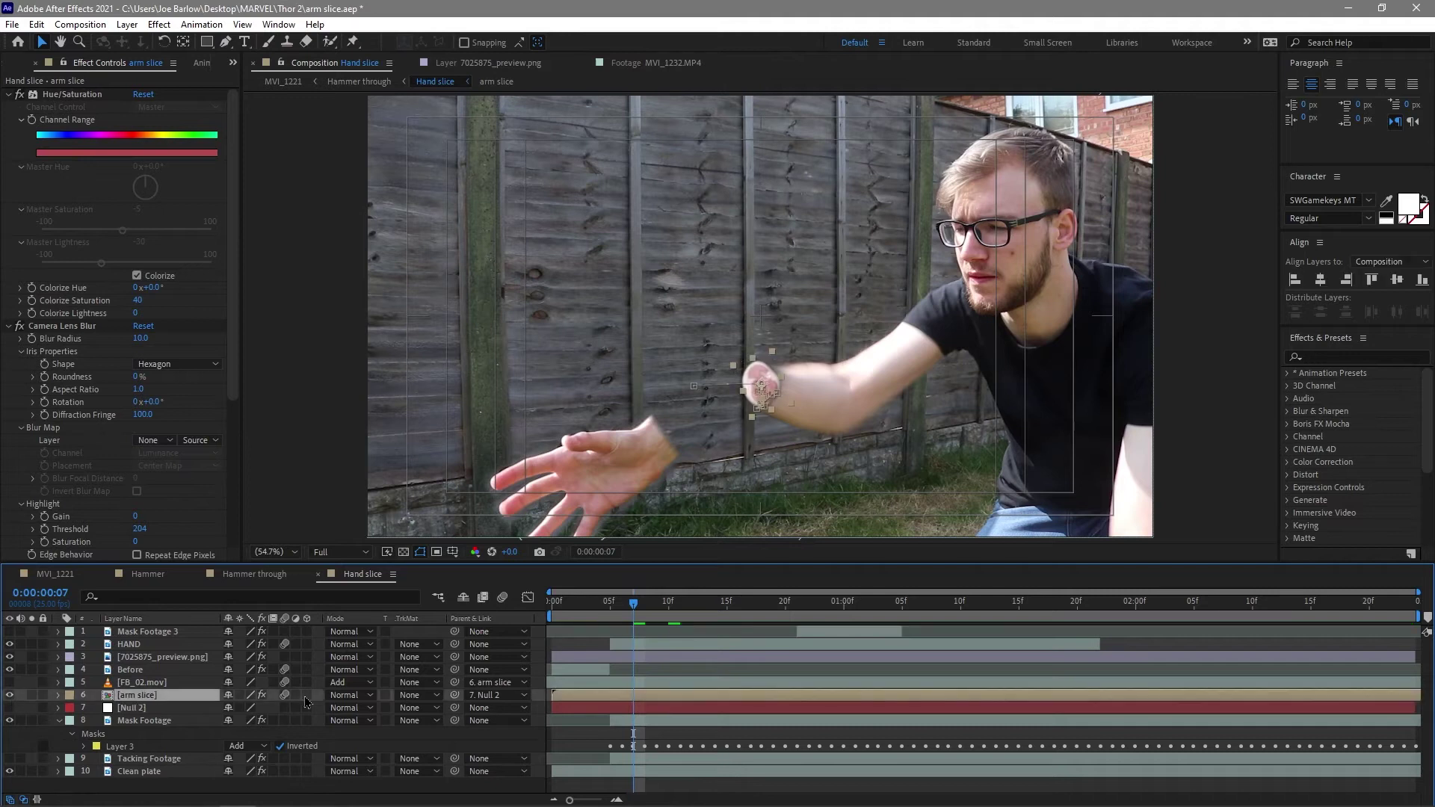
key("F2")
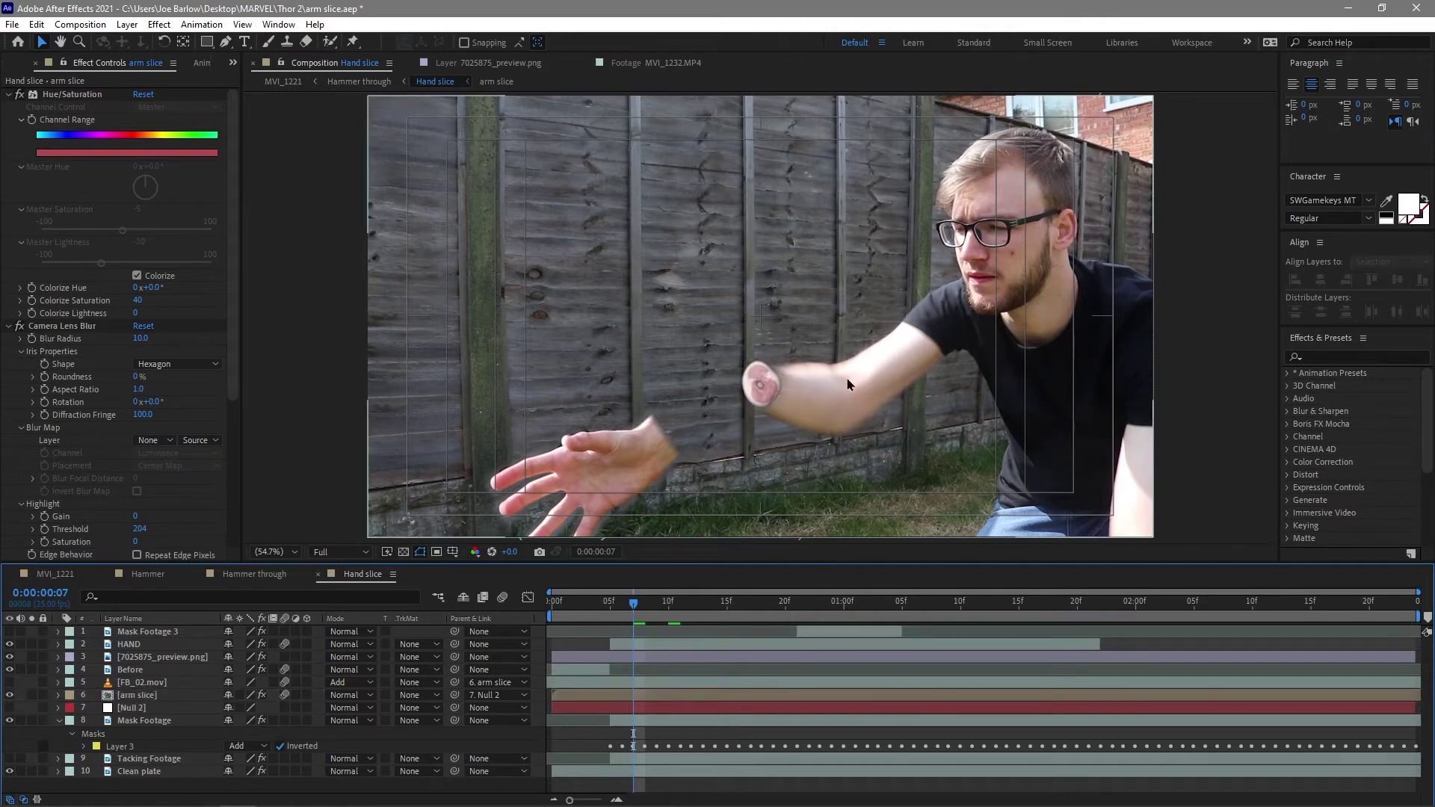
Examine the arm slice texture close up during playback, and fit the whole frame back in view
scroll(757, 408, "up", 4)
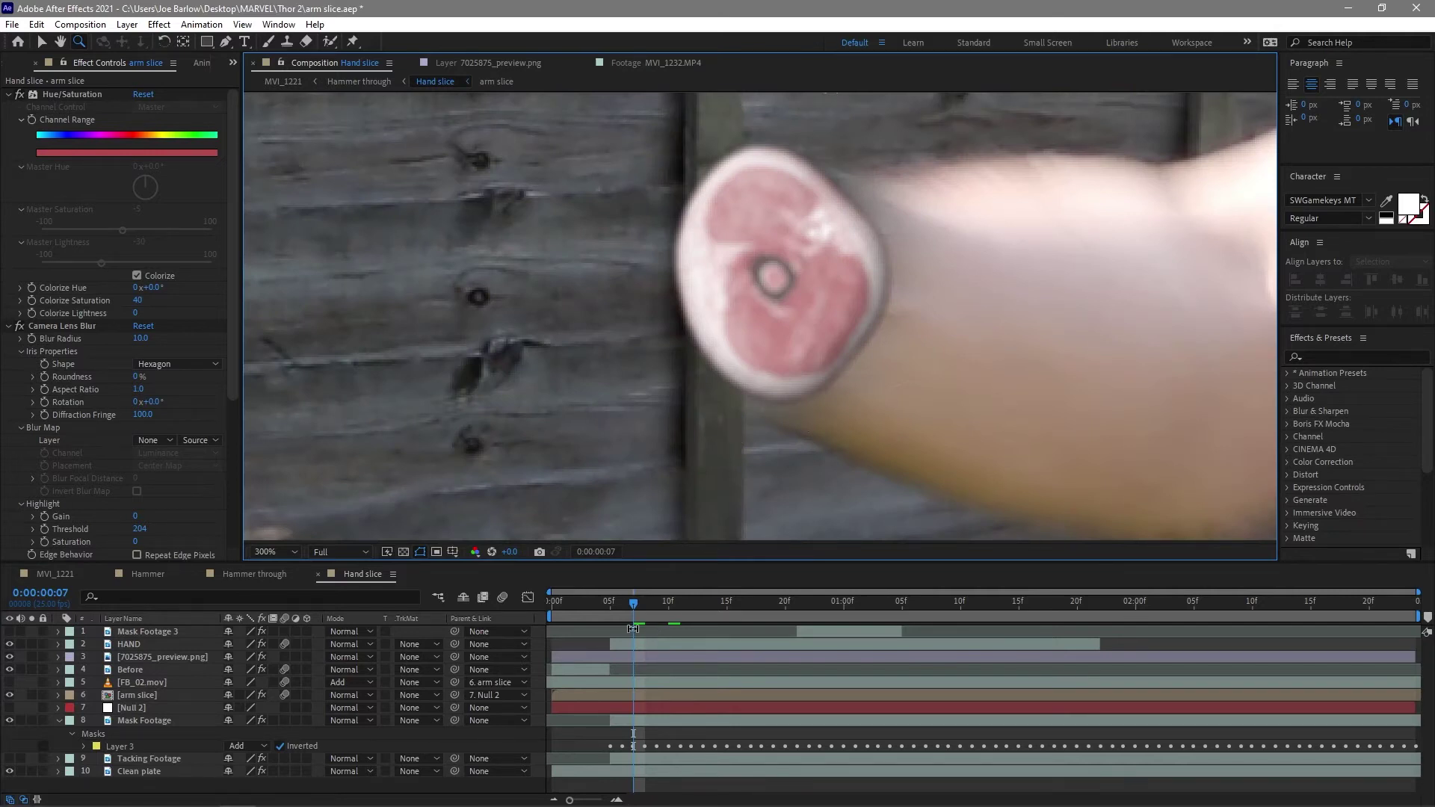
key("space")
key("space")
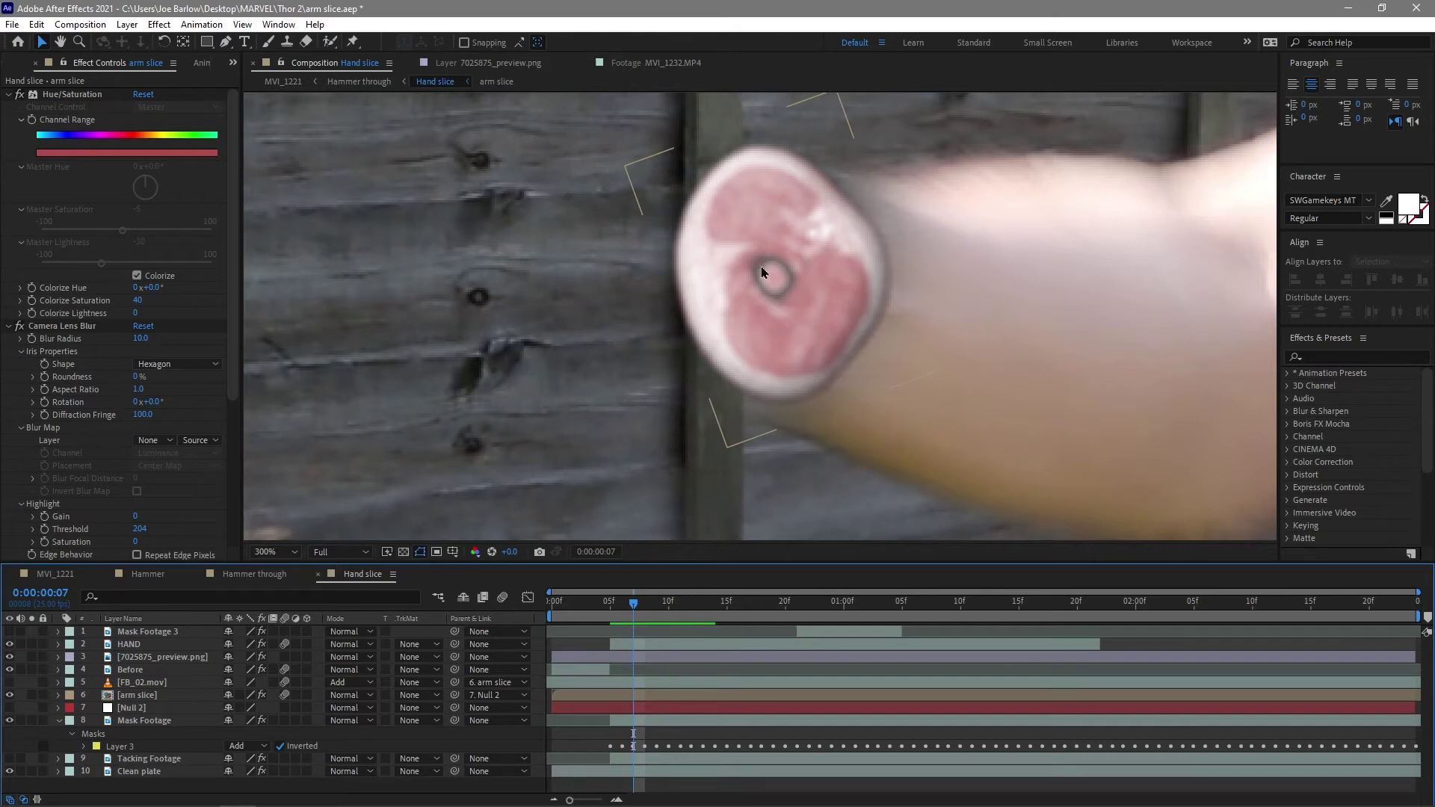
key("shift+slash")
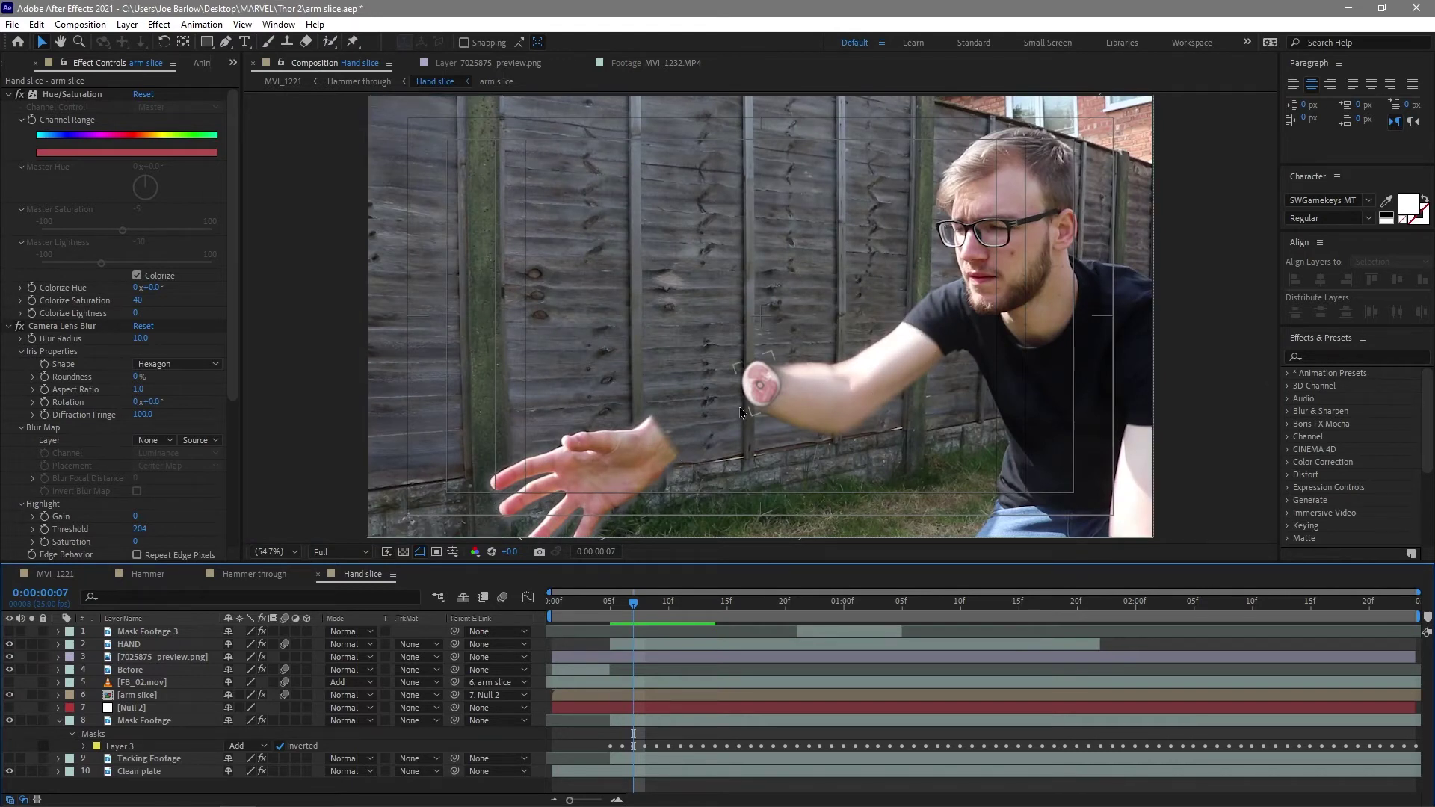
Reveal the arm slice layer's position, scale and rotation keyframes and review how it follows the arm to 0:00:02:02
key("space")
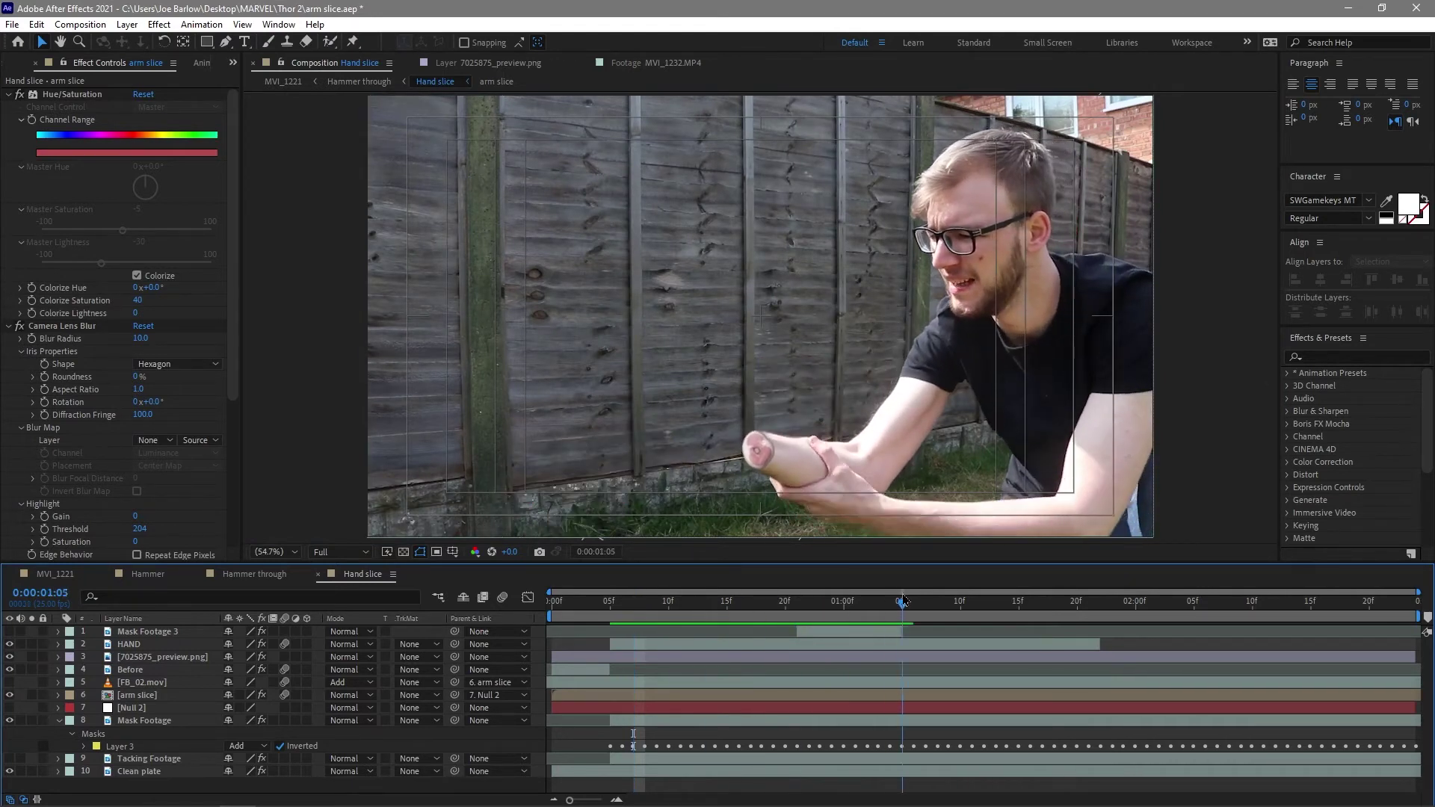
left_click(172, 696)
key("u")
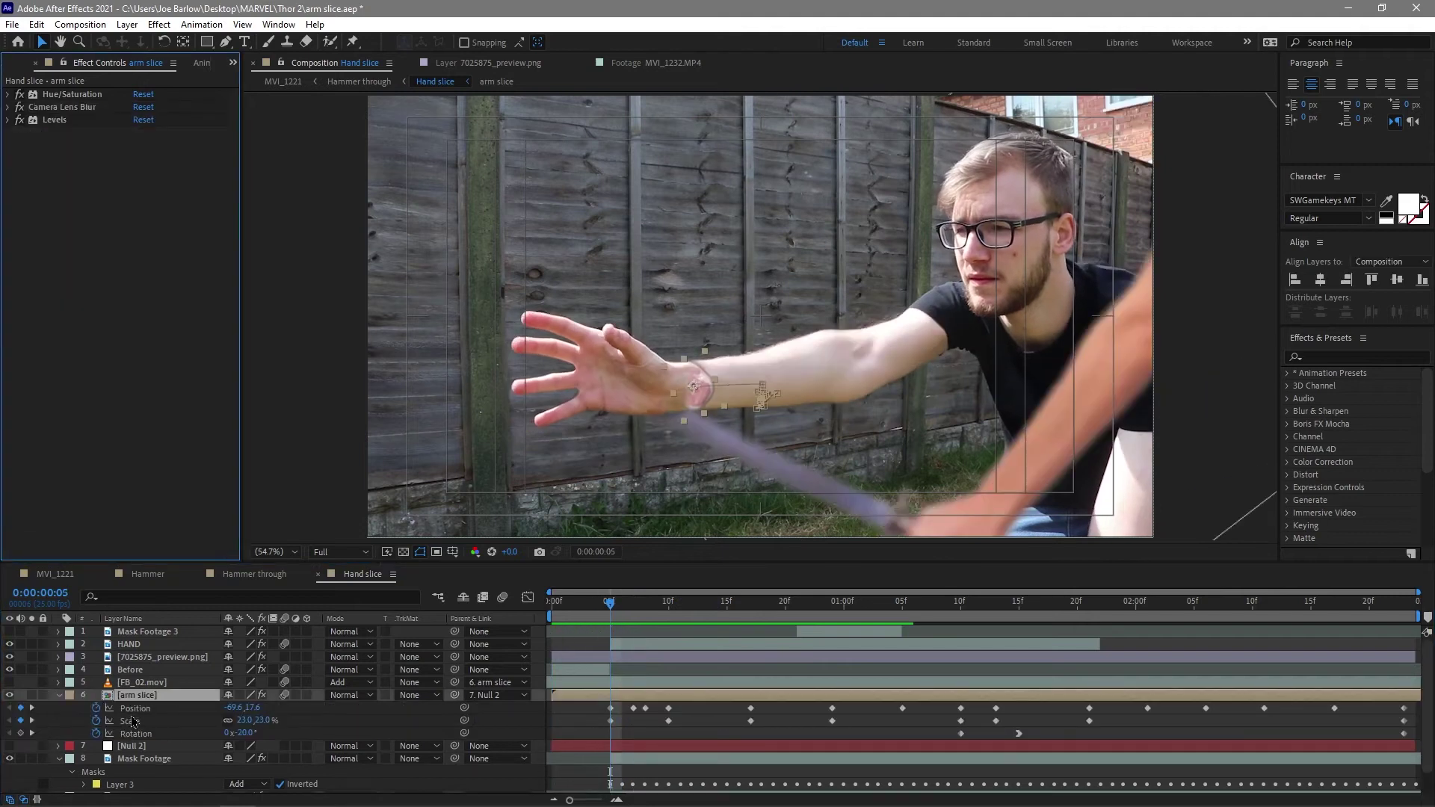
key("space")
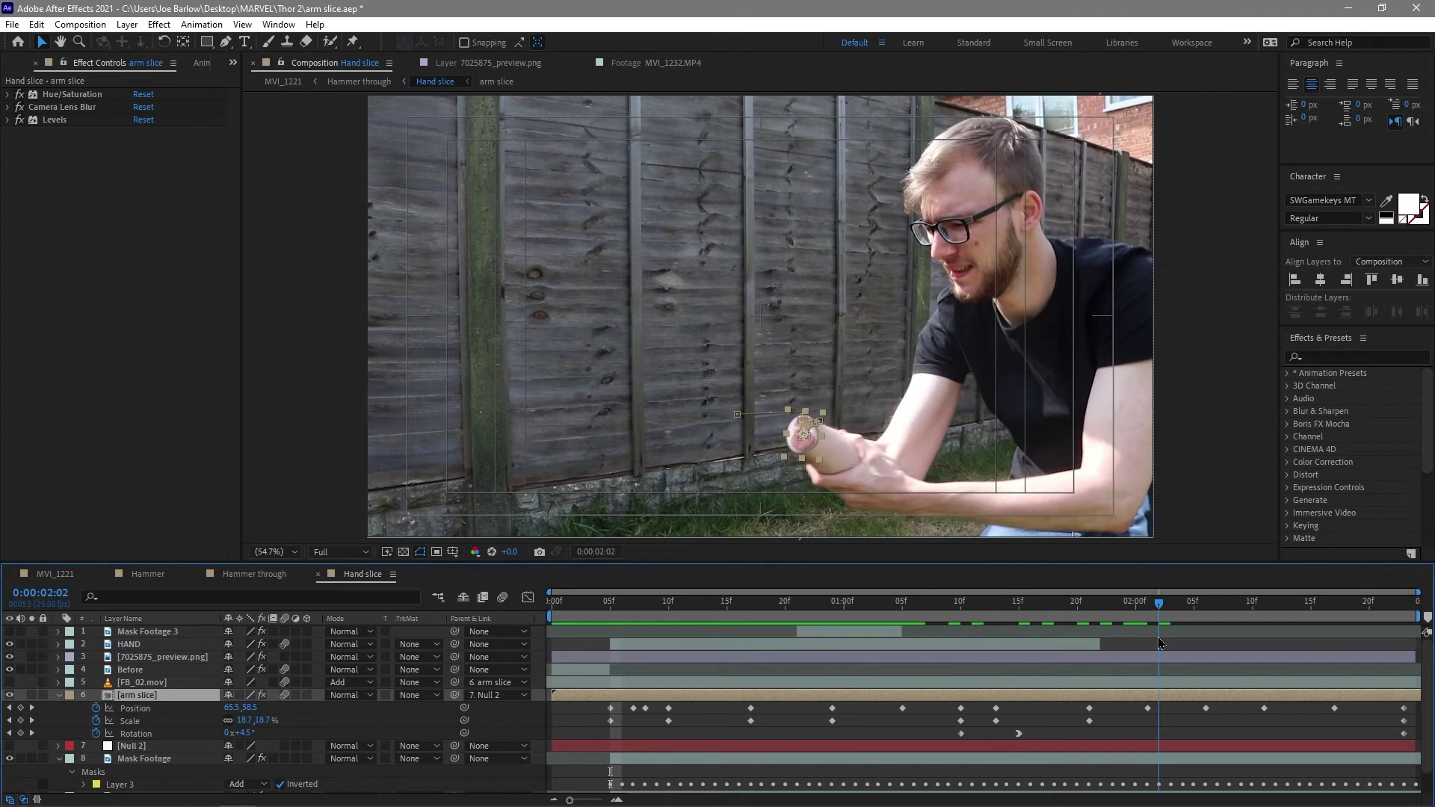
At 0:00:01:06, toggle the arm slice layer's Hue/Saturation, Camera Lens Blur and Levels effects off and on to compare
left_click_drag(1159, 645, 913, 715)
left_click(68, 184)
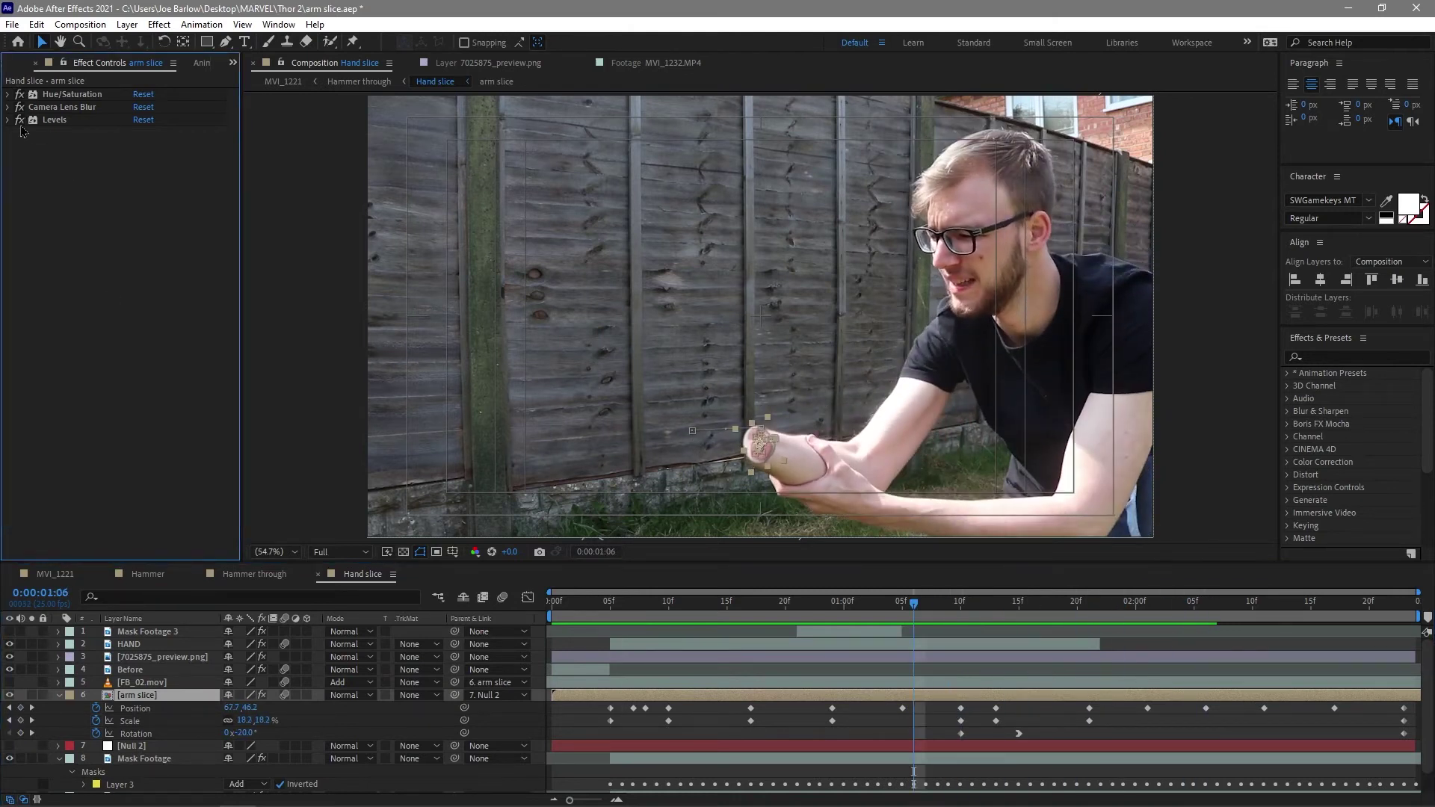
left_click(744, 413)
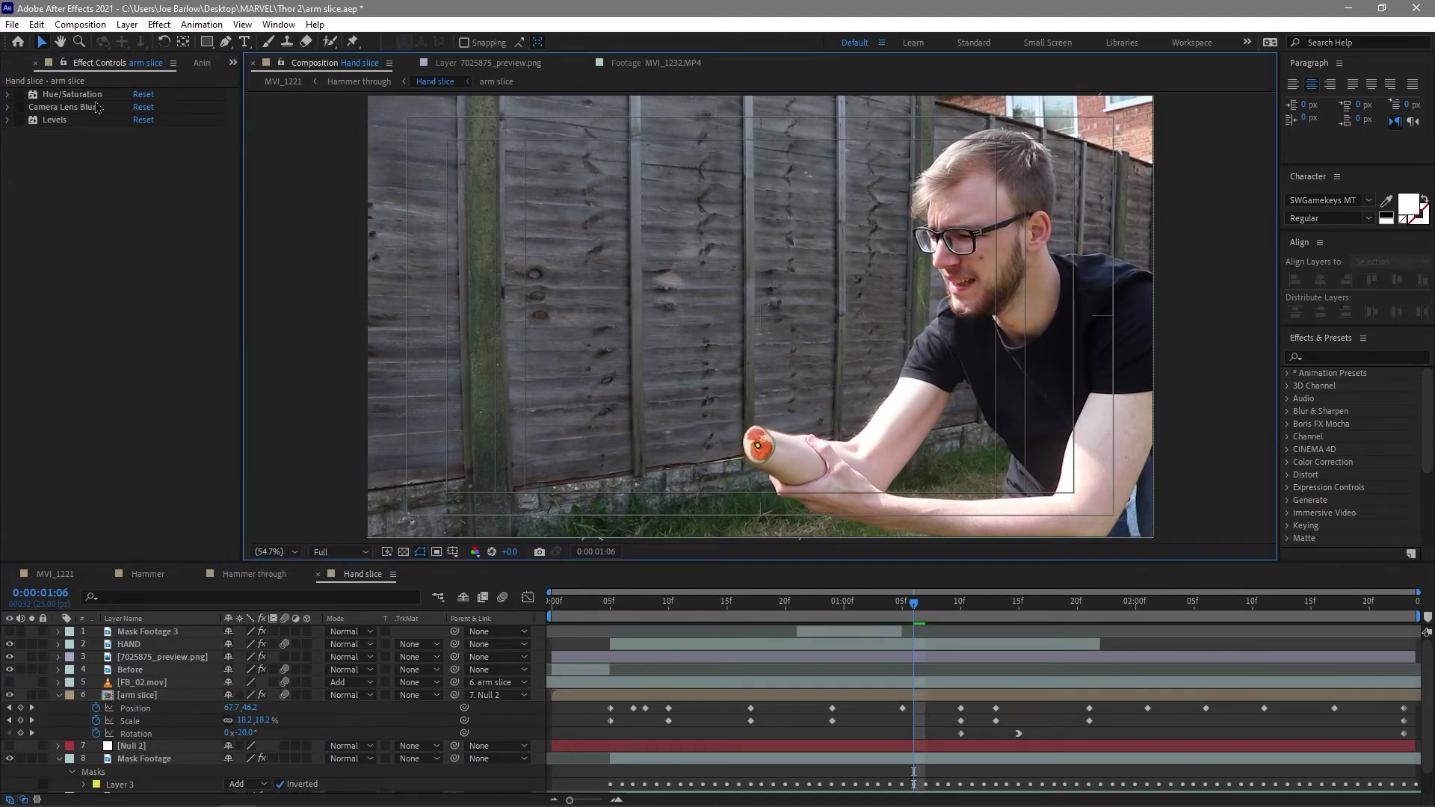
left_click_drag(19, 95, 19, 121)
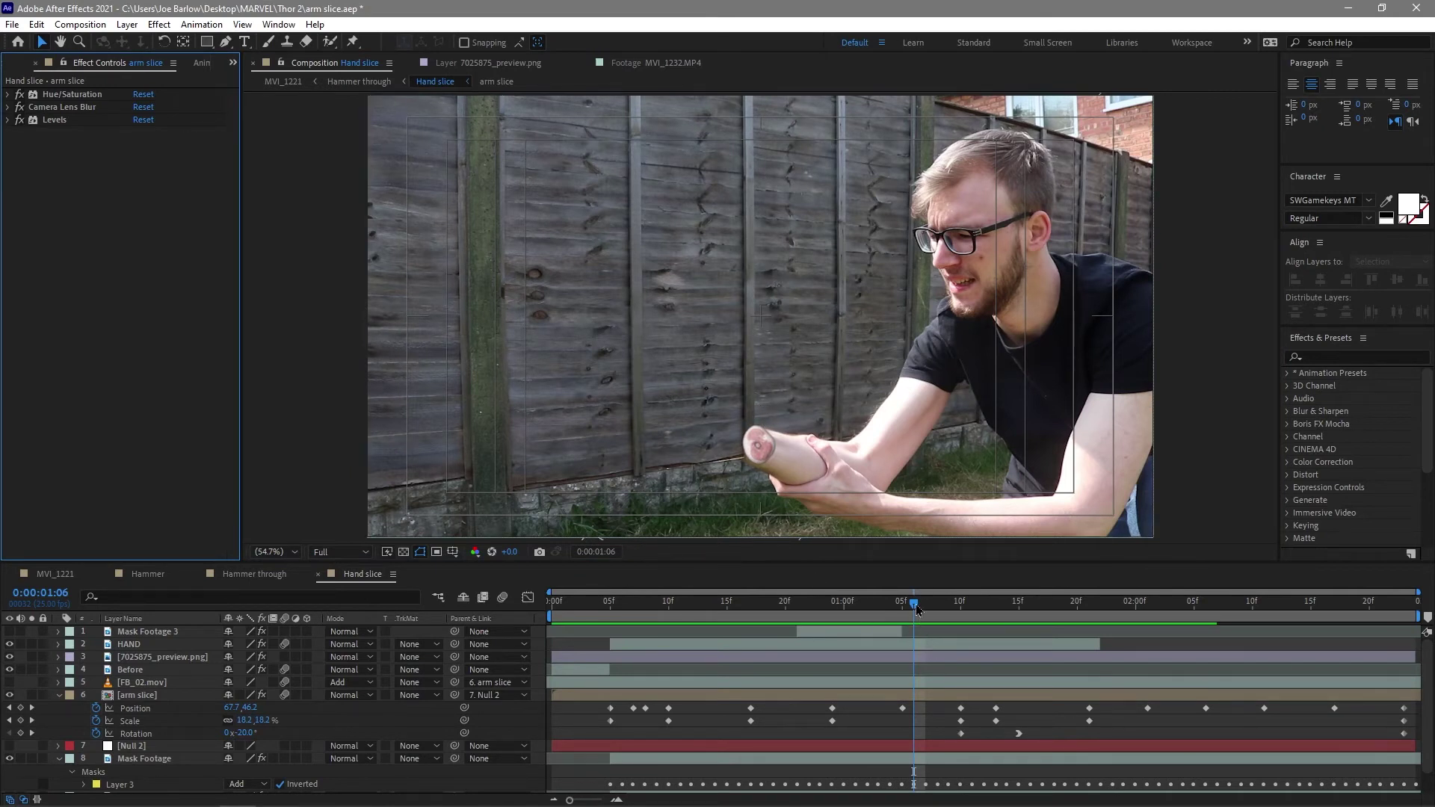
Examine the colour-corrected arm slice close up and compare it again with its three effects switched off and restored
key("z")
left_click_drag(711, 401, 827, 479)
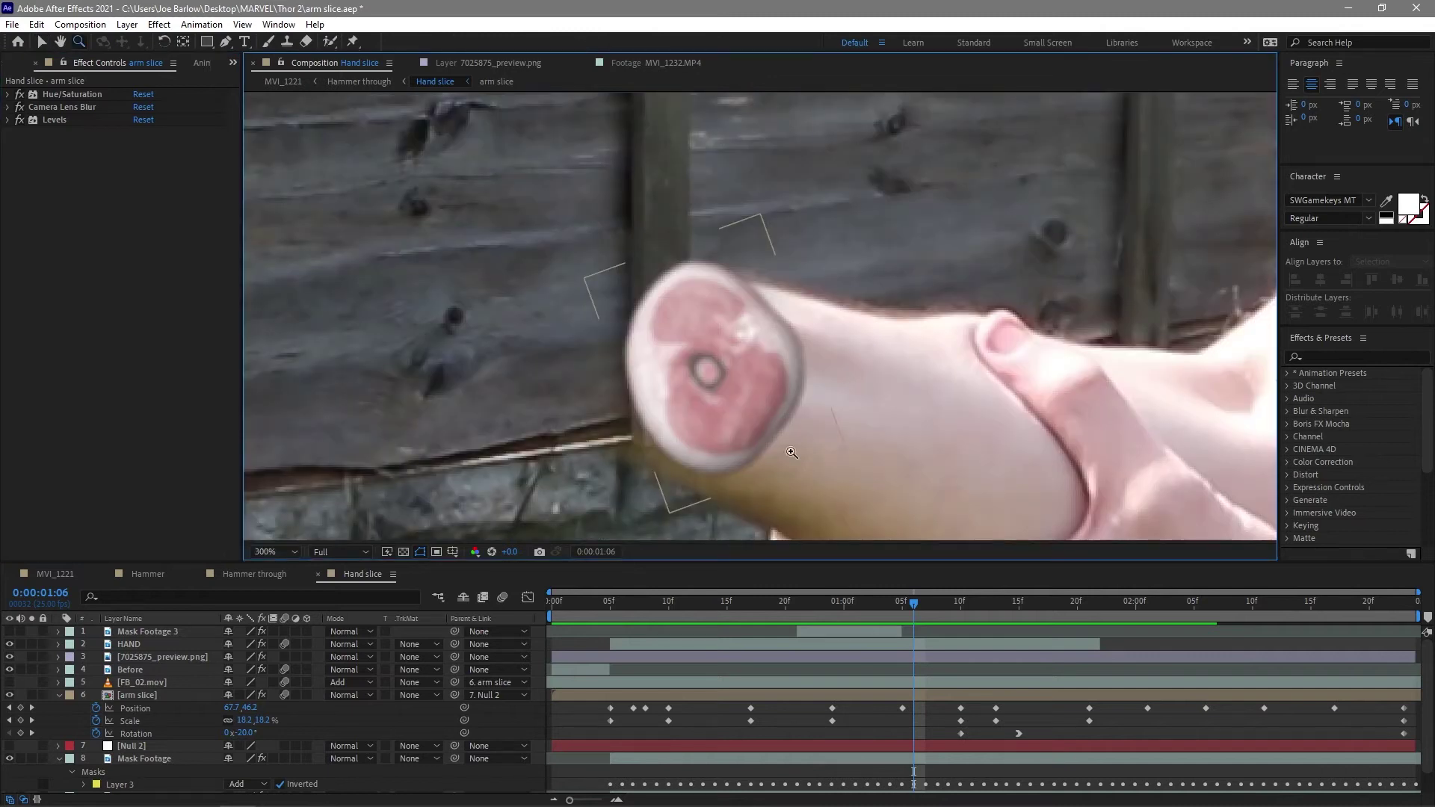
key("alt+/")
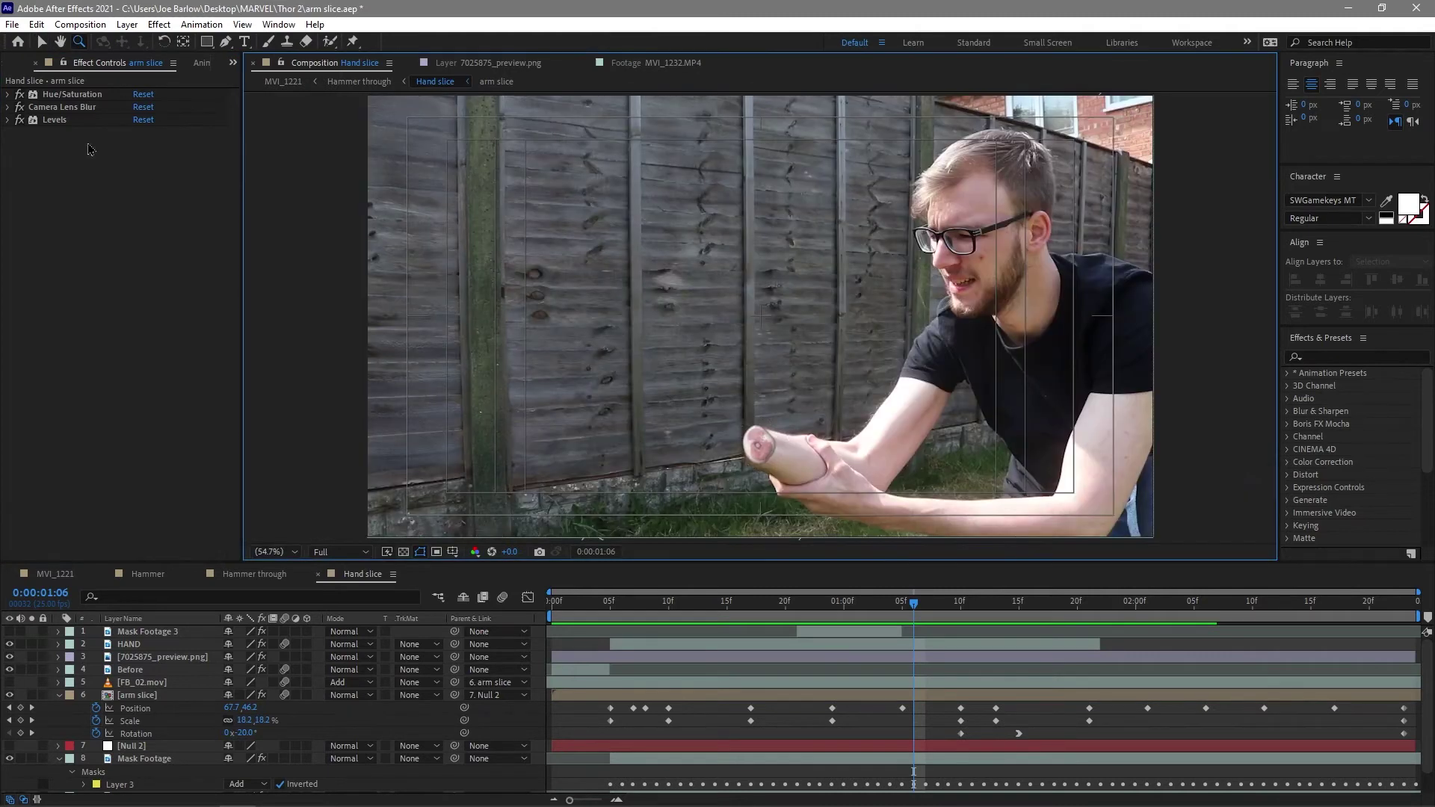
left_click_drag(20, 95, 27, 148)
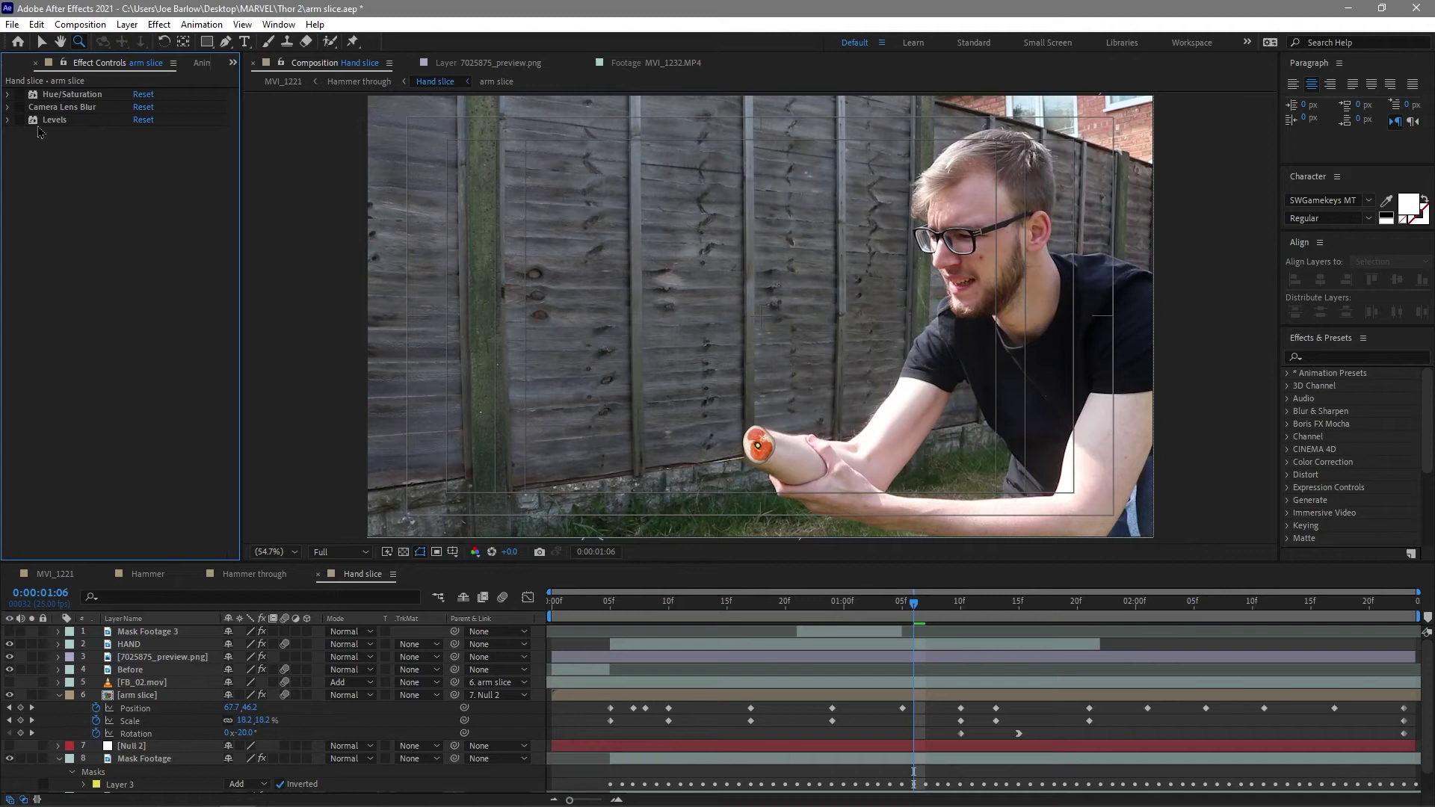
key("ctrl+z")
Play the Hand slice composition from the start and collapse the revealed properties of all layers
key("Home")
key("space")
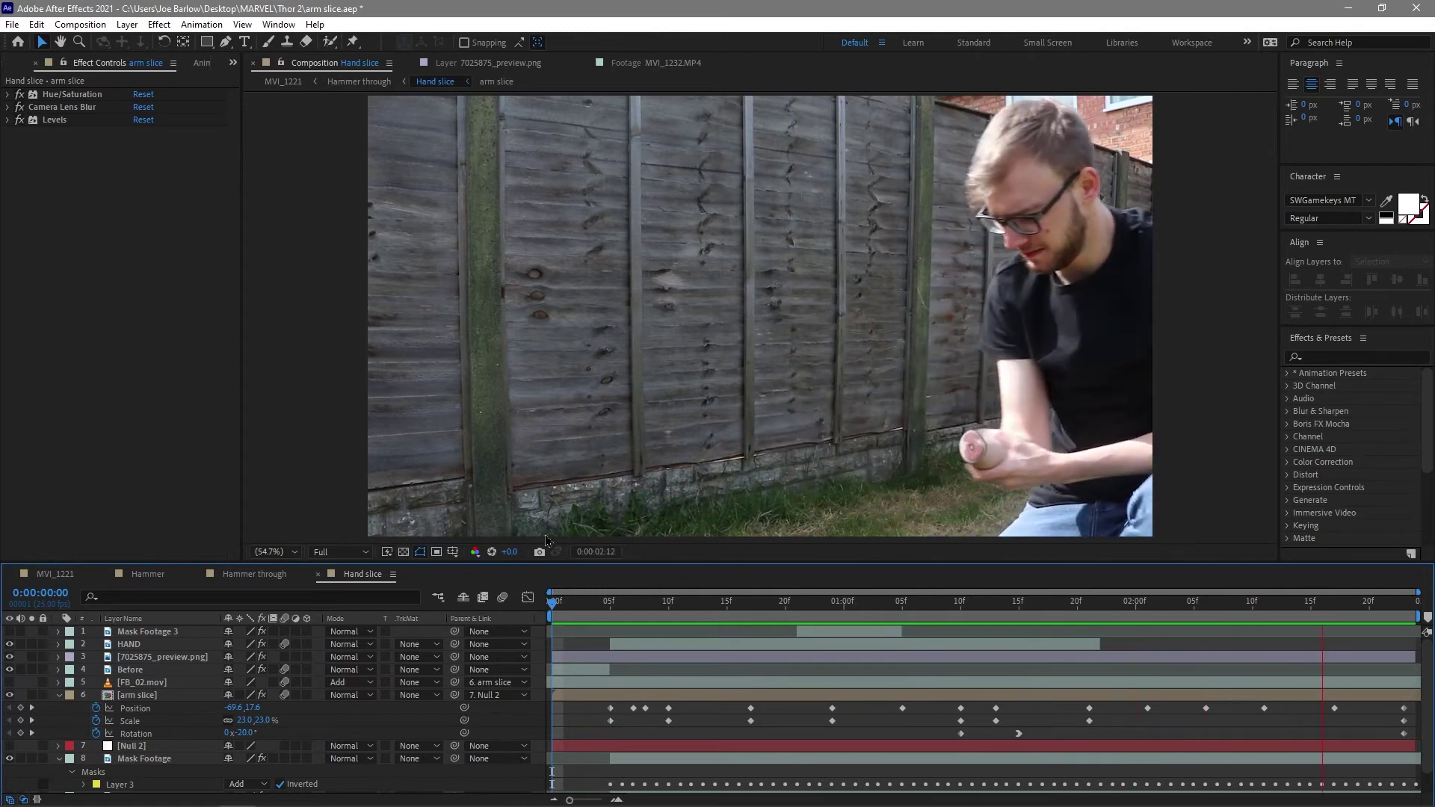
key("ctrl+a")
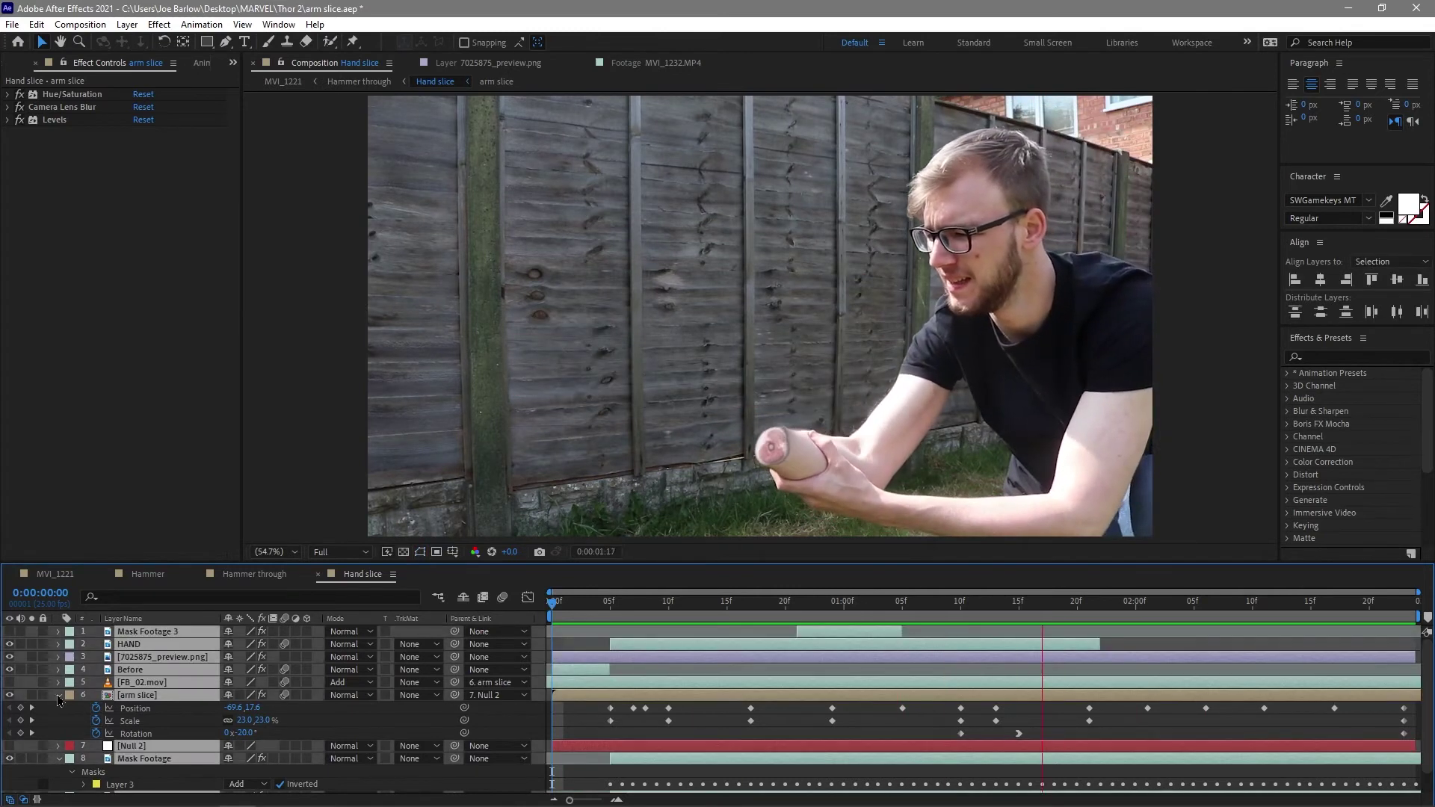
key("u")
left_click(96, 759)
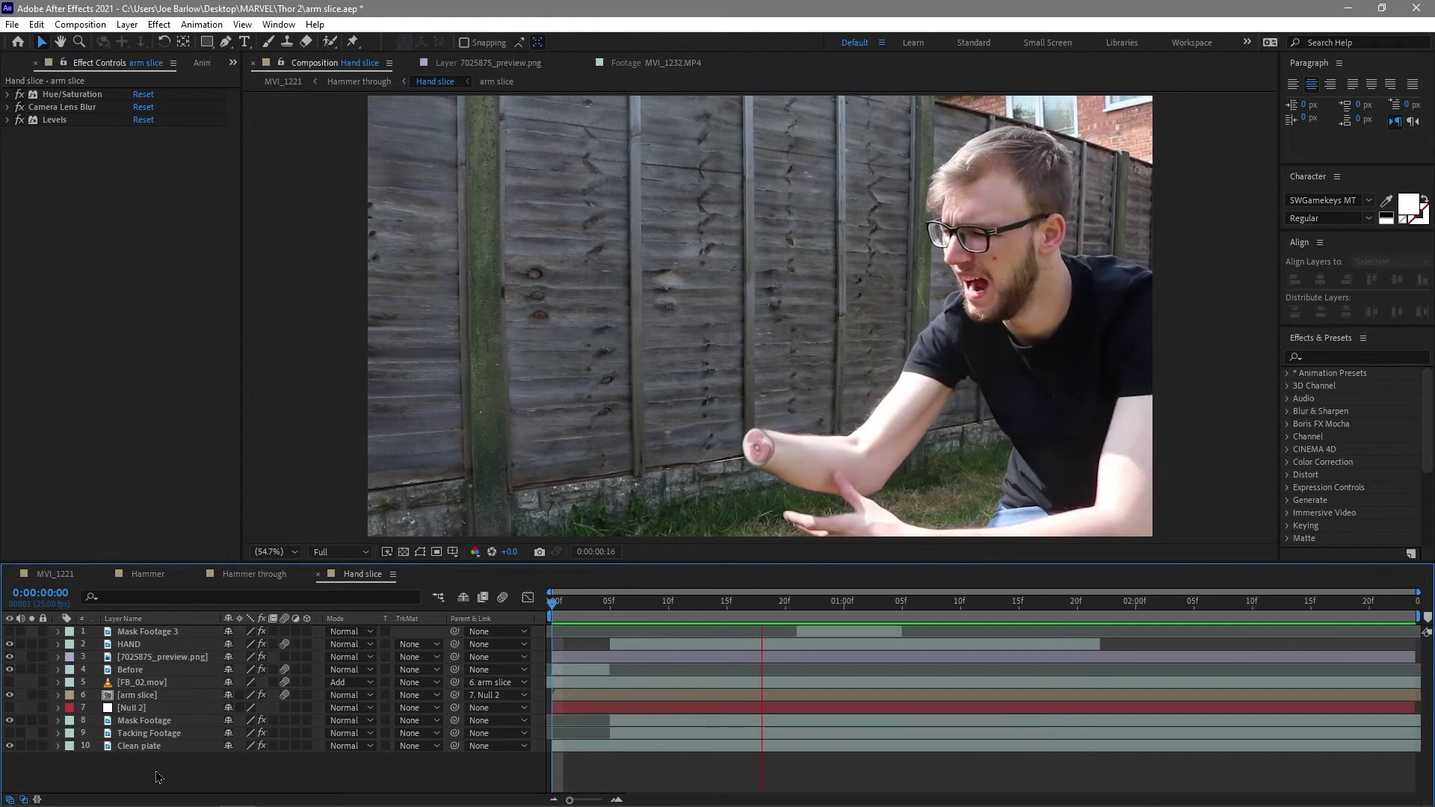
Make the FB_02.mov layer visible over the severed arm, review it in playback and go to 0:00:00:20
left_click(97, 683)
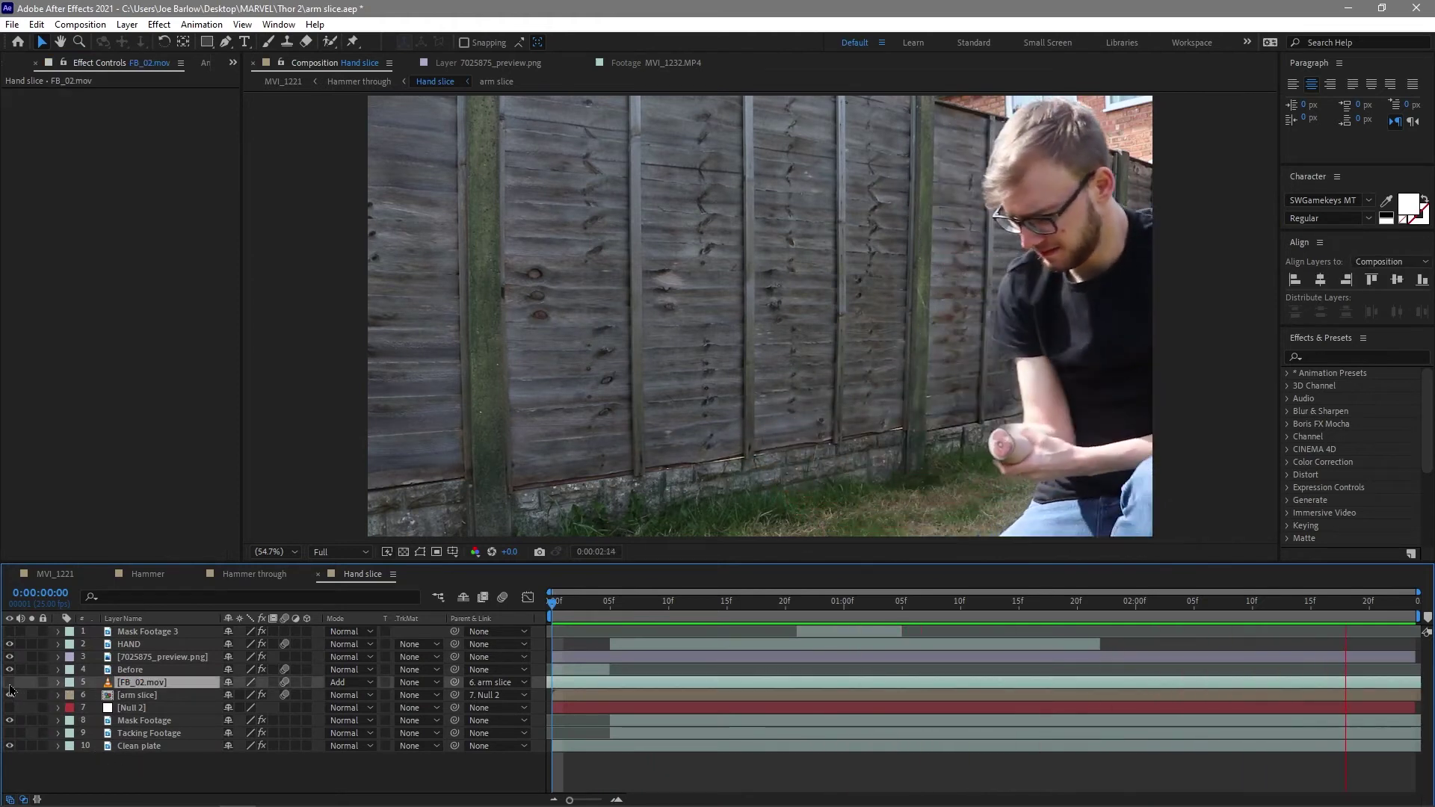
left_click(297, 780)
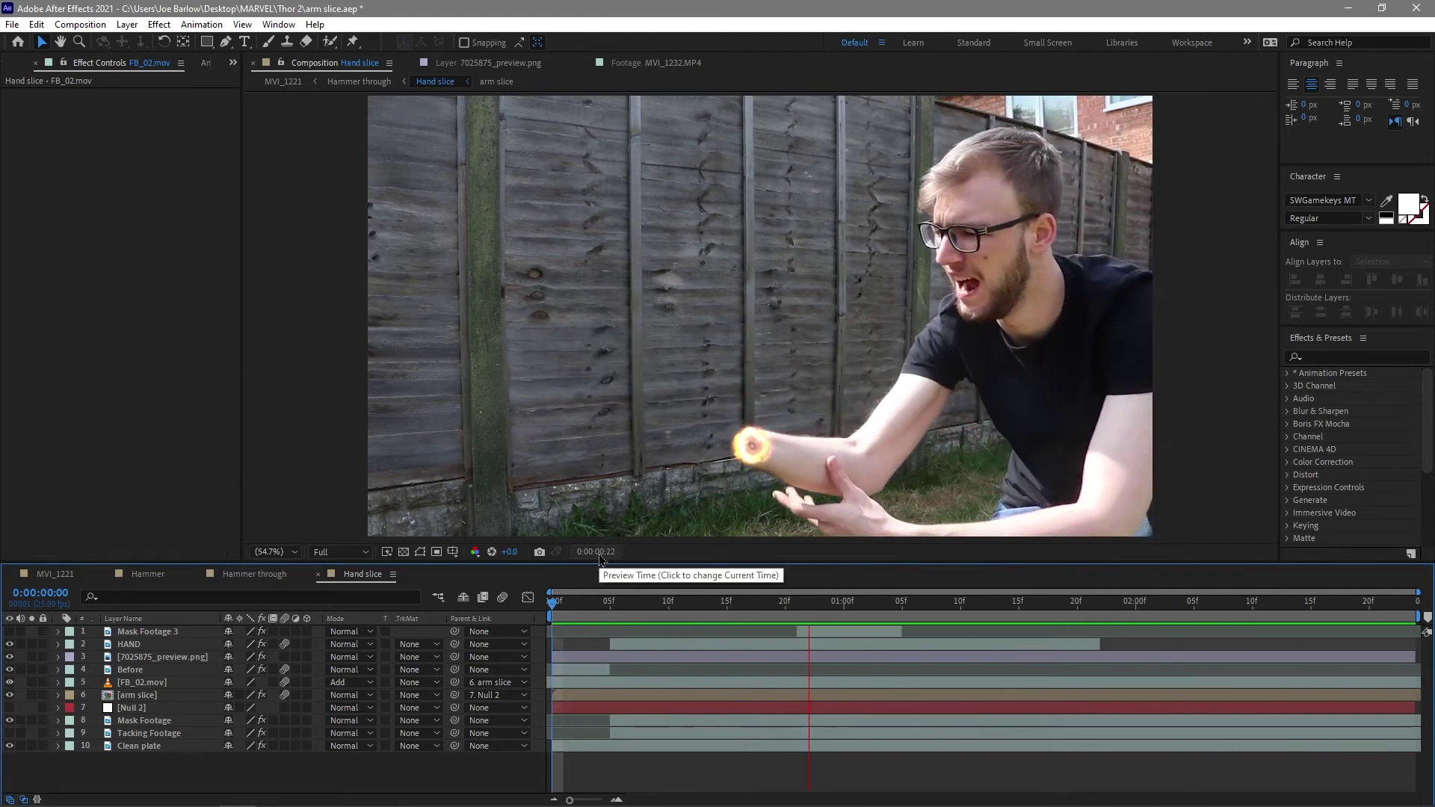
left_click(785, 602)
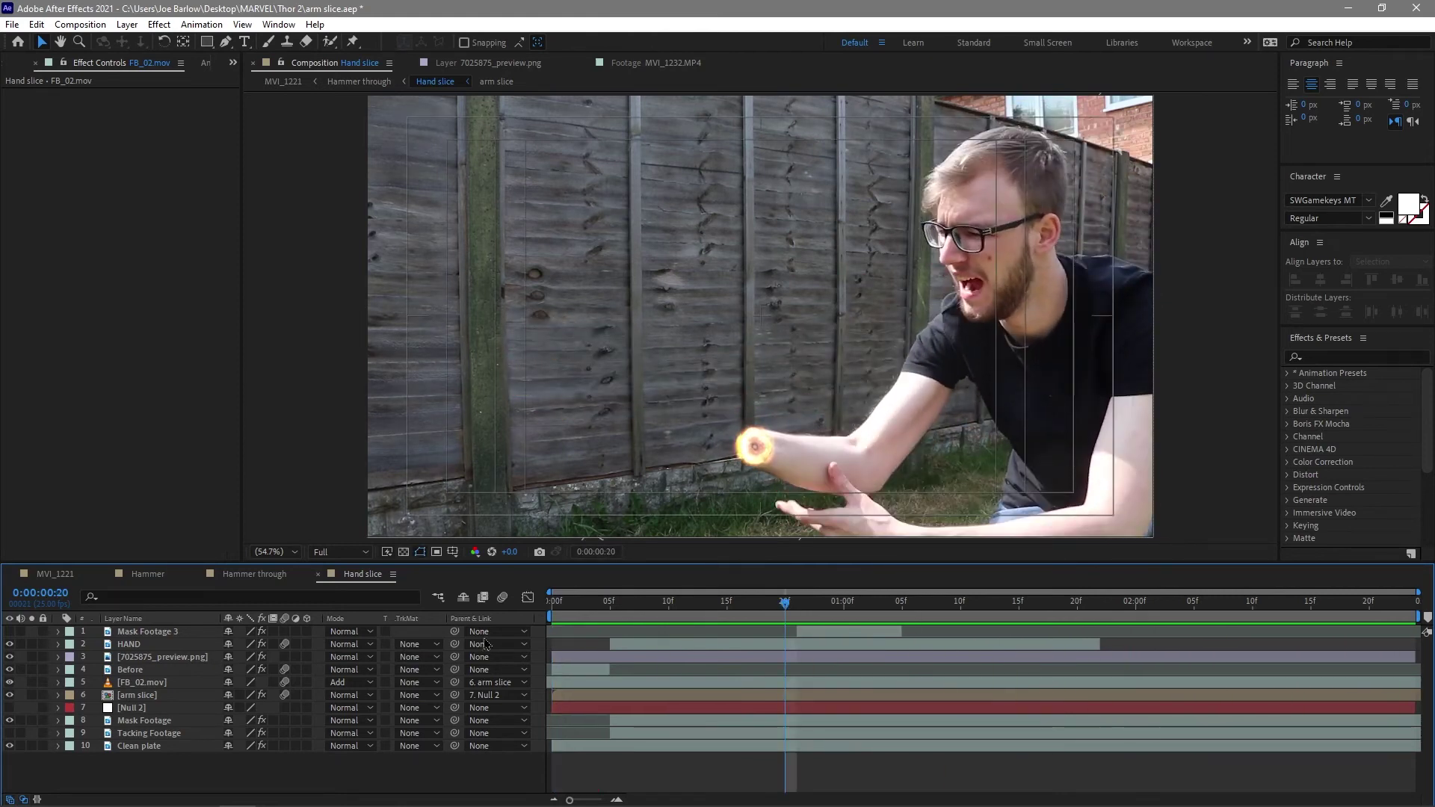
Open the FB_02.mov fire ring in its own layer view and review how its masked footage plays
left_click(172, 683)
double_click(149, 686)
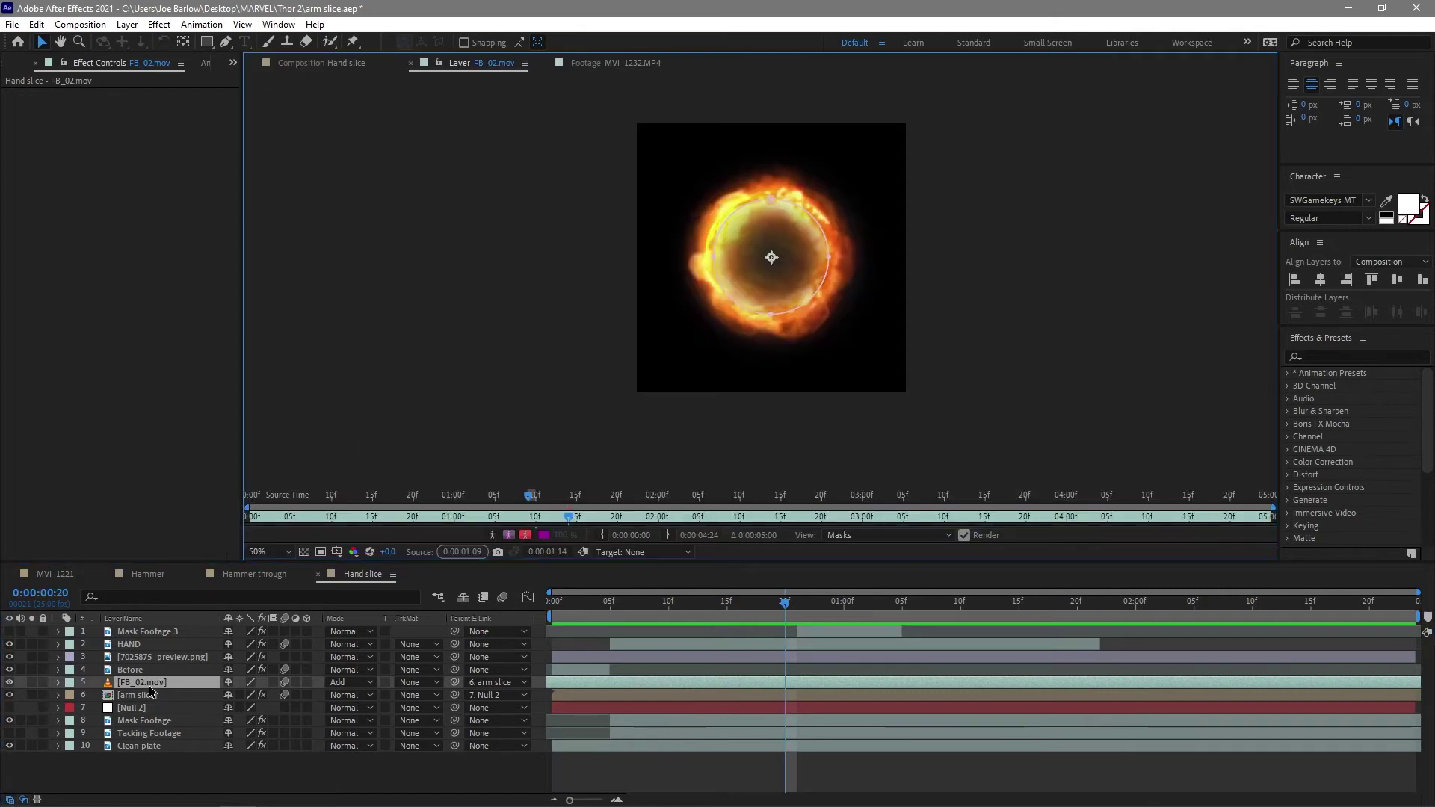
left_click(519, 613)
key("Home")
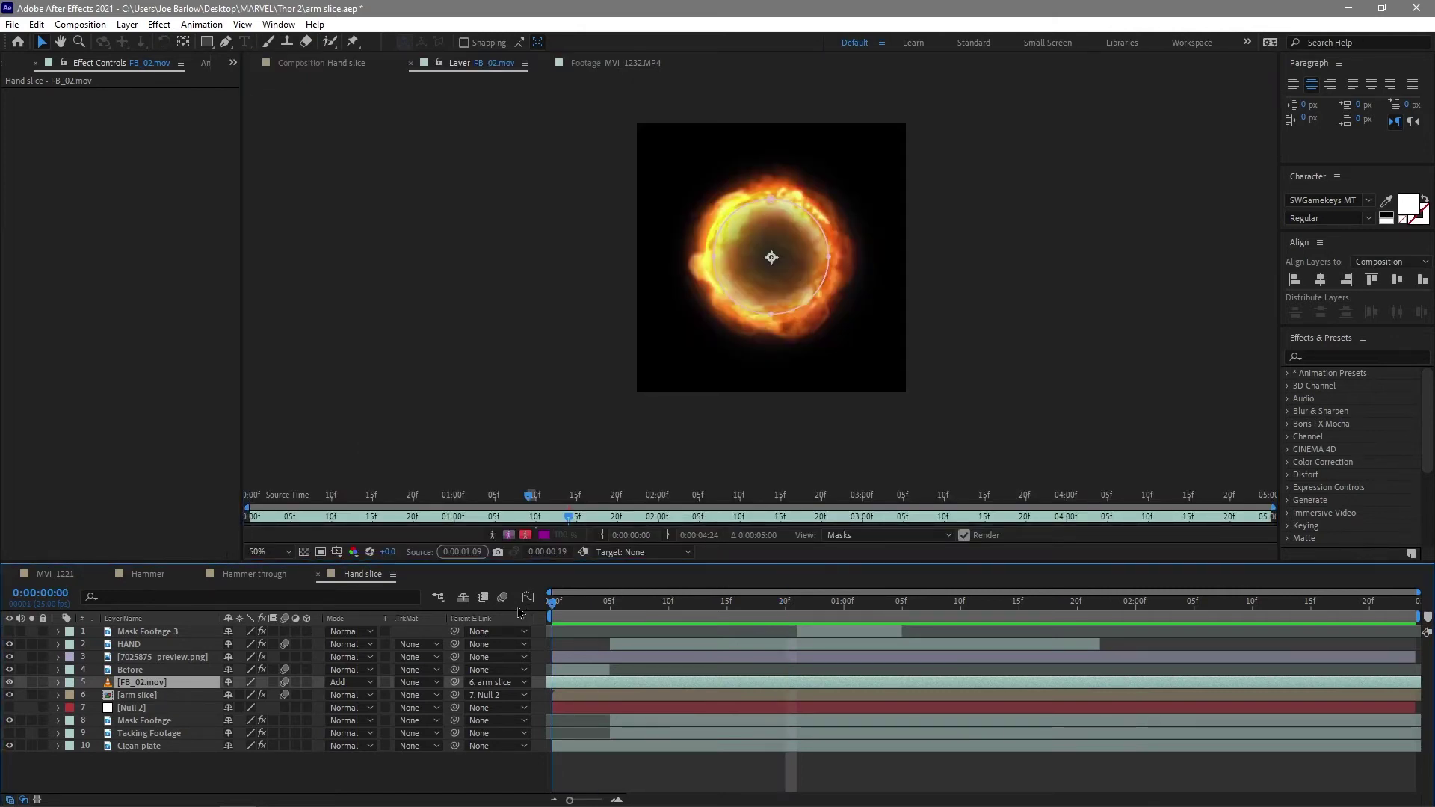
left_click(998, 609)
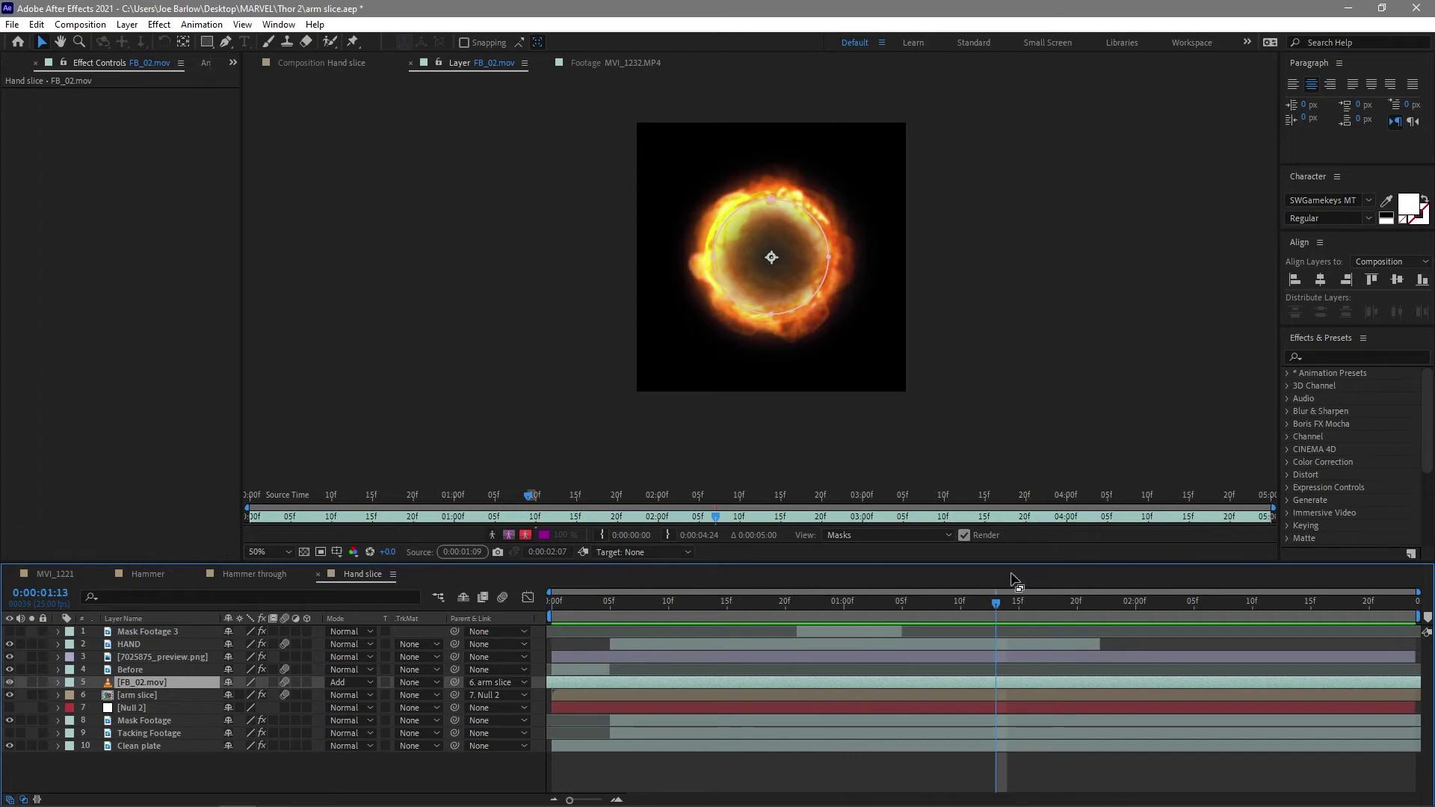
key("space")
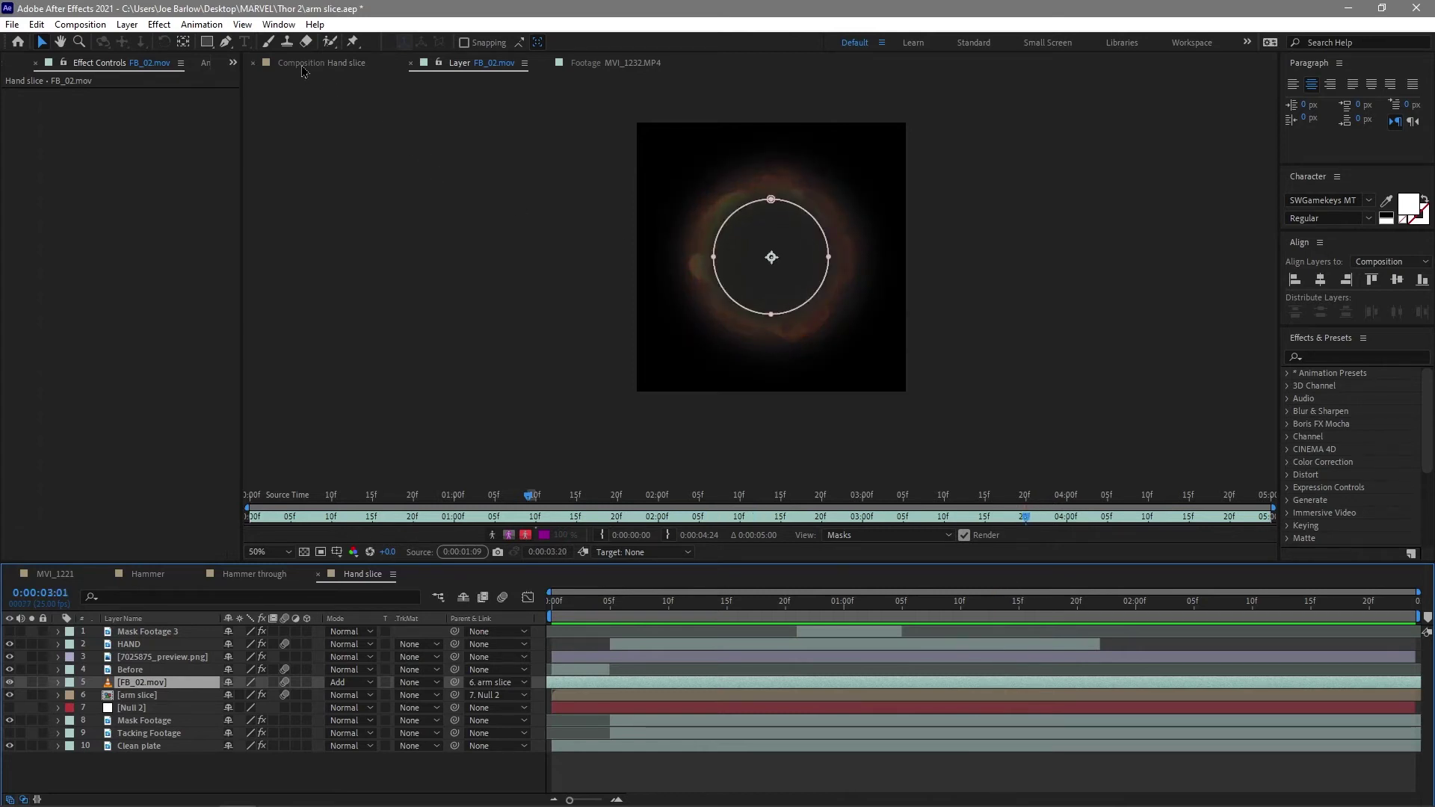
Return to the Hand slice composition and review the fire ring around the cut from 0:00:00:02 to 0:00:00:11
left_click_drag(620, 614, 577, 628)
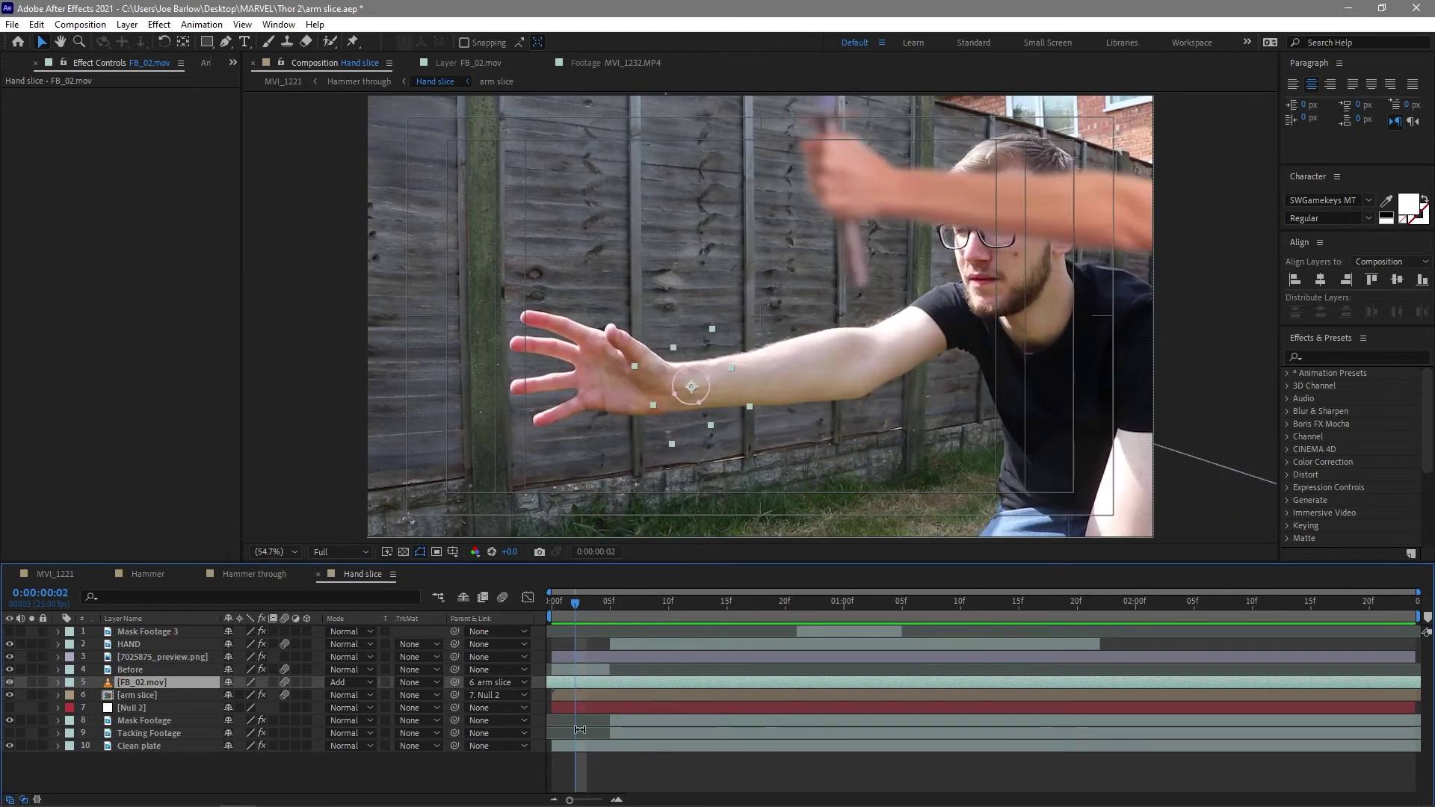
left_click(580, 732)
left_click(599, 695)
left_click(595, 683)
left_click_drag(594, 602, 680, 607)
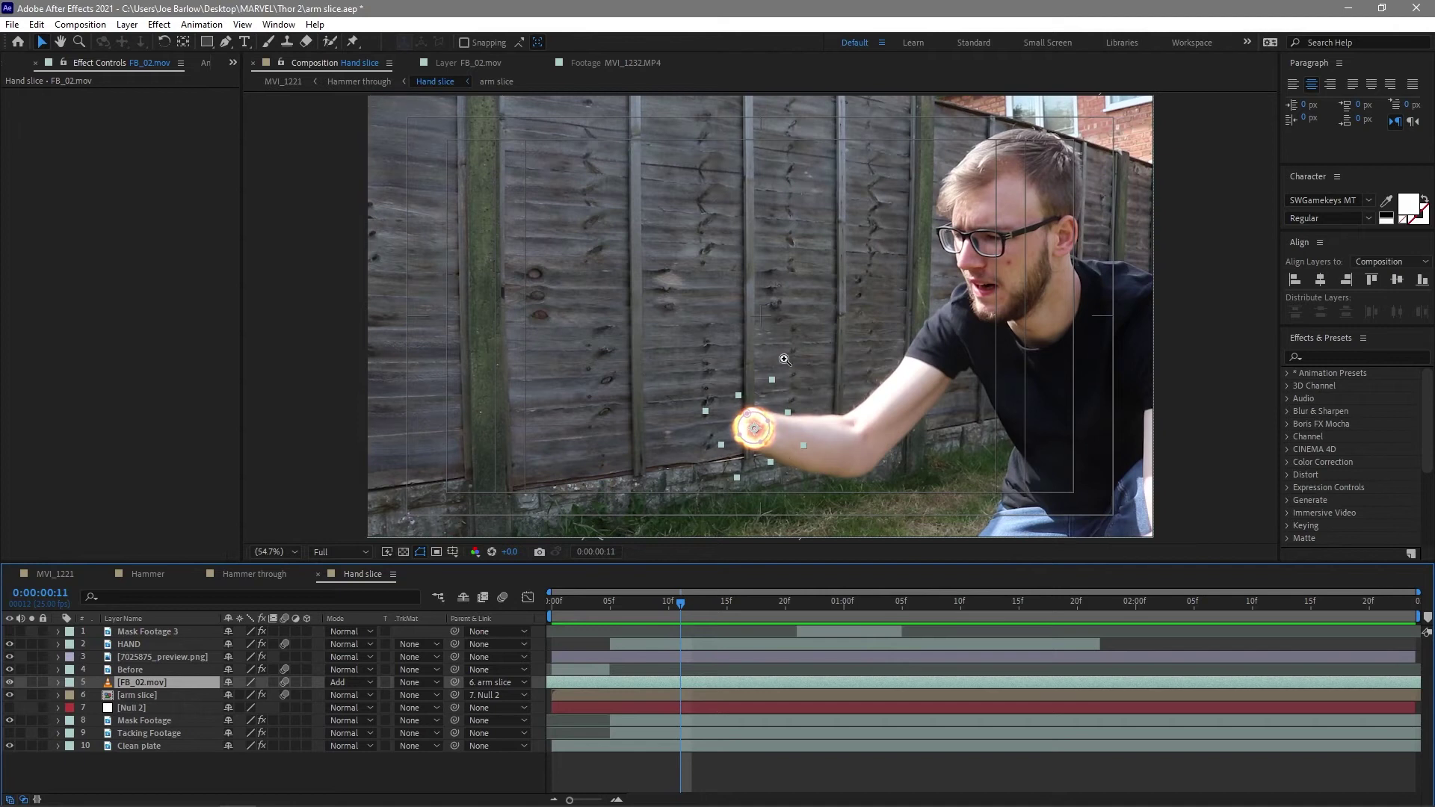
Examine the fire ring on the arm close up, fit the whole frame back in view and play the shot
key("z")
left_click(765, 403)
left_click(766, 404)
key("v")
key("shift+slash")
left_click_drag(680, 619, 742, 609)
key("space")
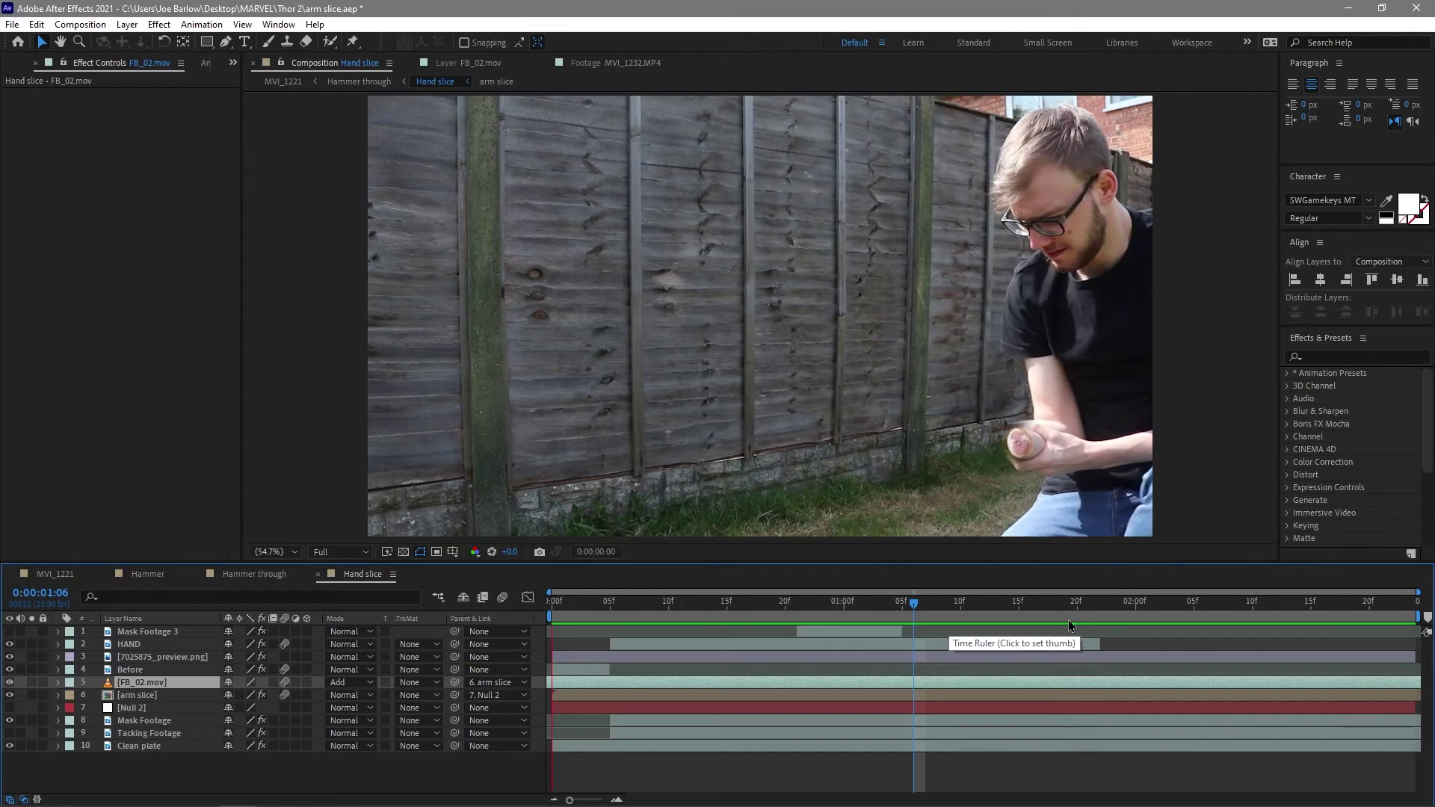
Select the Tacking Footage layer to show its Mocha AE data, and play the shot from the start to 0:00:00:23
left_click(1289, 616)
left_click_drag(1290, 615, 913, 621)
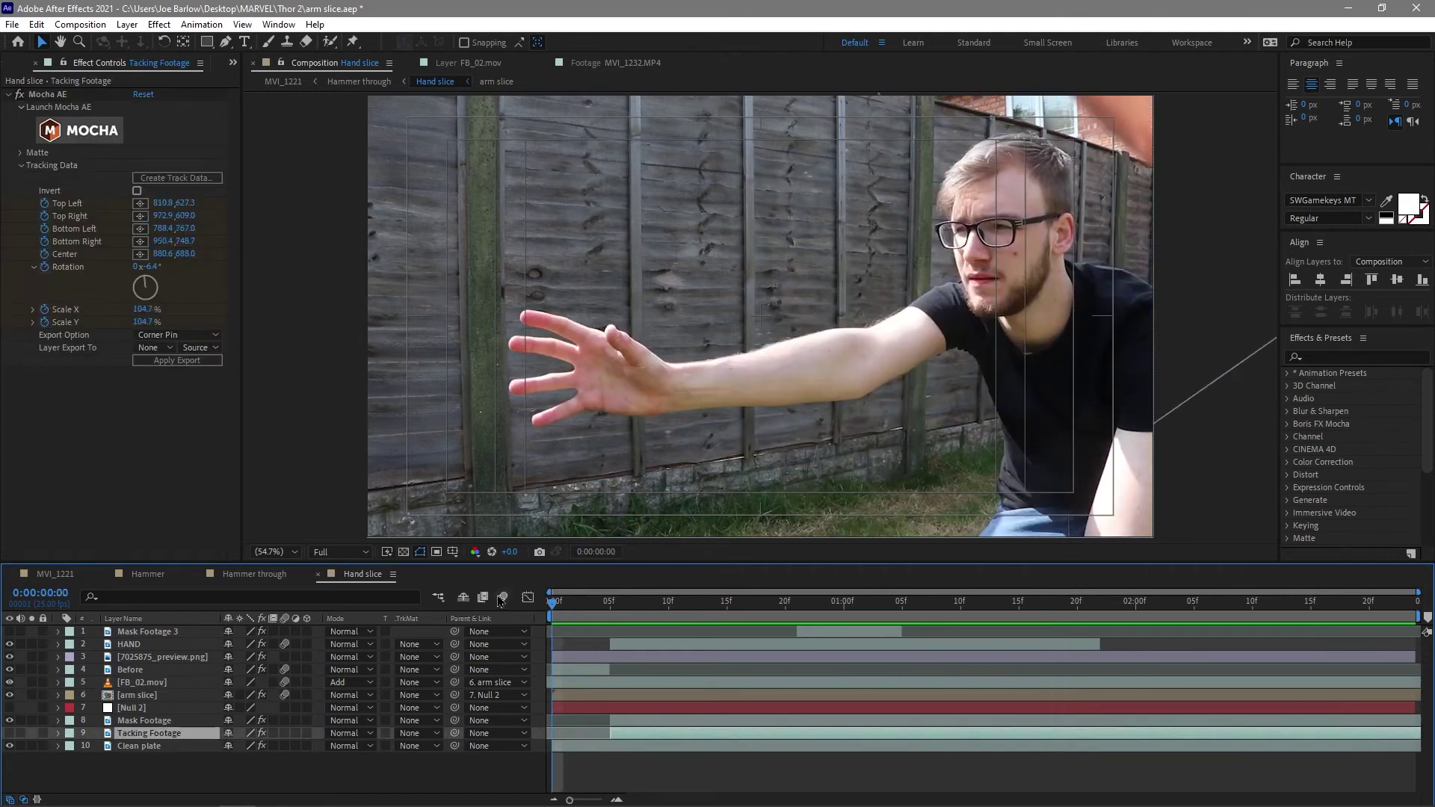
key("space")
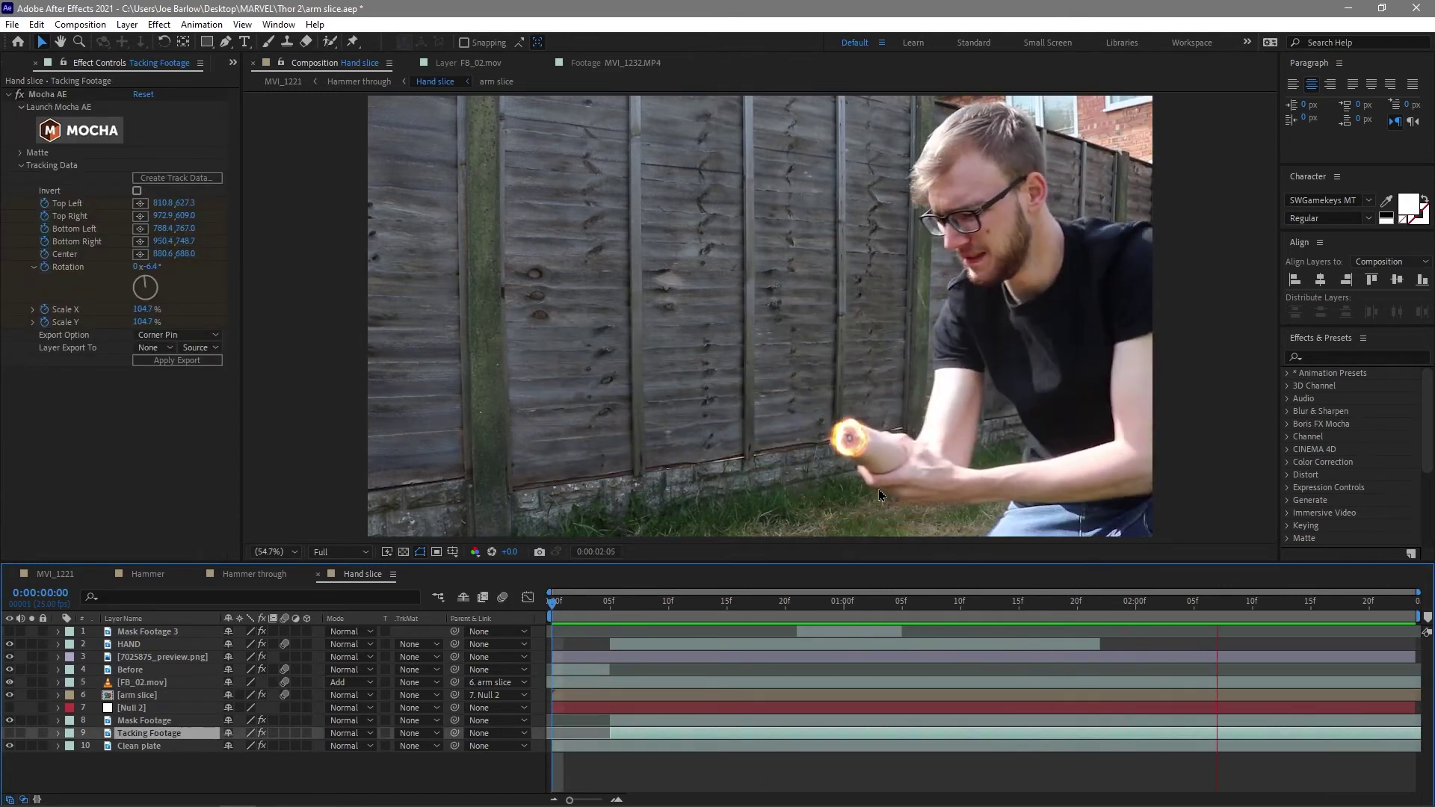
key("space")
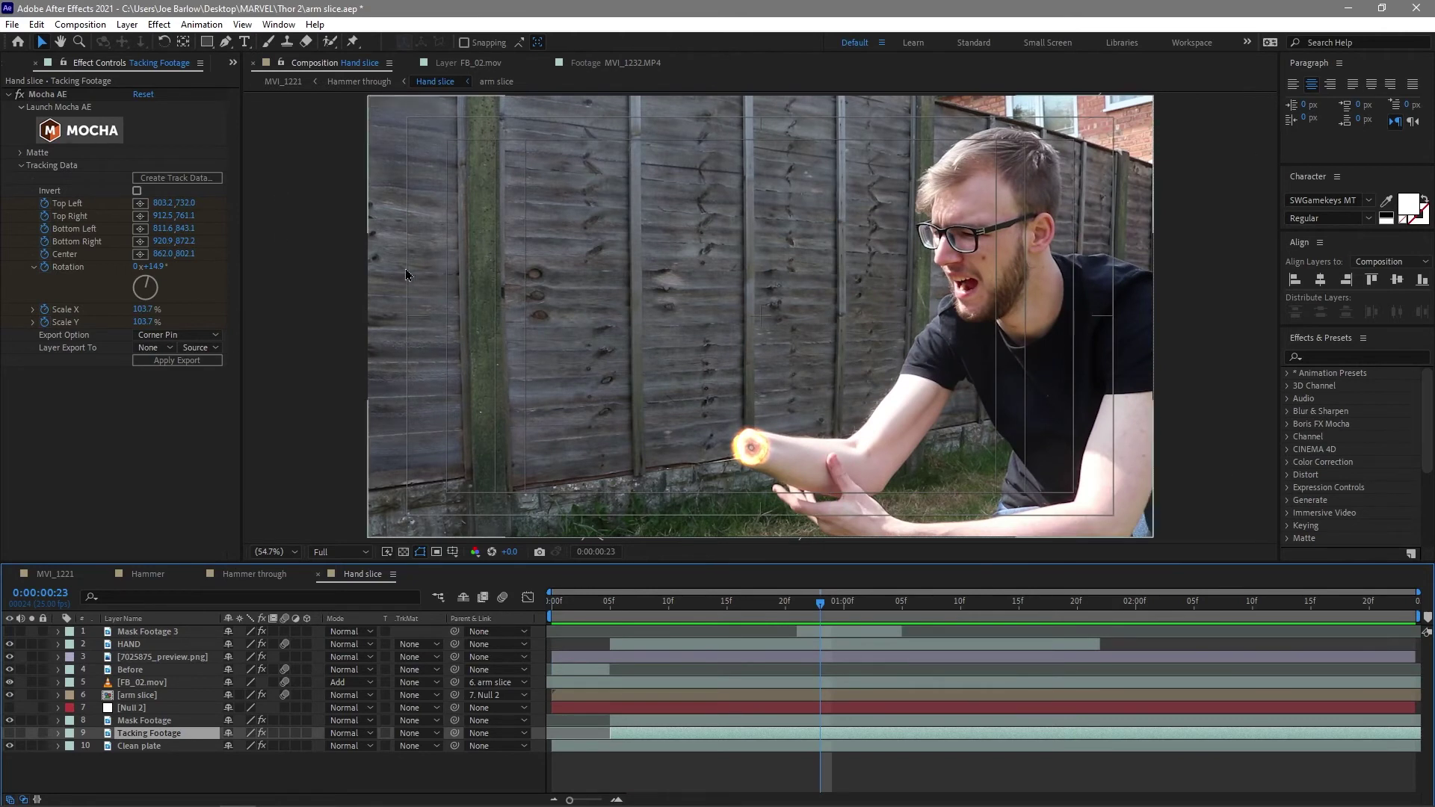
Examine the Tacking Footage layer's track in Mocha AE and return to the Hand slice composition at 0:00:01:02
left_click(80, 130)
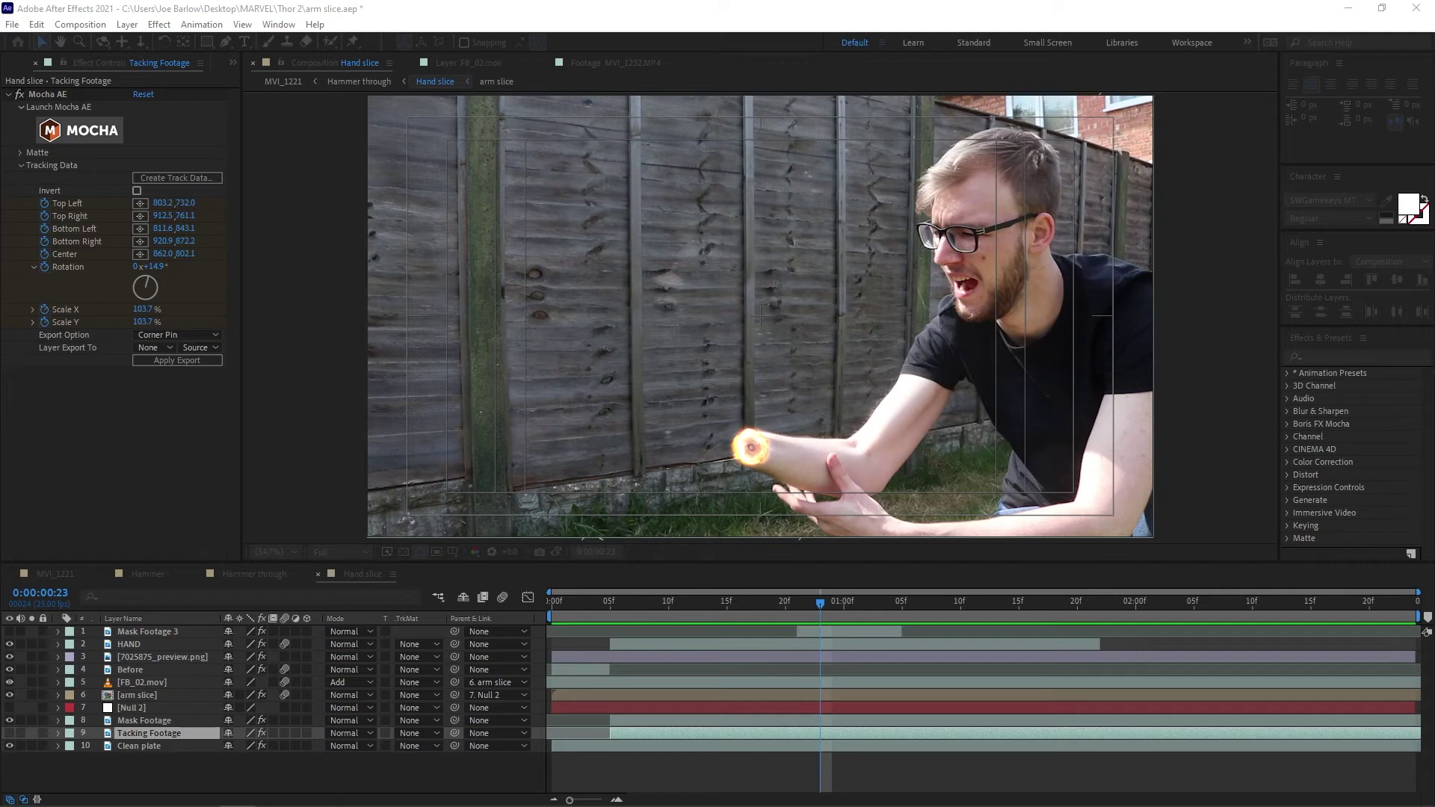
left_click(458, 299)
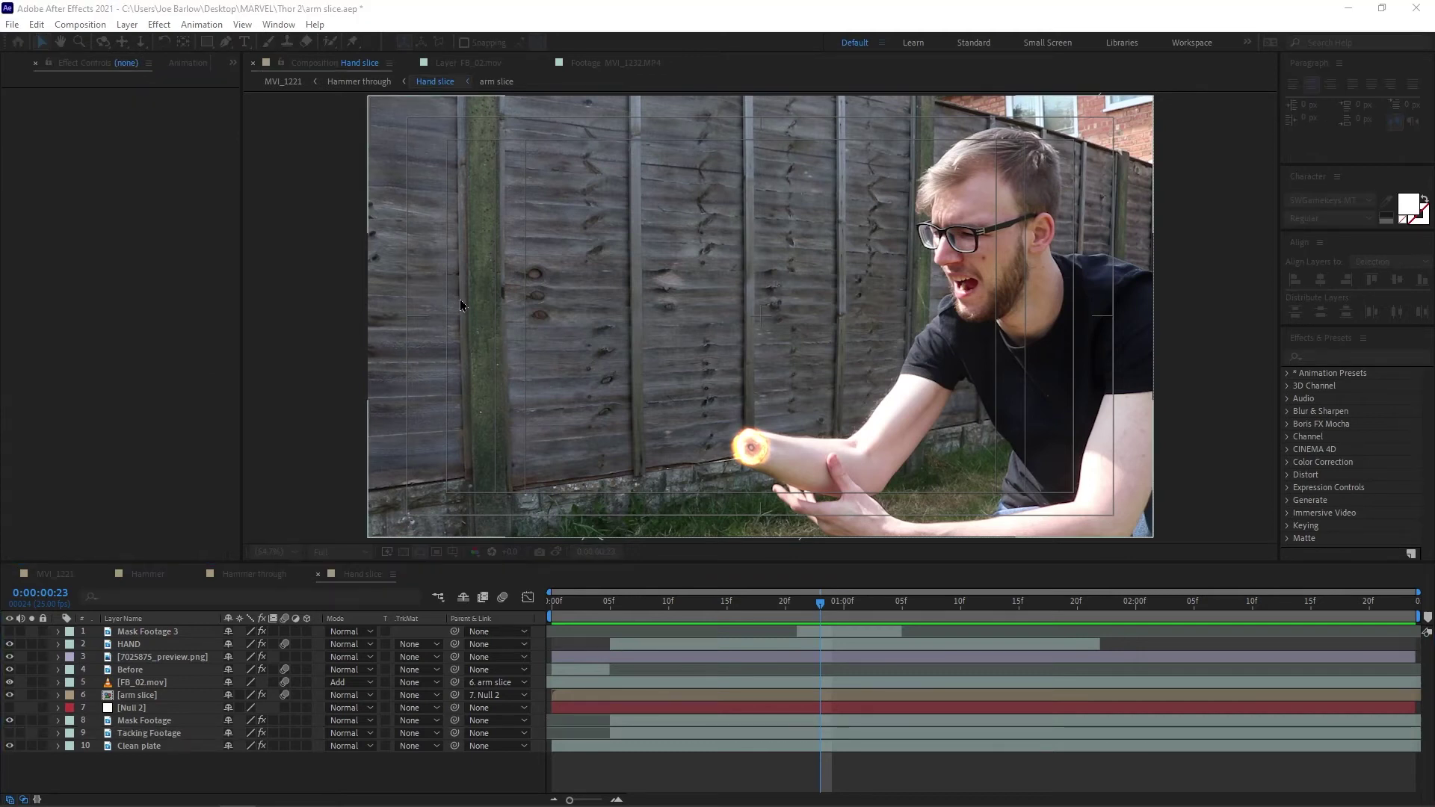
key("Return")
key("s")
left_click_drag(249, 649, 150, 667)
left_click(101, 660)
left_click_drag(785, 351, 179, 436)
key("Delete")
left_click_drag(797, 610, 867, 611)
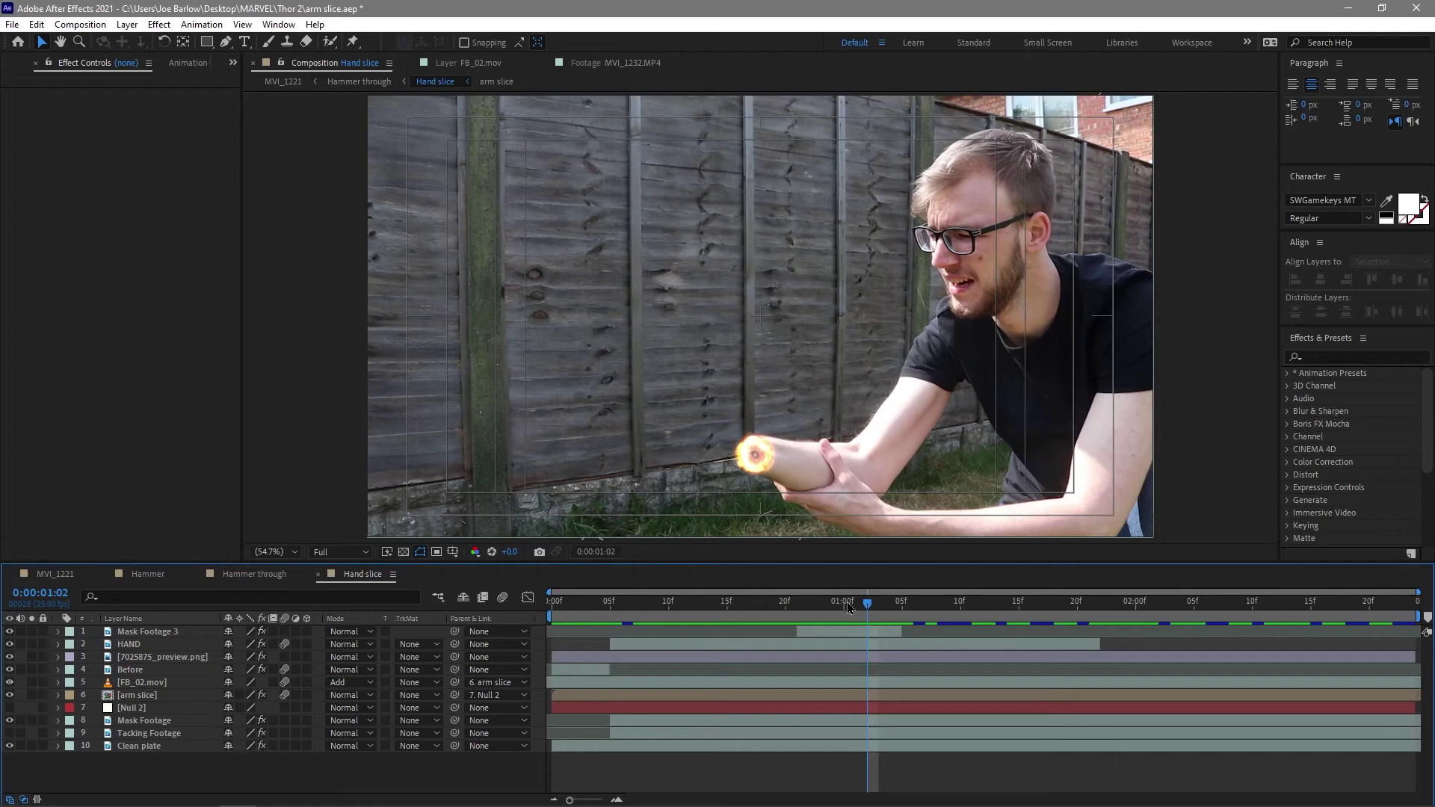
In the Hammer through composition, show only the Hand slice layer with its mask path keyframes revealed, at 0:00:00:07
left_click(281, 573)
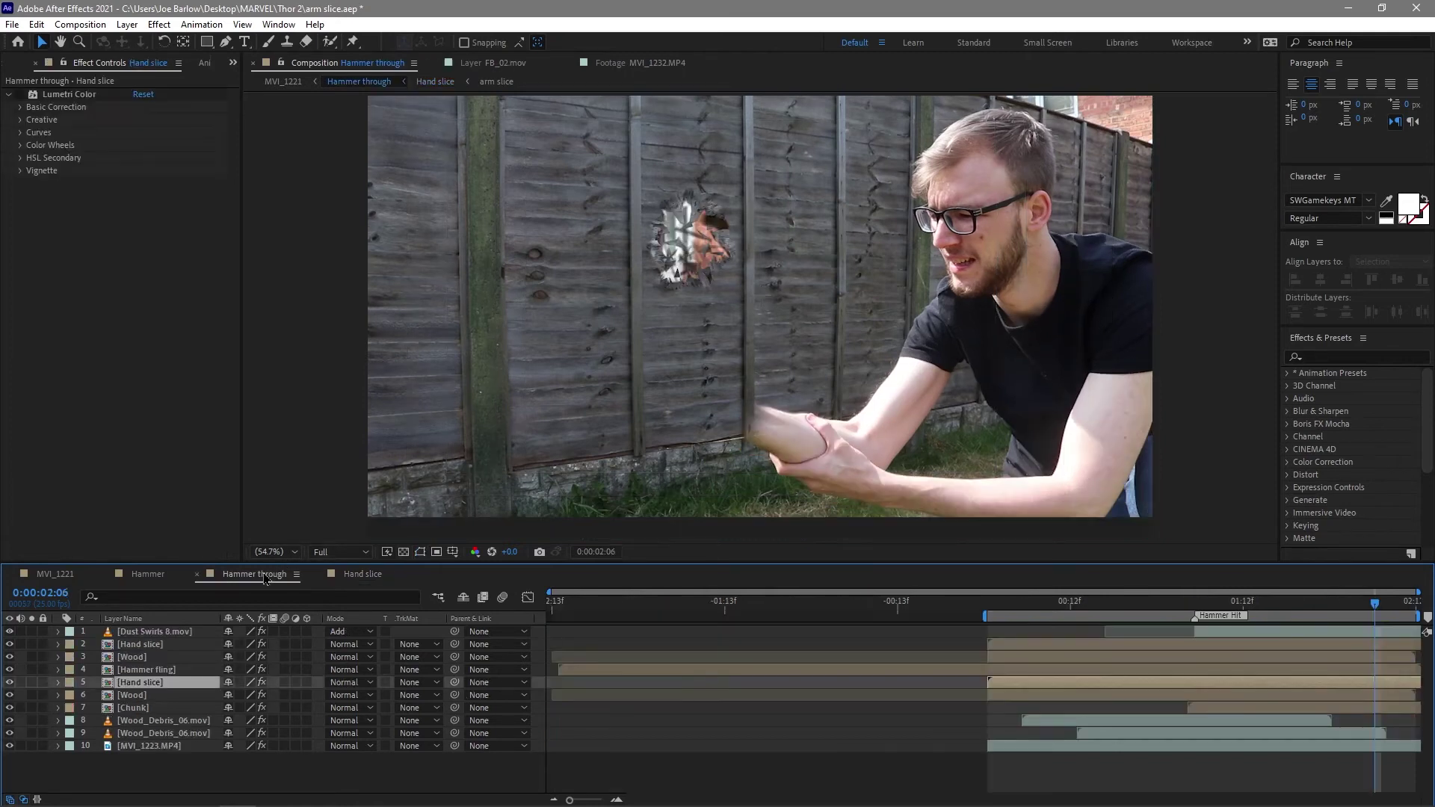
left_click_drag(990, 604, 1041, 636)
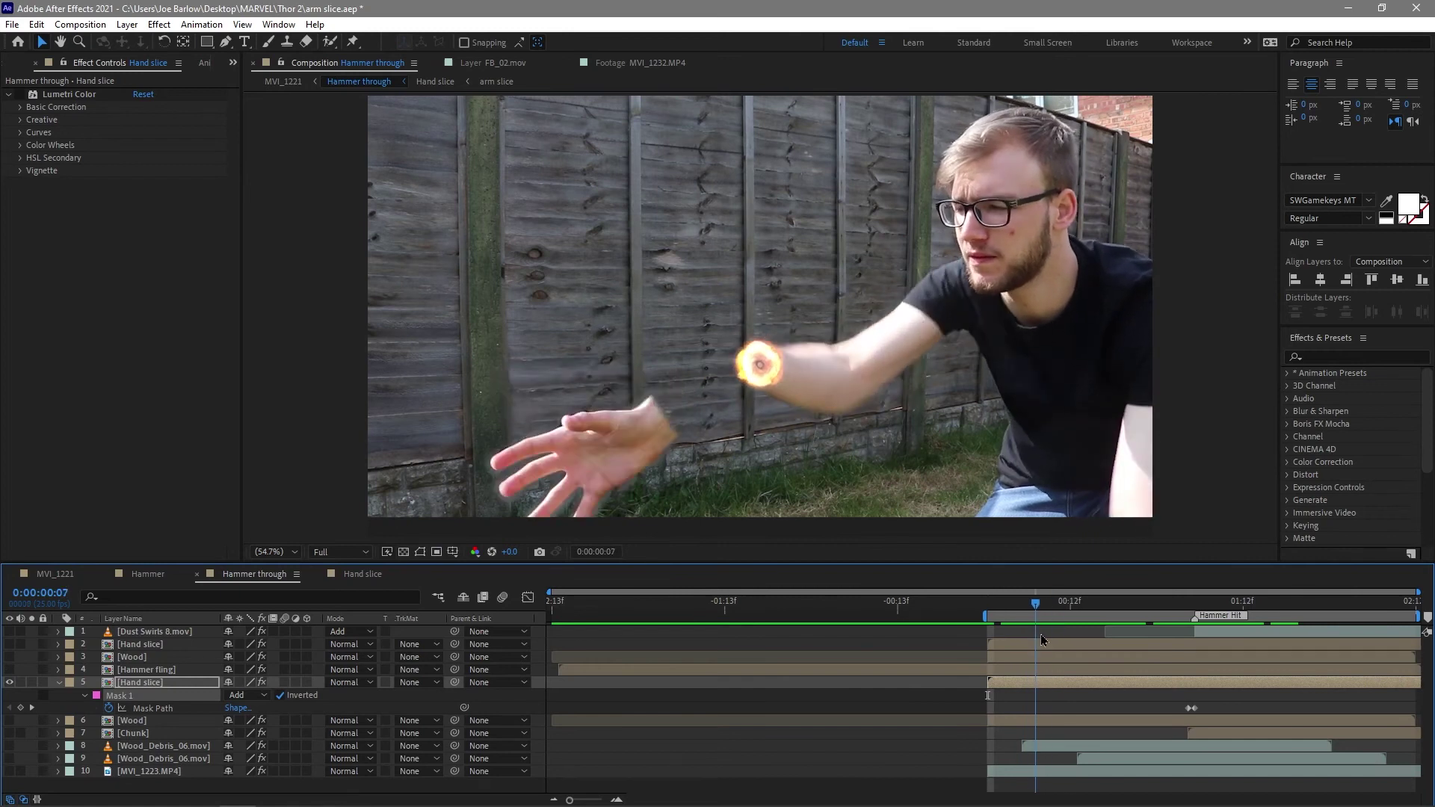
key("h")
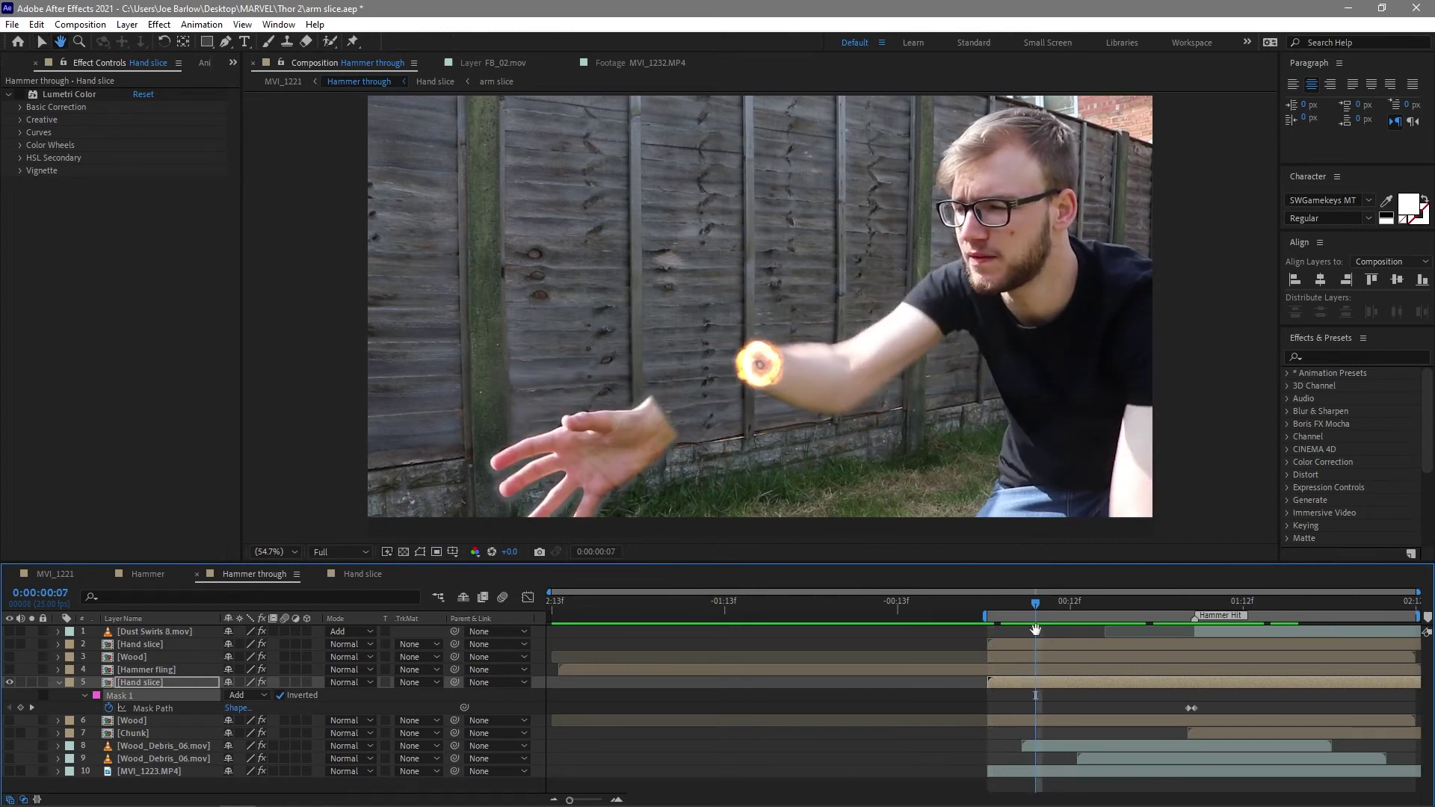
Review how the Hand slice layer's mask cuts the hole in the fence, moving through to 0:00:01:23
key("space")
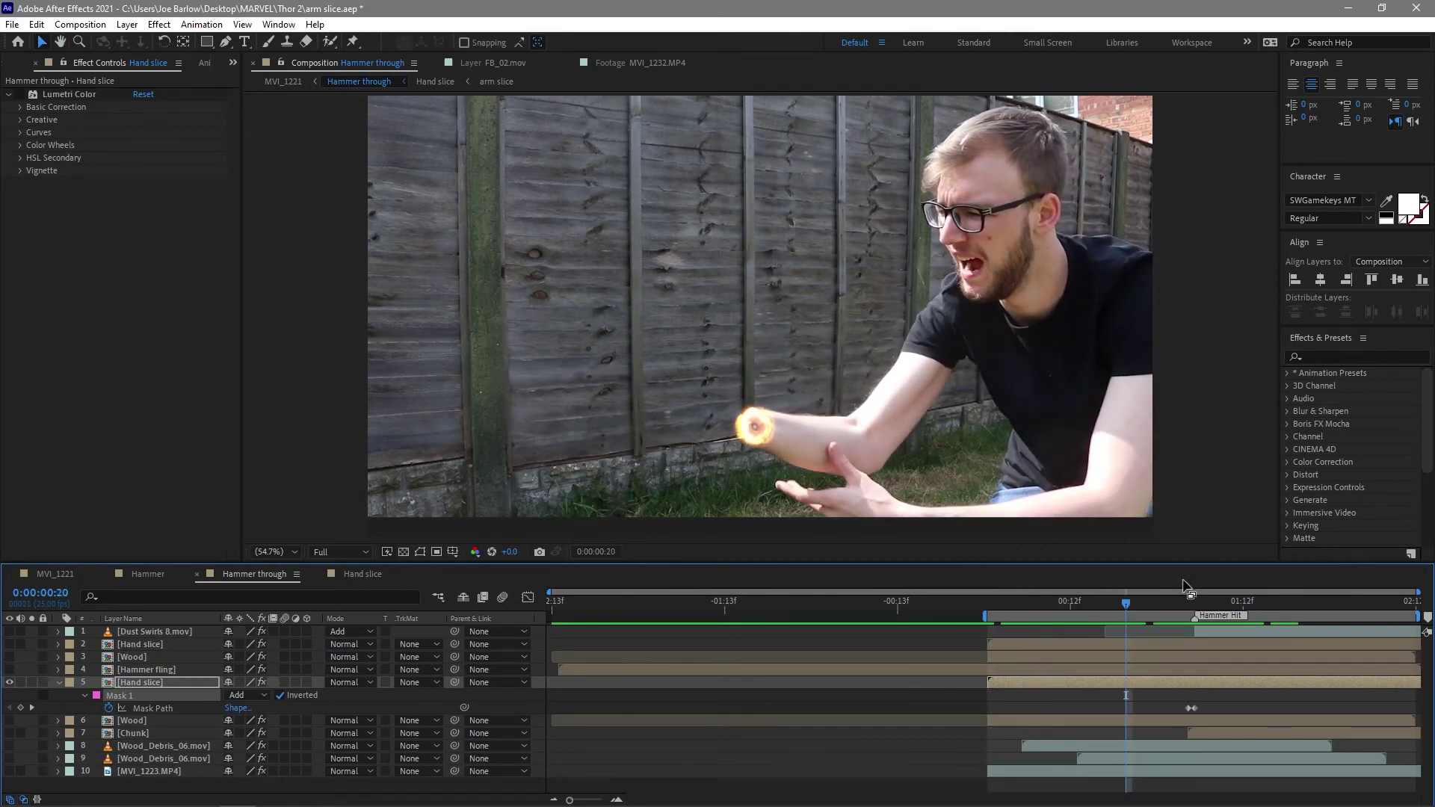
left_click_drag(1140, 598, 1201, 607)
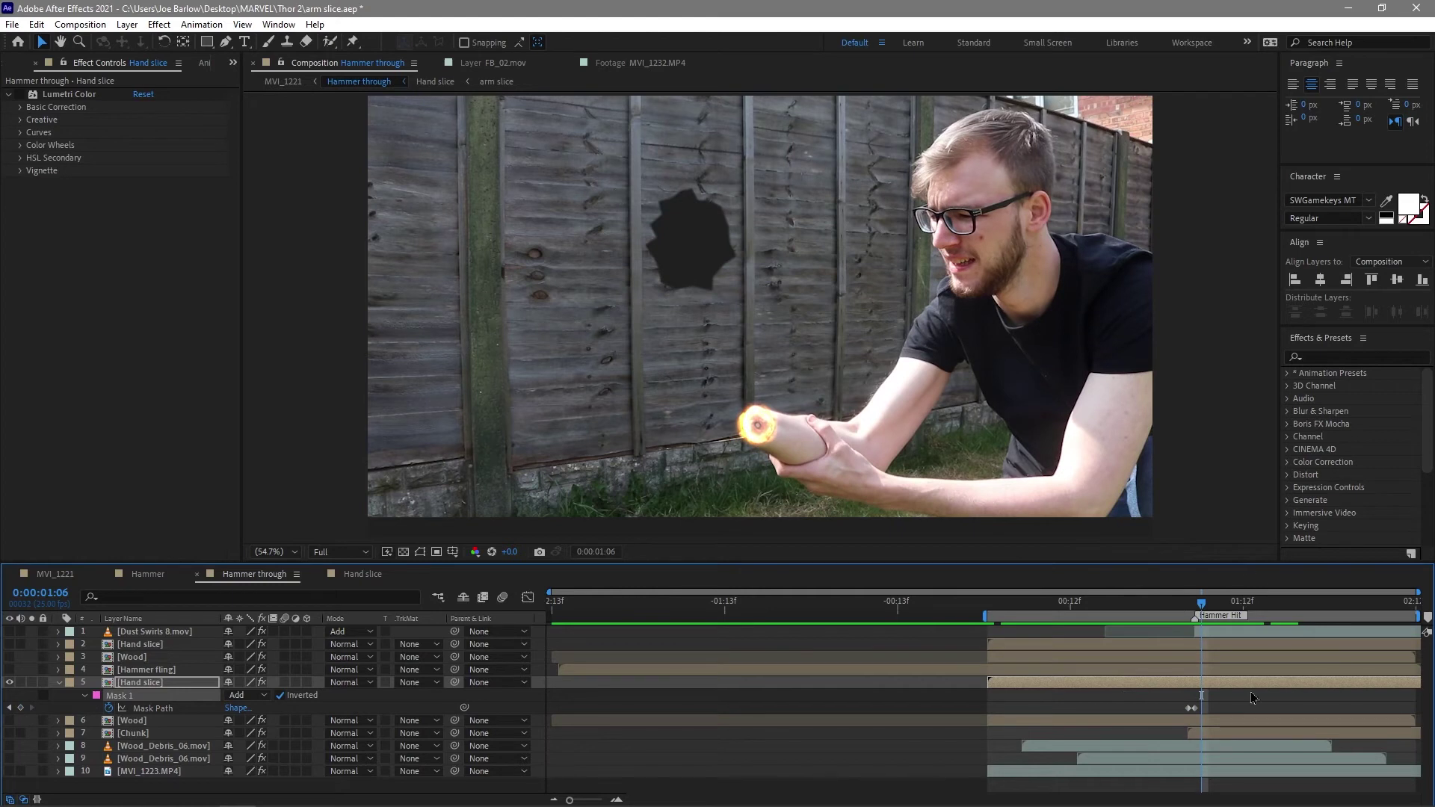
left_click_drag(1210, 601, 1320, 631)
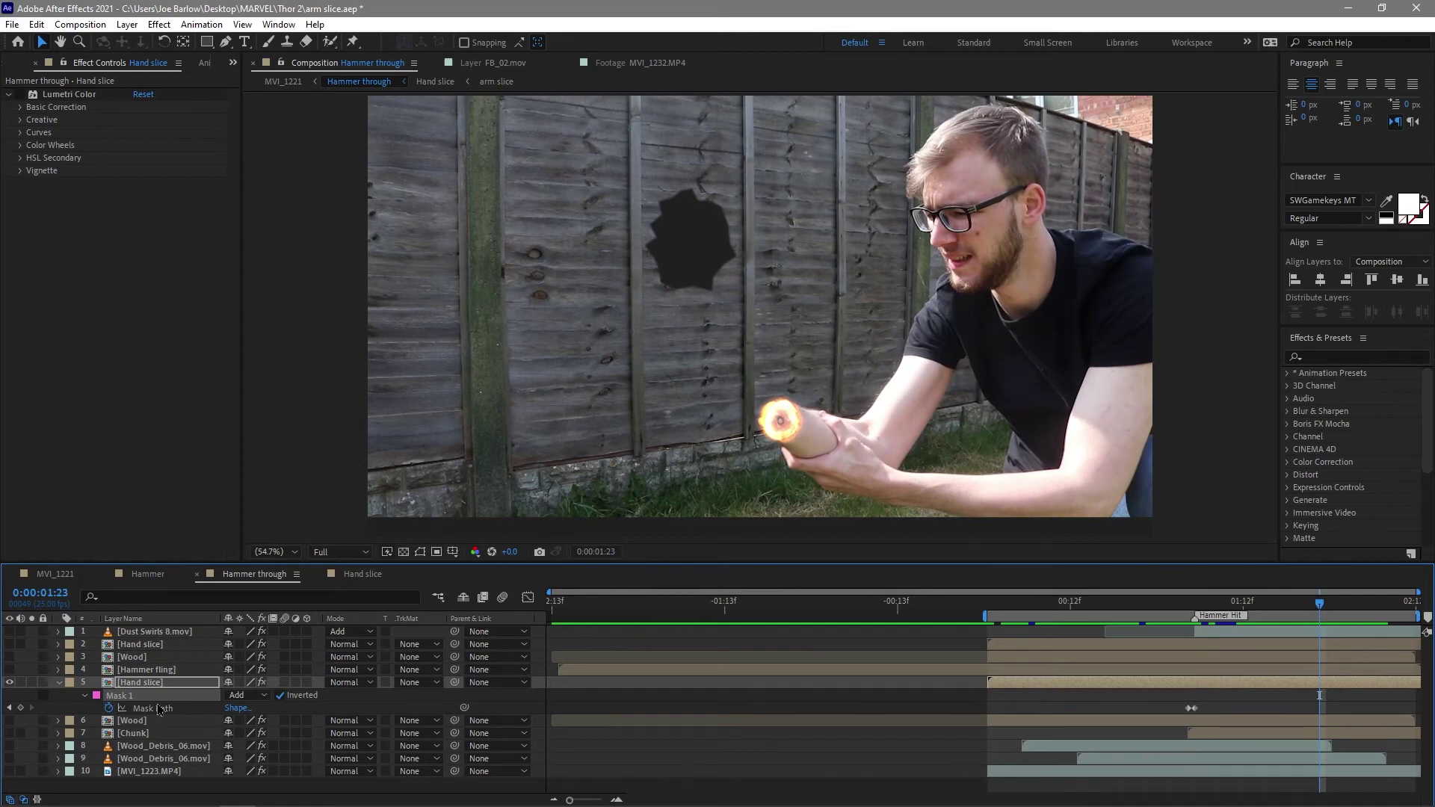
Select the Wood layer below Hand slice, inspect the fence hole close up, and make the Wood layer visible
left_click(157, 683)
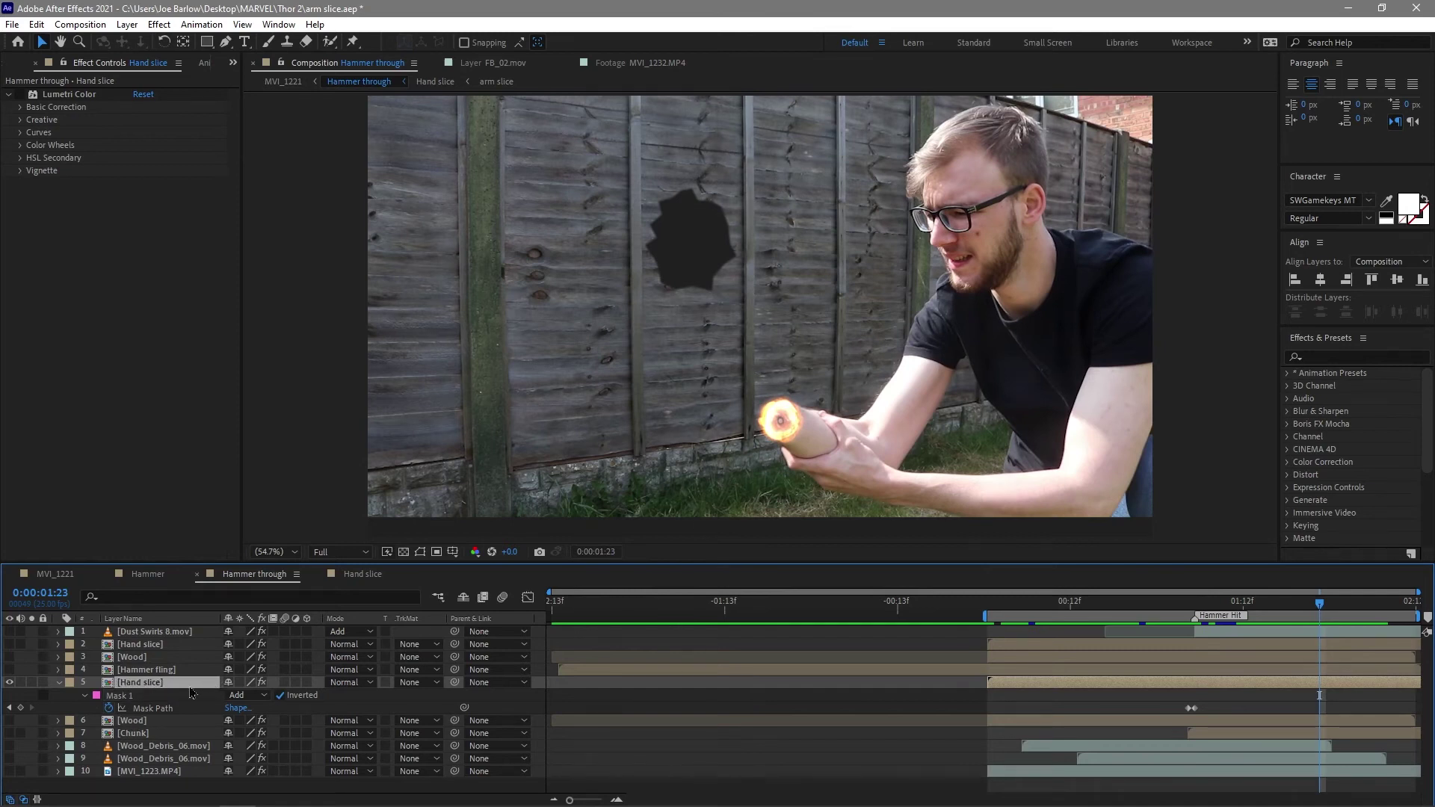
left_click(165, 721)
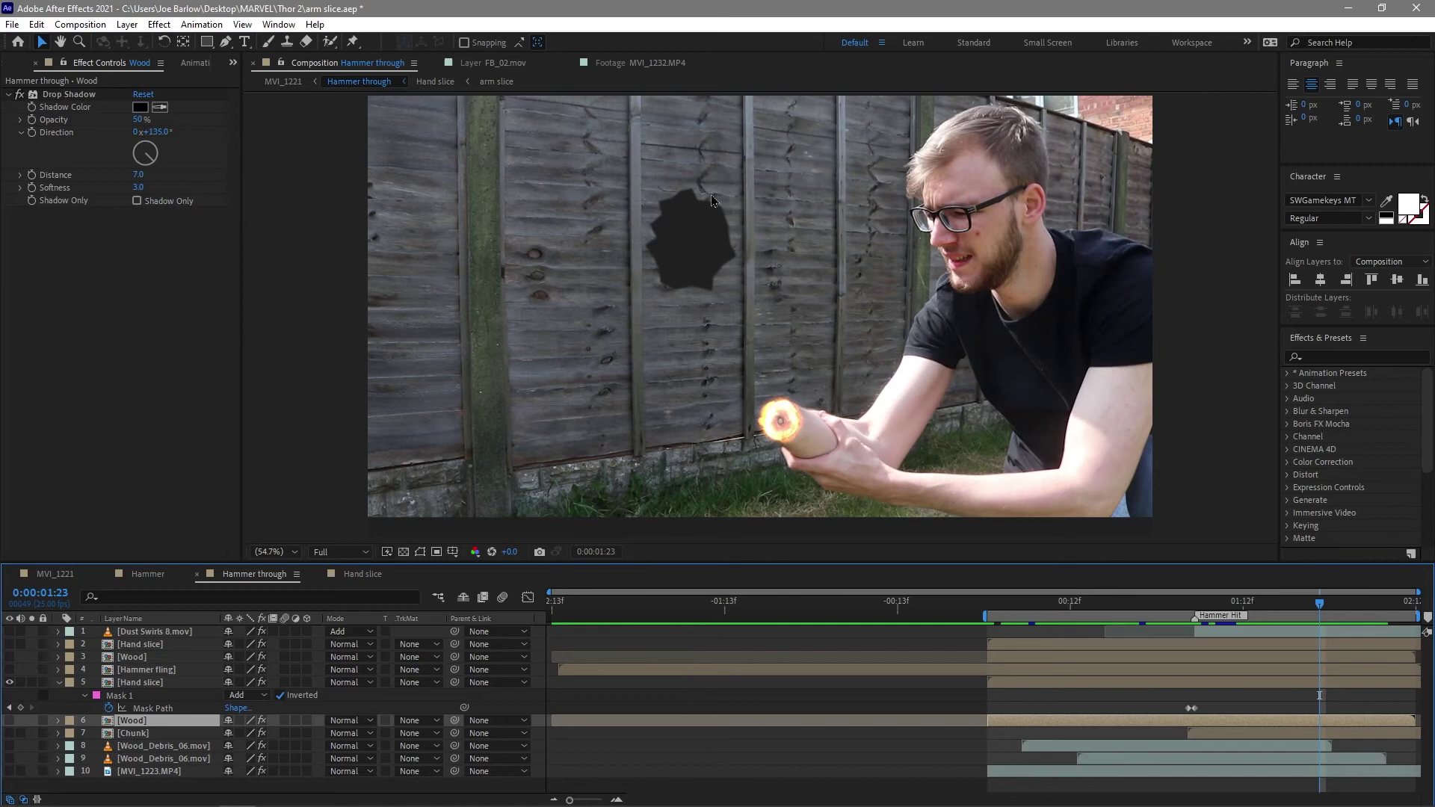
scroll(673, 202, "up", 4)
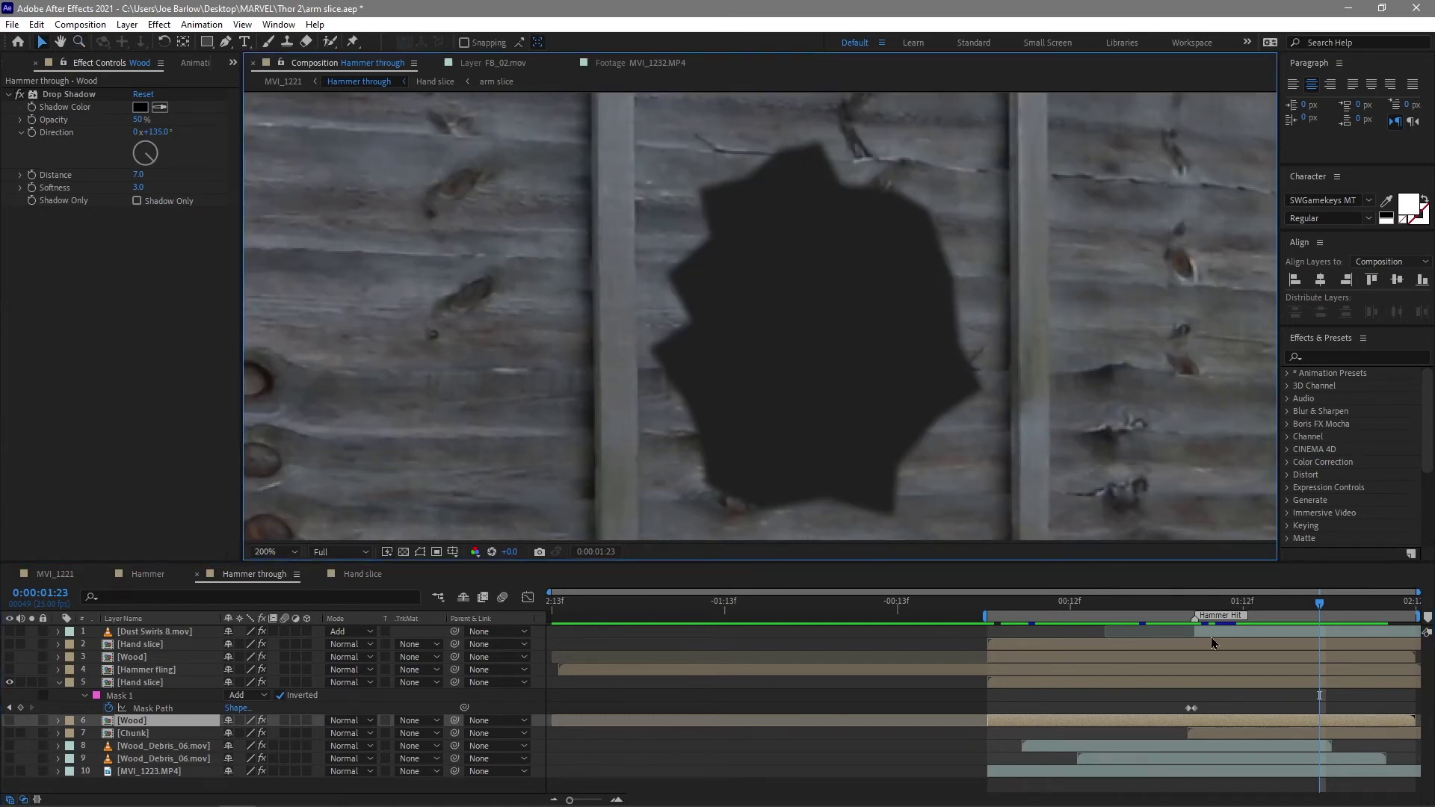
key("shift+slash")
left_click(10, 722)
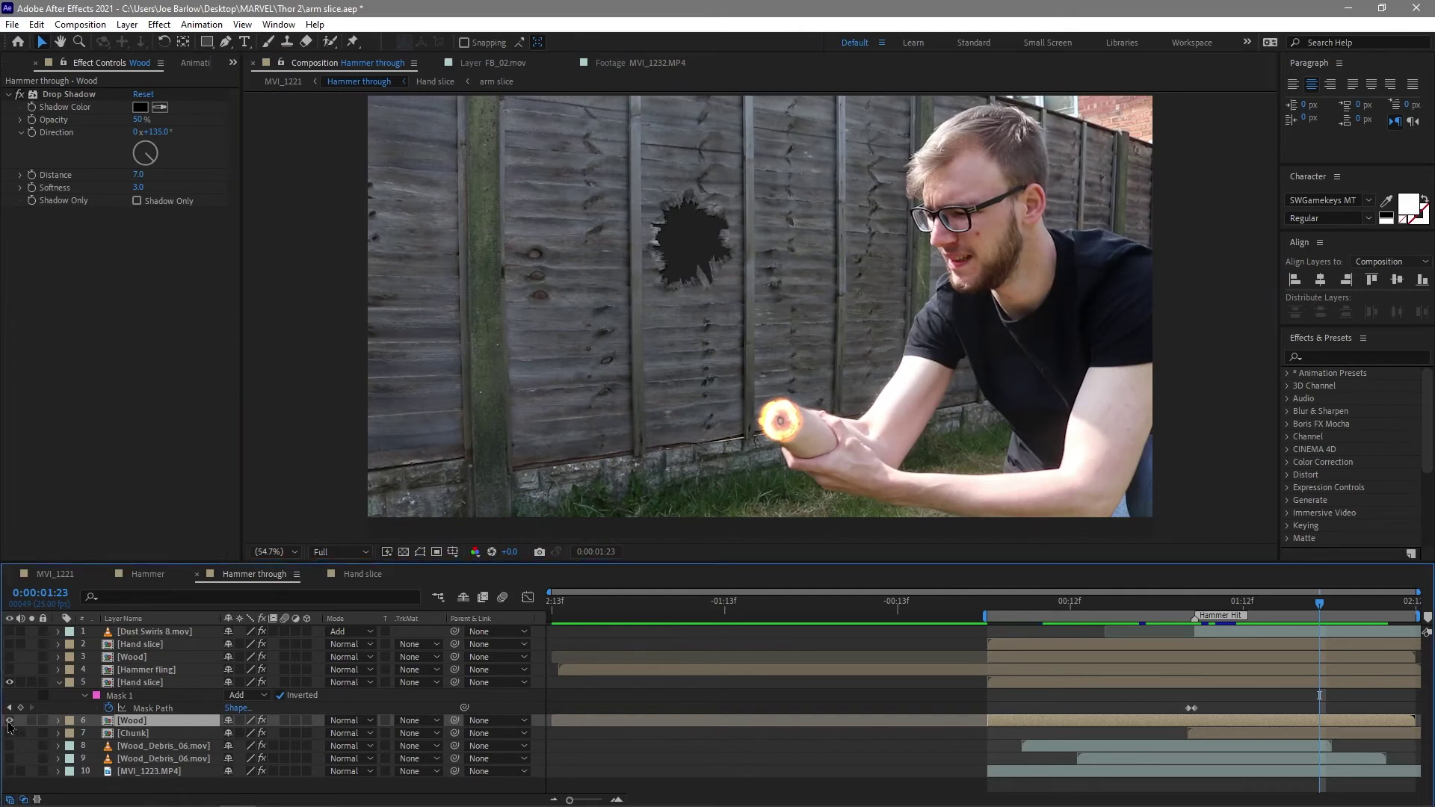
Open the Wood precomp below Hand slice, examine its splintered plank pieces around the hole up close, and return to the Hammer through composition
double_click(131, 722)
key("shift+slash")
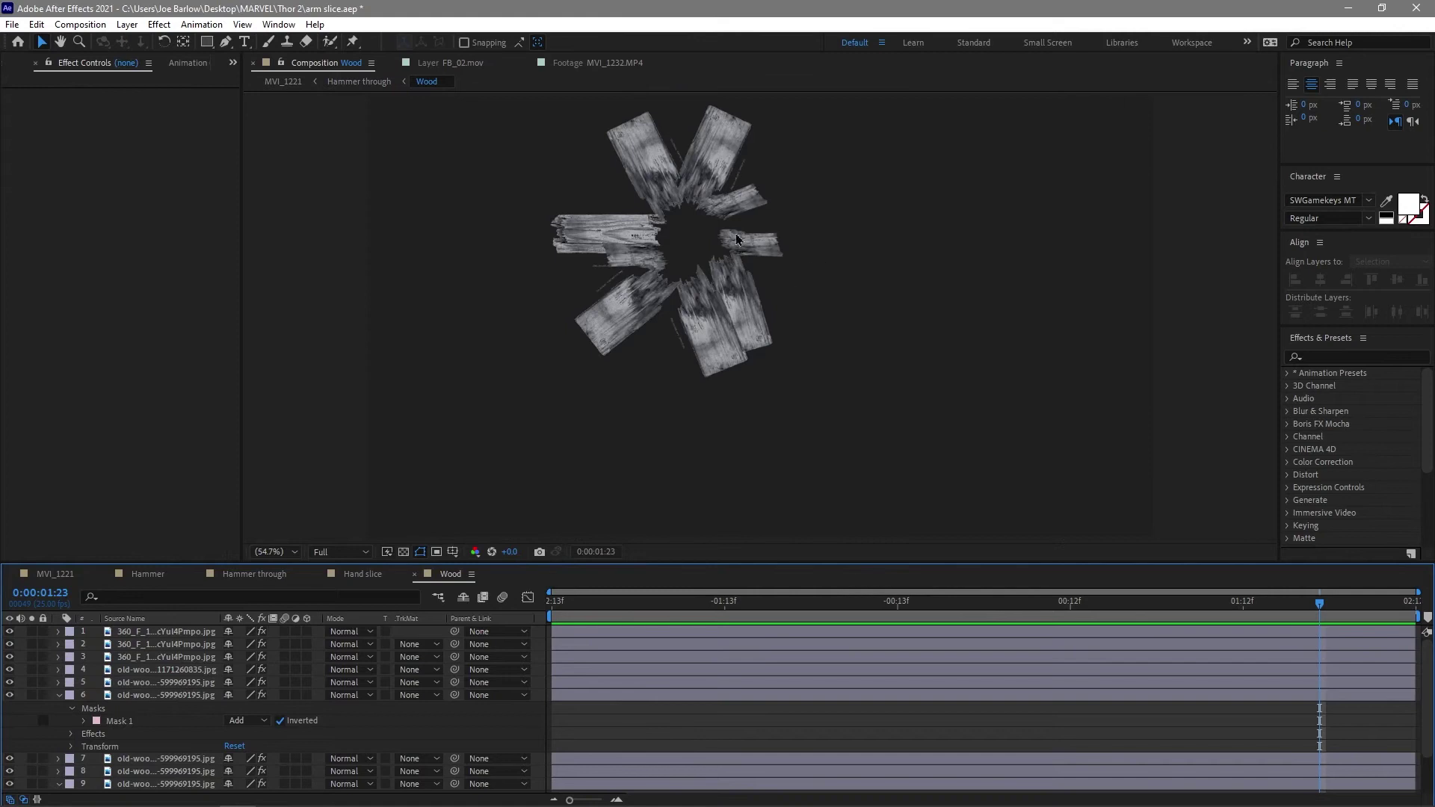
left_click_drag(700, 236, 703, 296)
key("z")
left_click(702, 296)
left_click(705, 278)
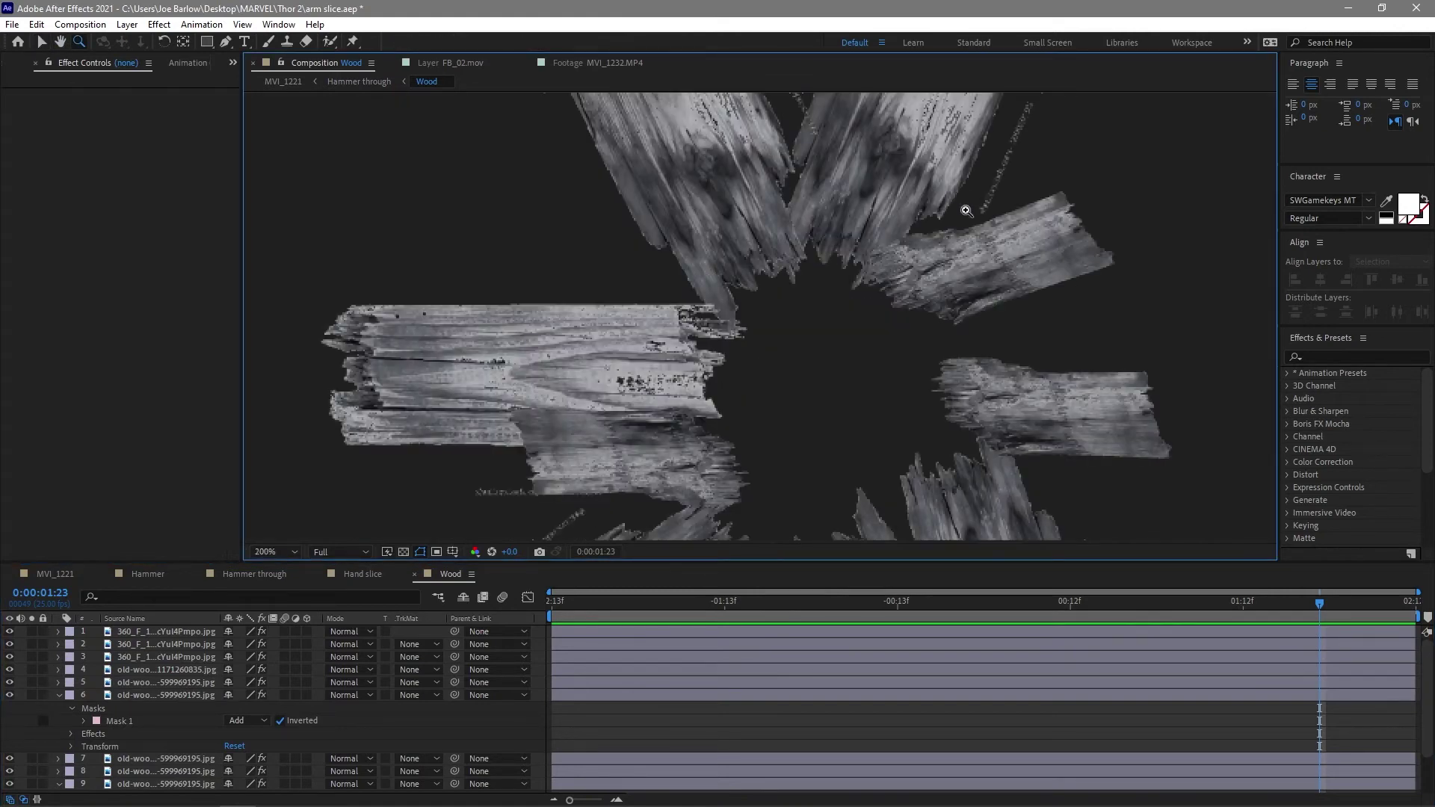
left_click_drag(1007, 452, 603, 256)
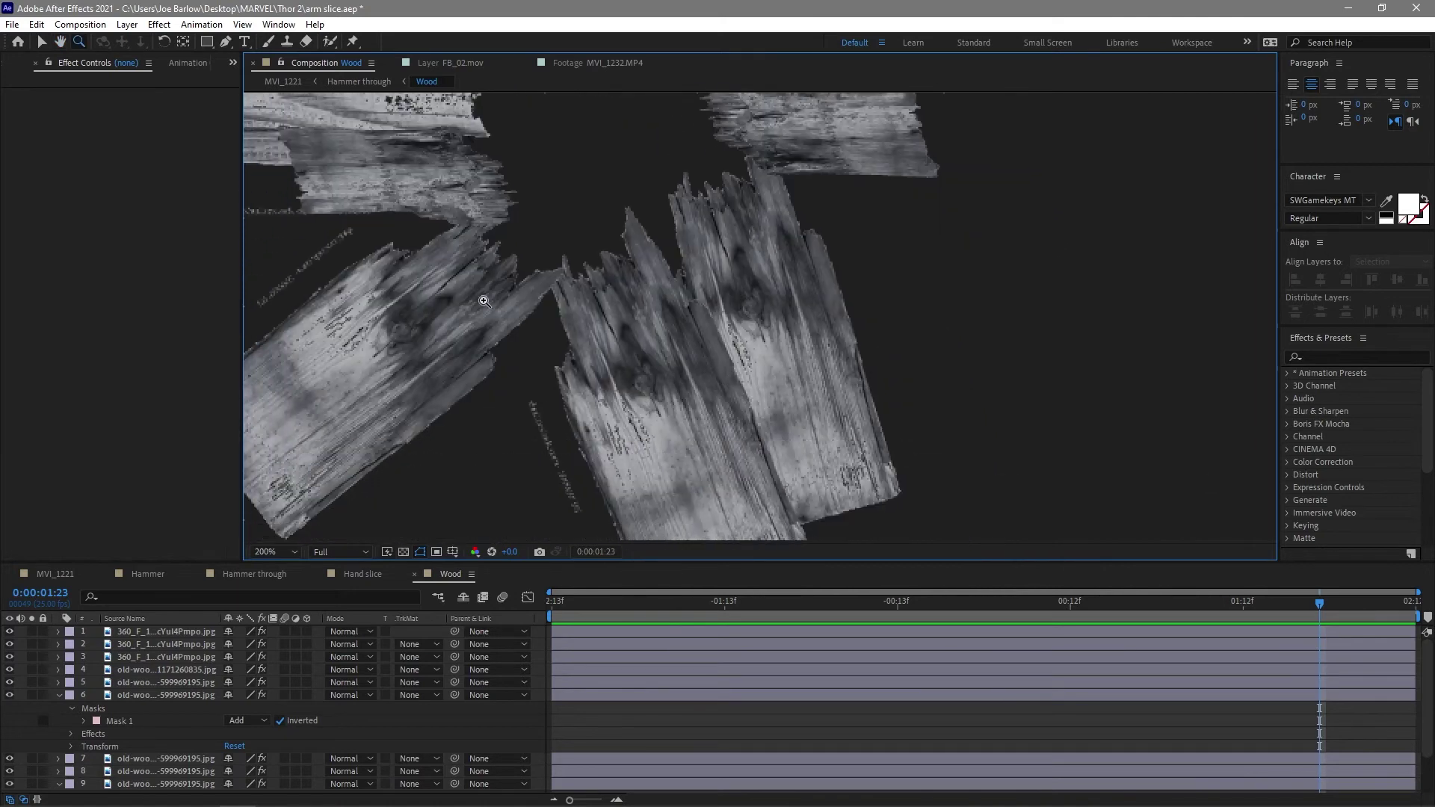
left_click_drag(781, 104, 778, 269)
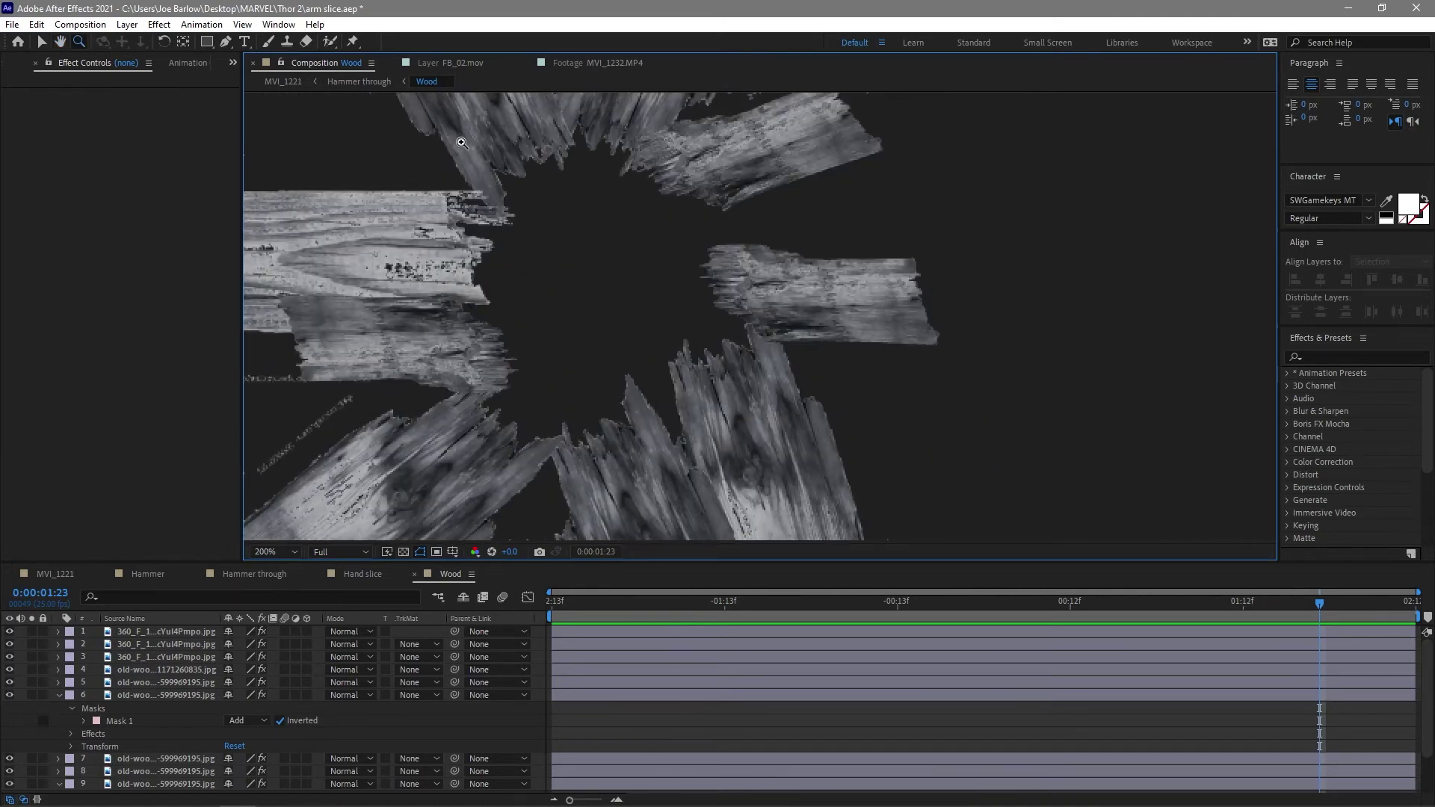
left_click(571, 218)
key("v")
left_click(357, 580)
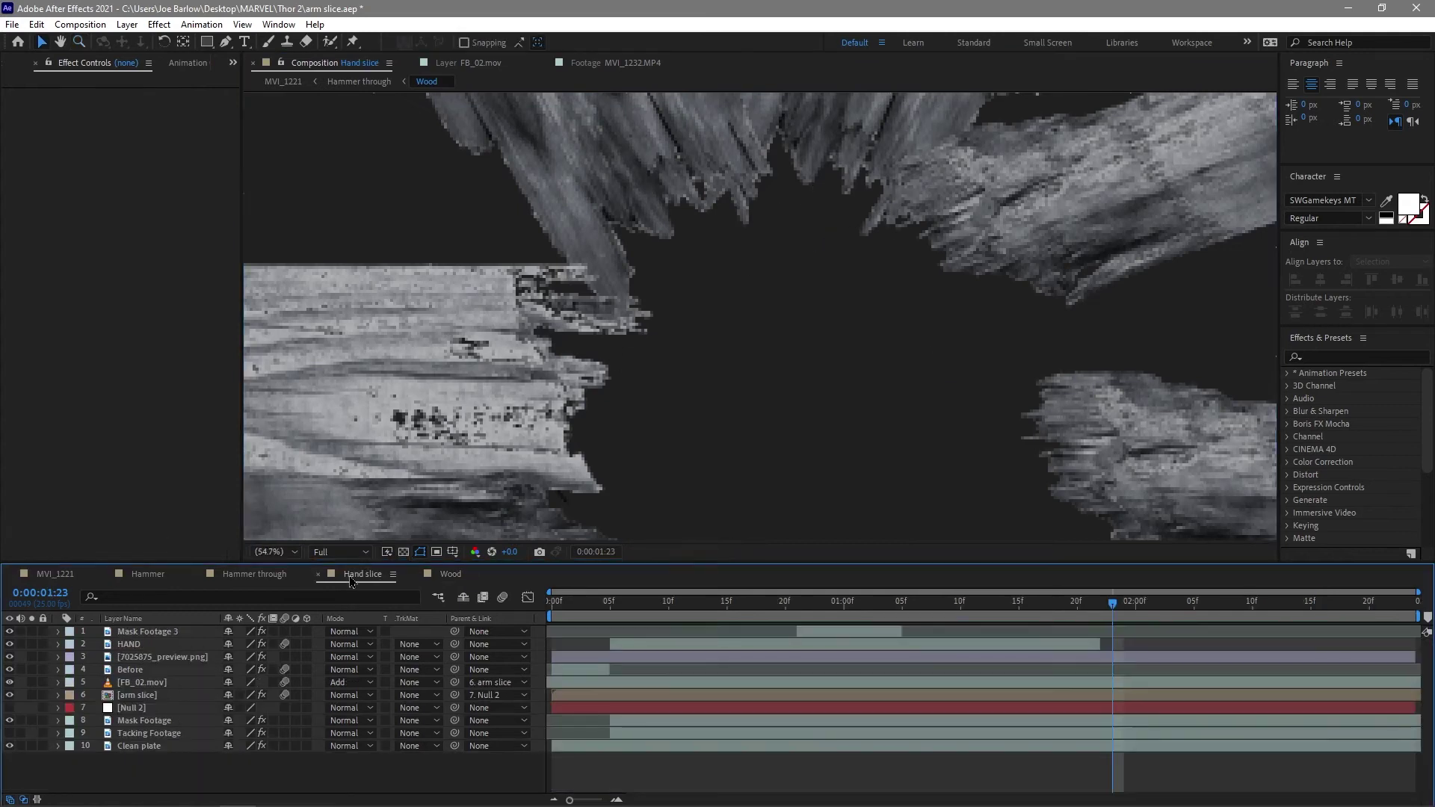
left_click(291, 583)
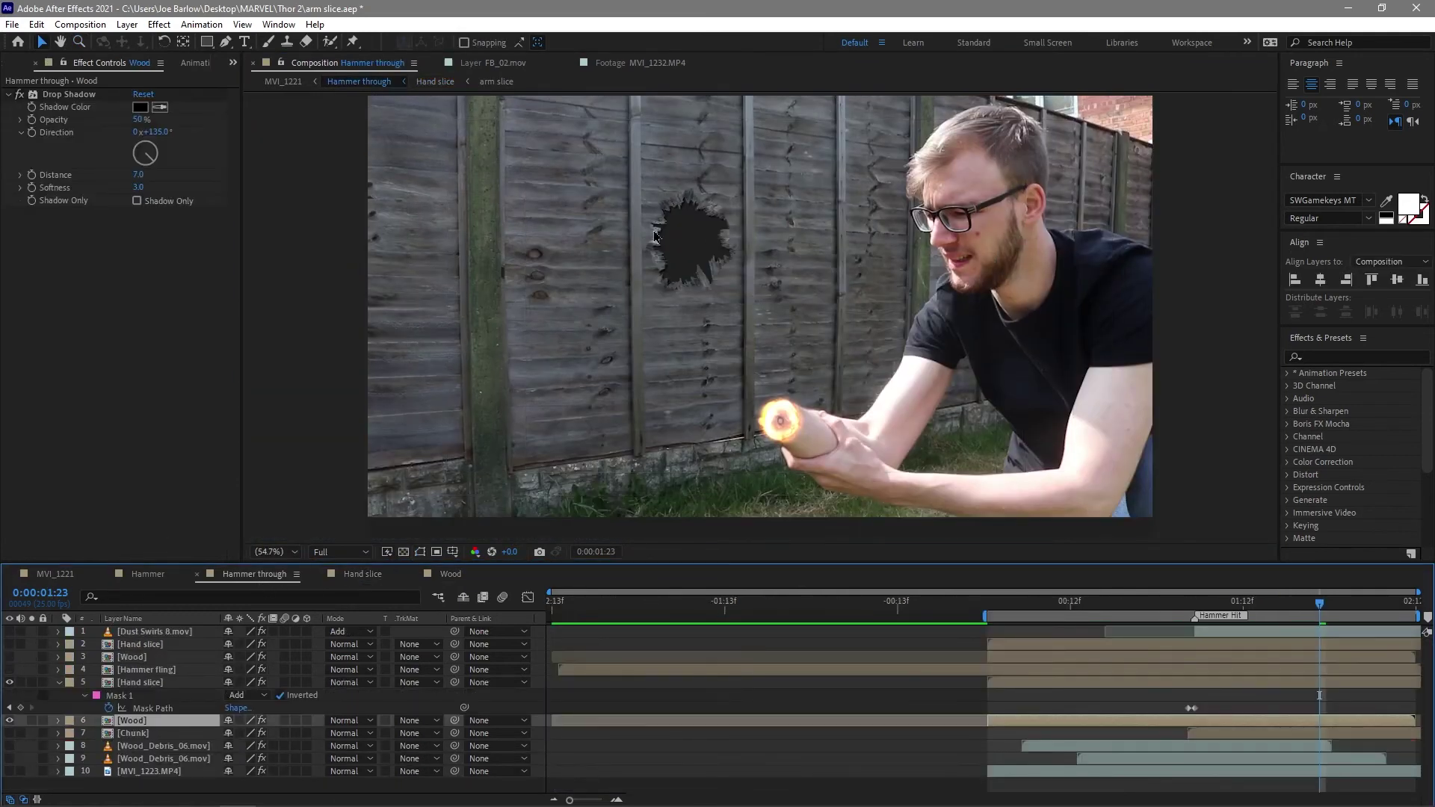
At the Hammer Hit marker, 0:00:01:05, make the Chunk layer visible and collapse its Shatter effect settings
mouse_move(1226, 622)
left_mouse_down()
mouse_move(1181, 624)
mouse_move(1213, 626)
mouse_move(1187, 632)
mouse_move(1208, 641)
left_mouse_up()
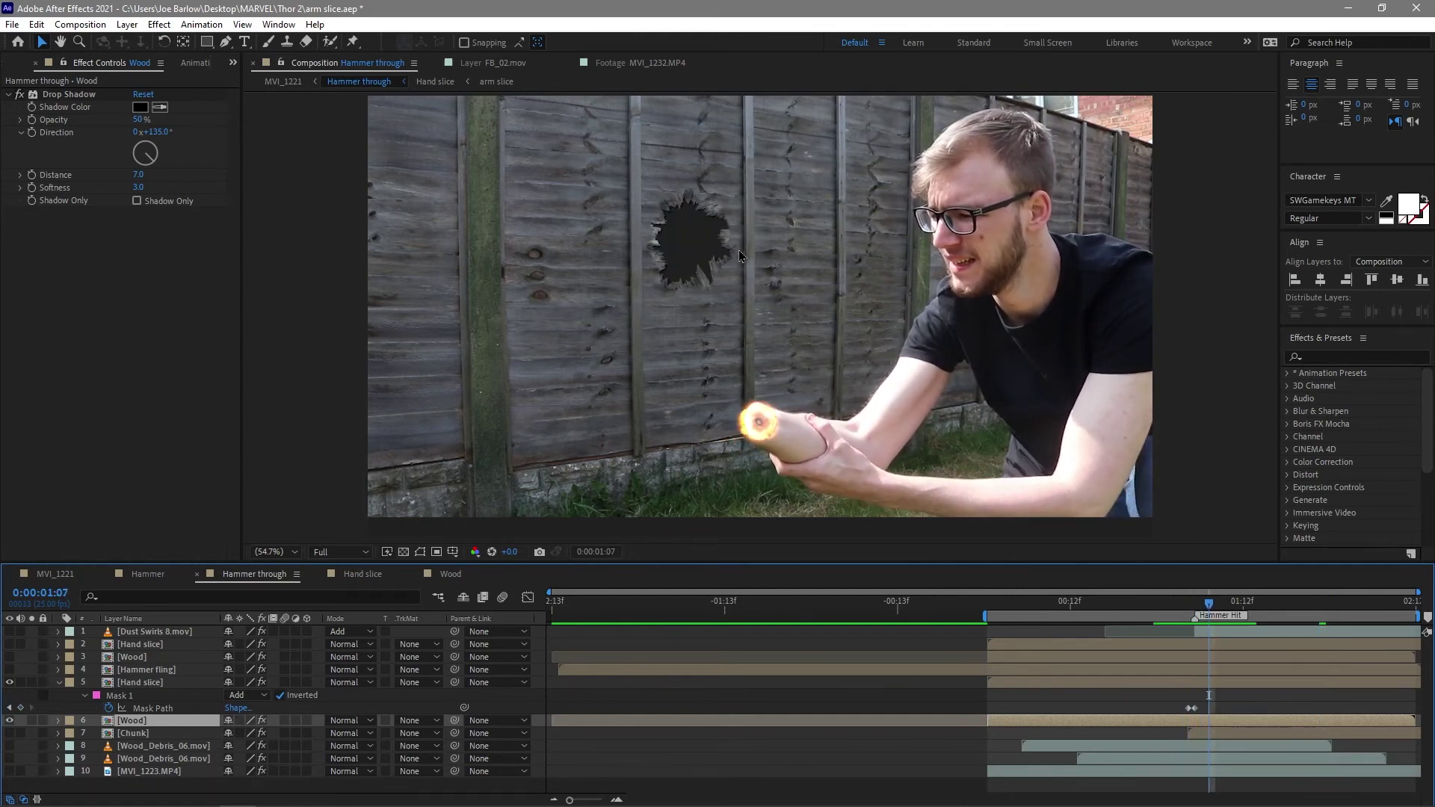
key("ctrl+Down")
key("j")
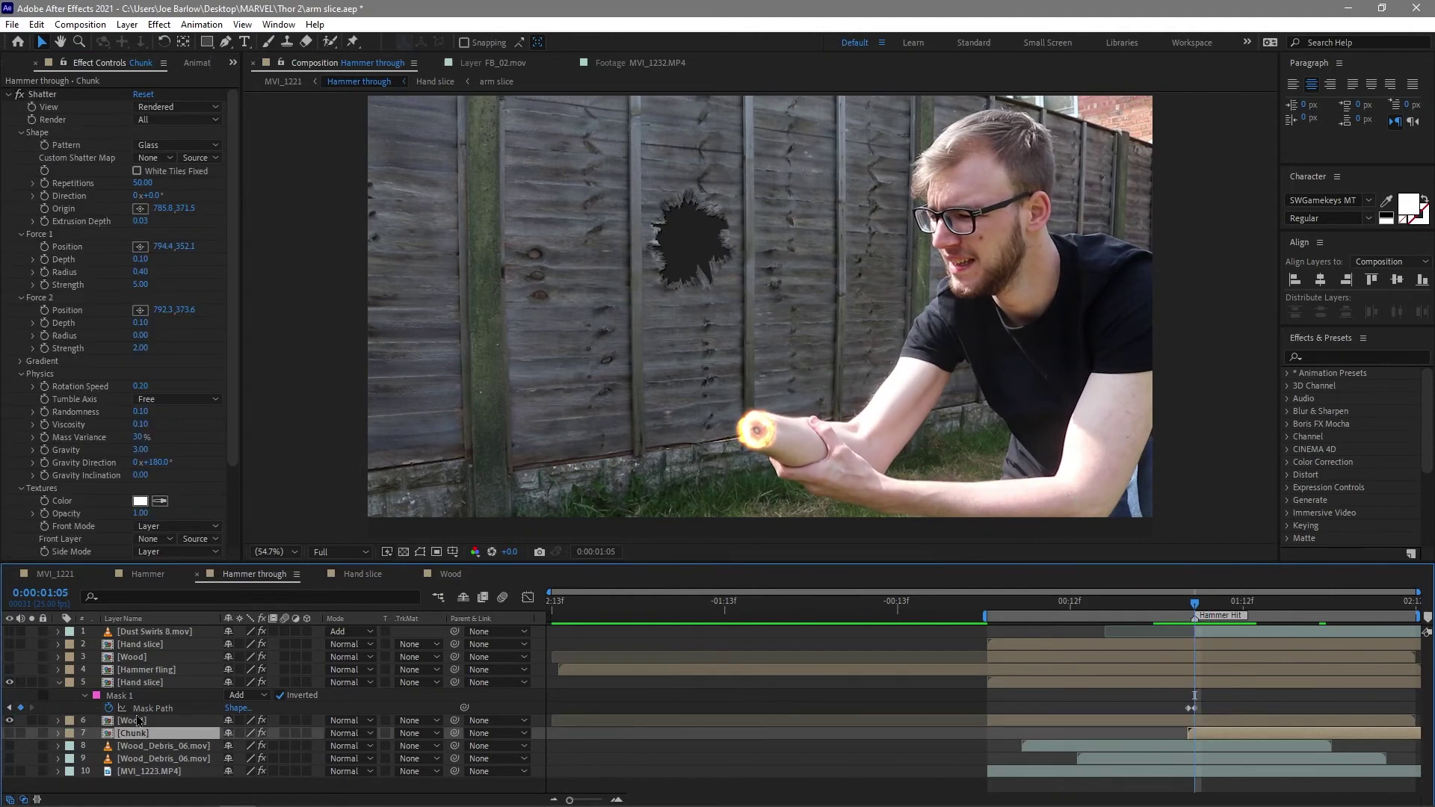
left_click(9, 734)
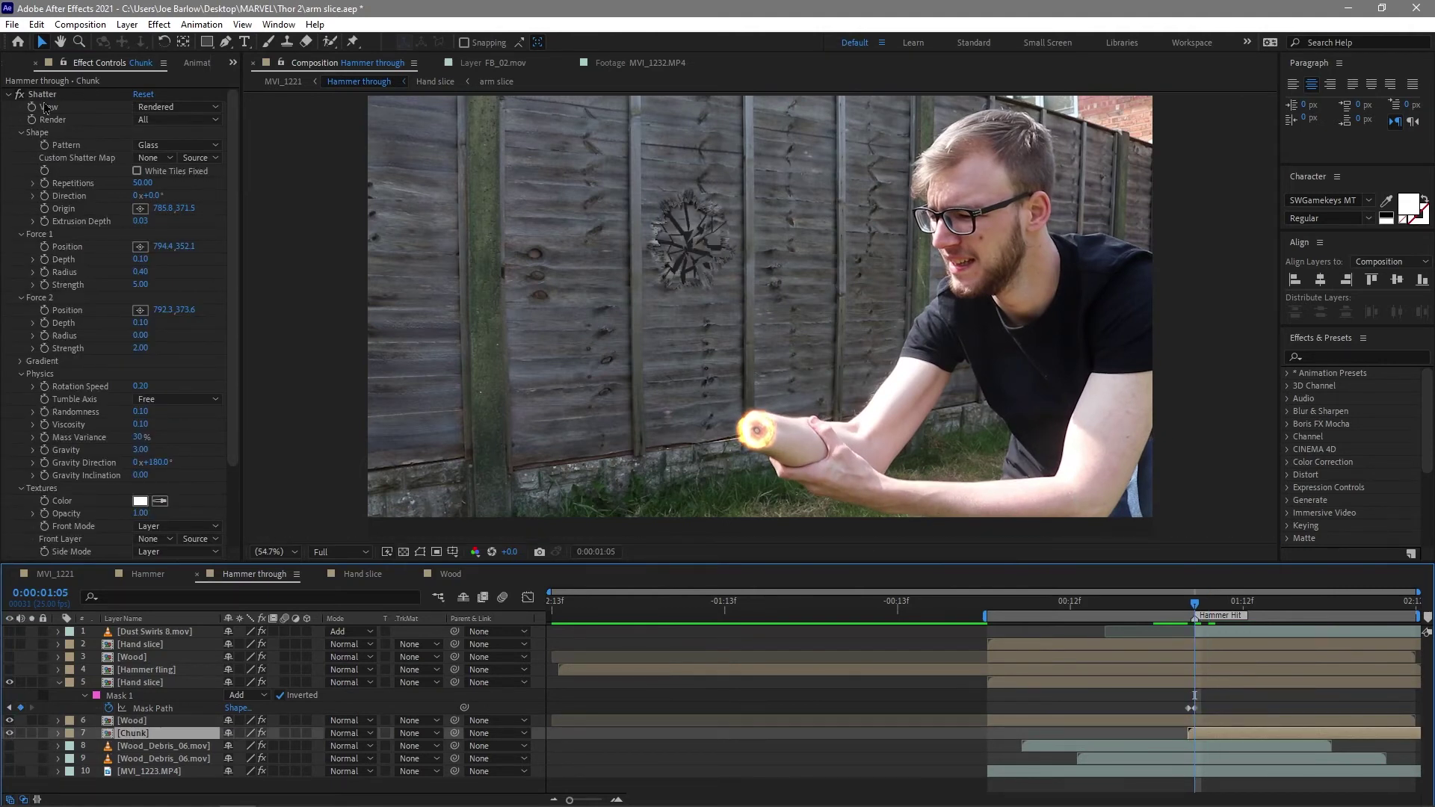
left_click(8, 95)
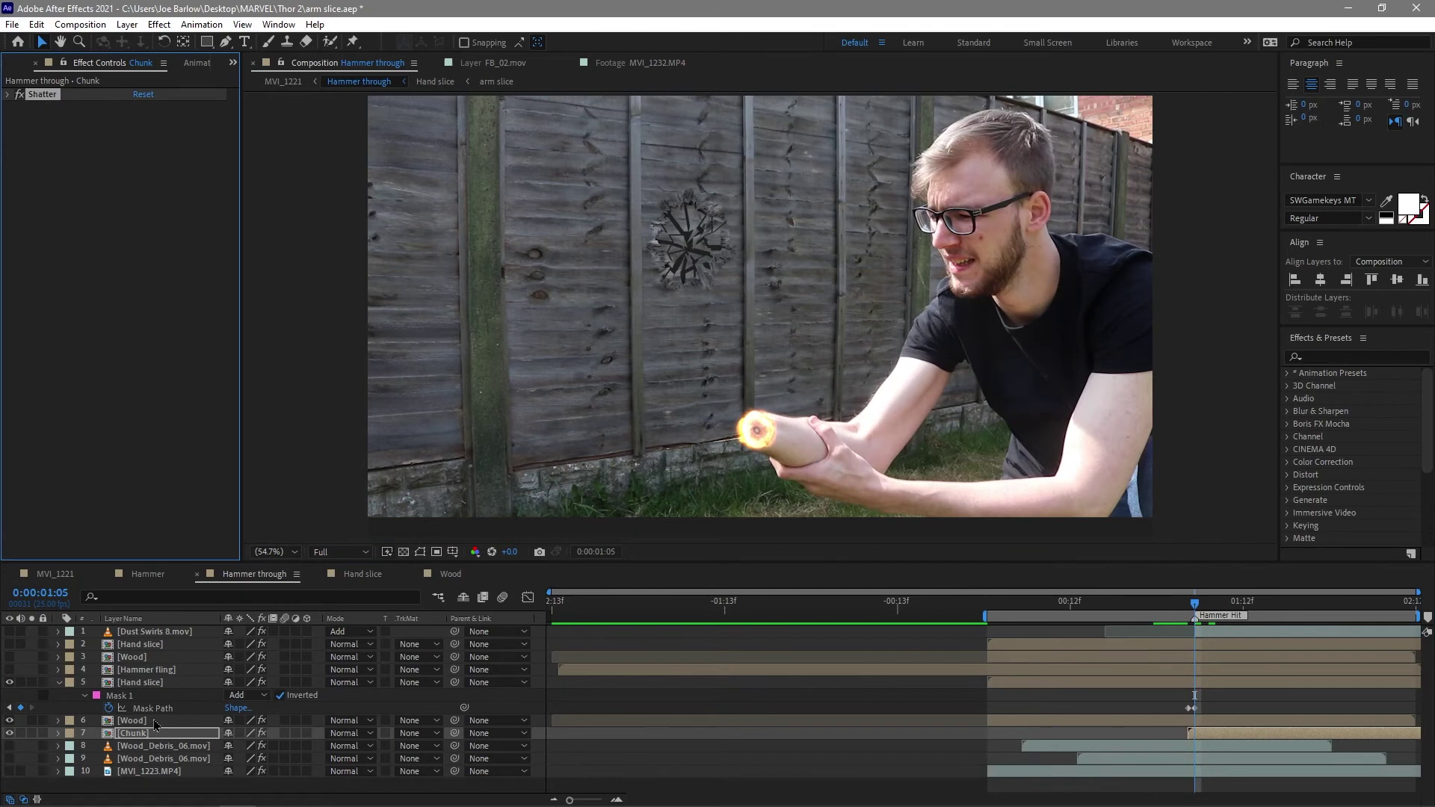
Preview the Chunk layer shattering out of the fence, starting just before the hammer hit
mouse_move(1194, 602)
left_mouse_down()
mouse_move(1220, 610)
mouse_move(1174, 615)
left_mouse_up()
key("space")
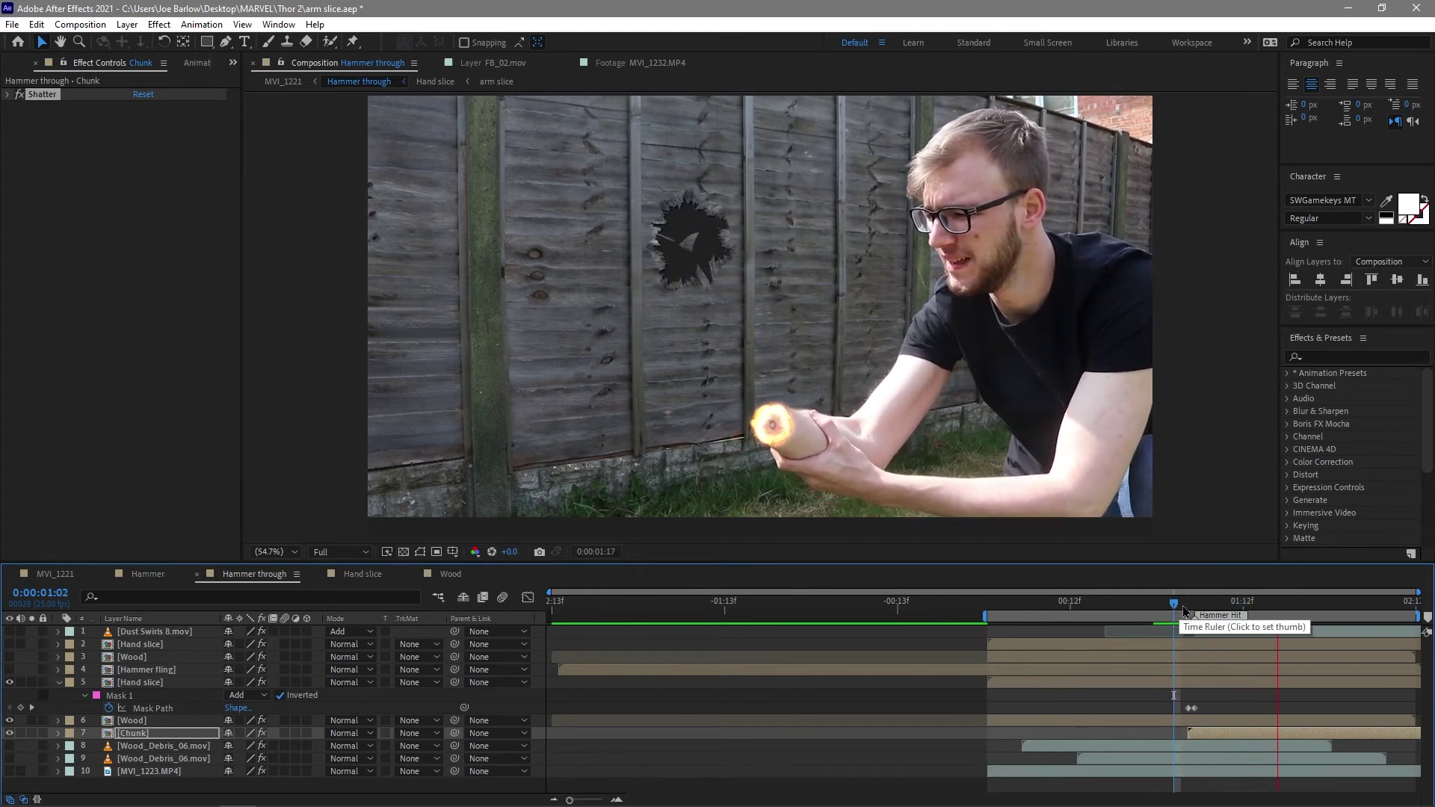
left_click_drag(1173, 603, 1167, 603)
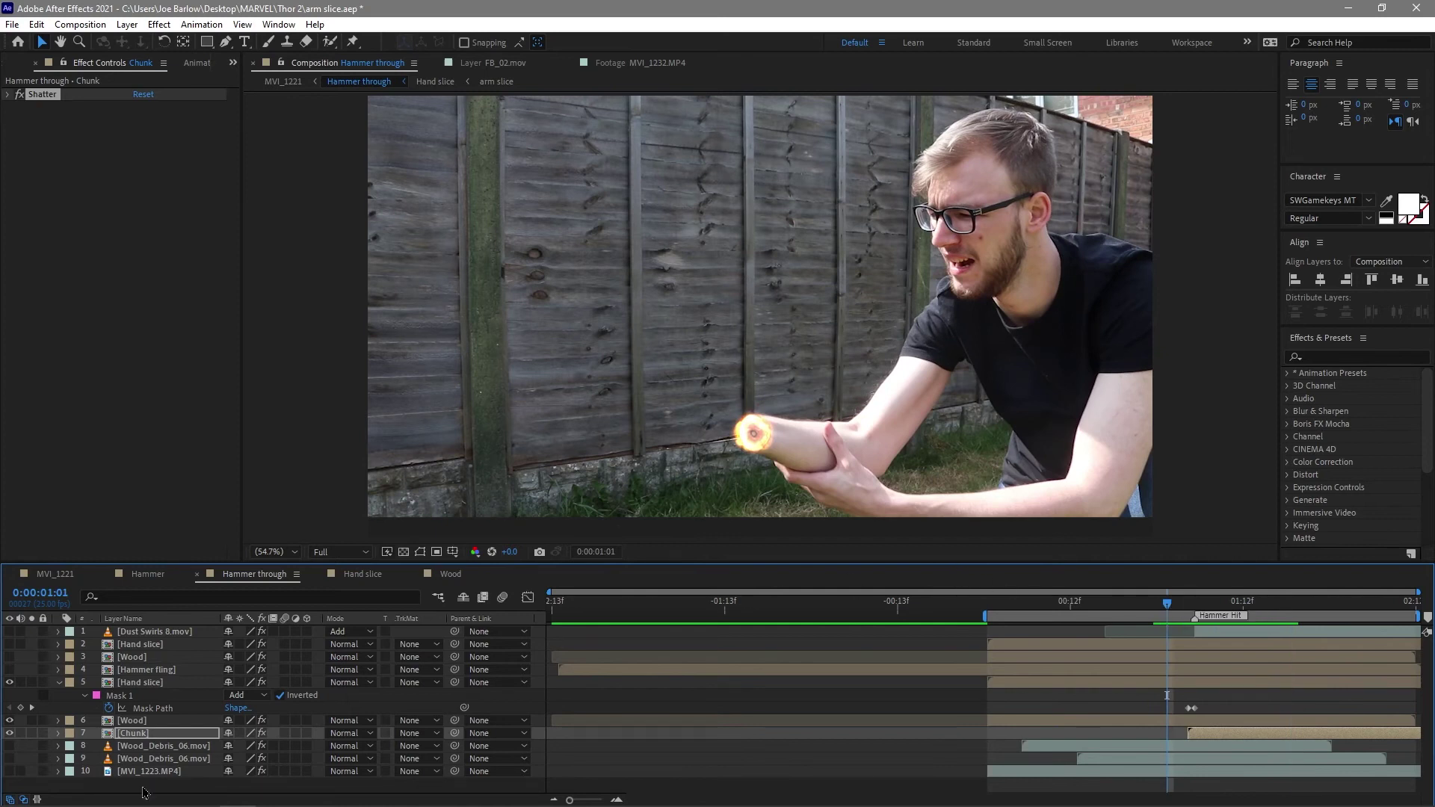
Make both Wood_Debris_06.mov layers visible
left_click(151, 747)
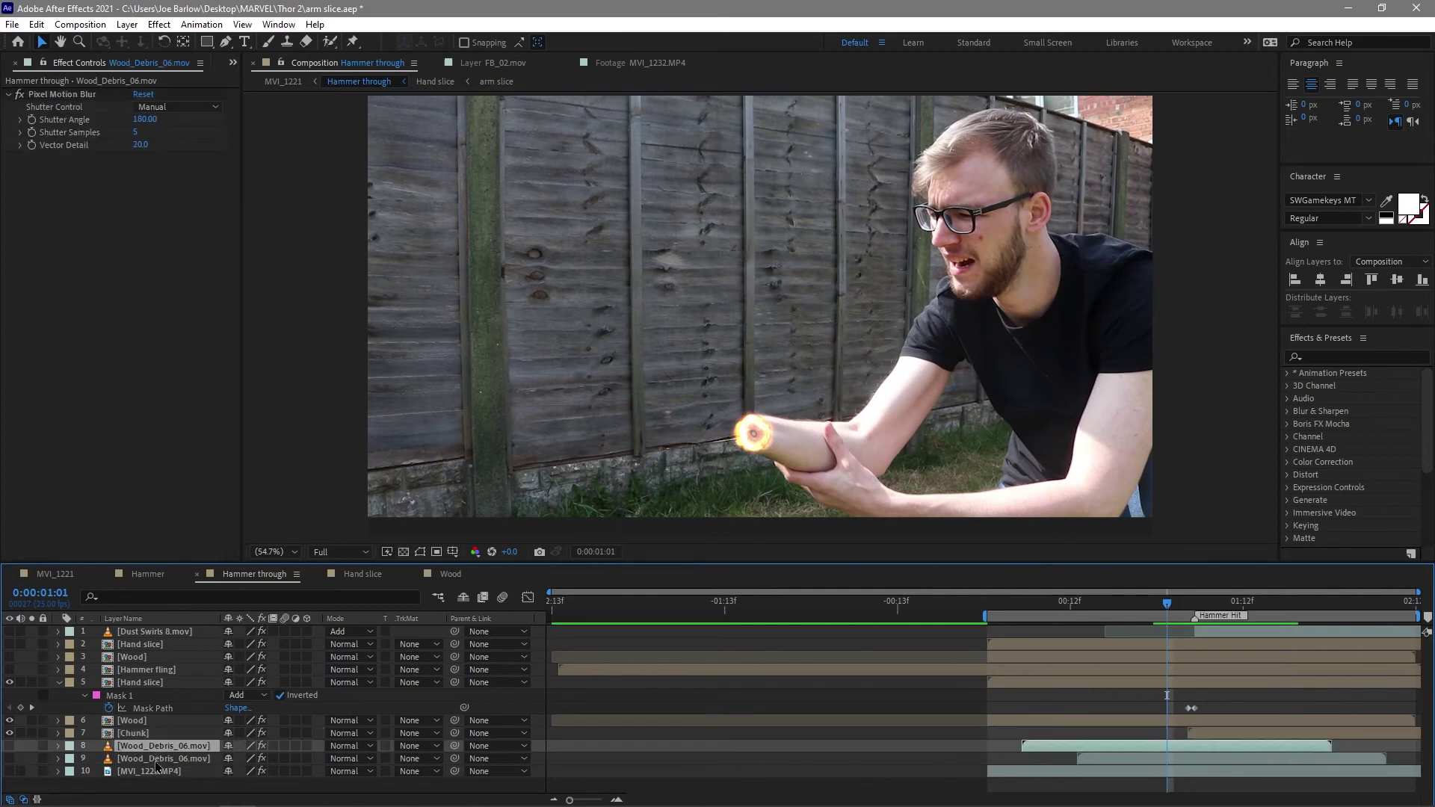
left_click(156, 760)
left_click_drag(10, 758, 9, 734)
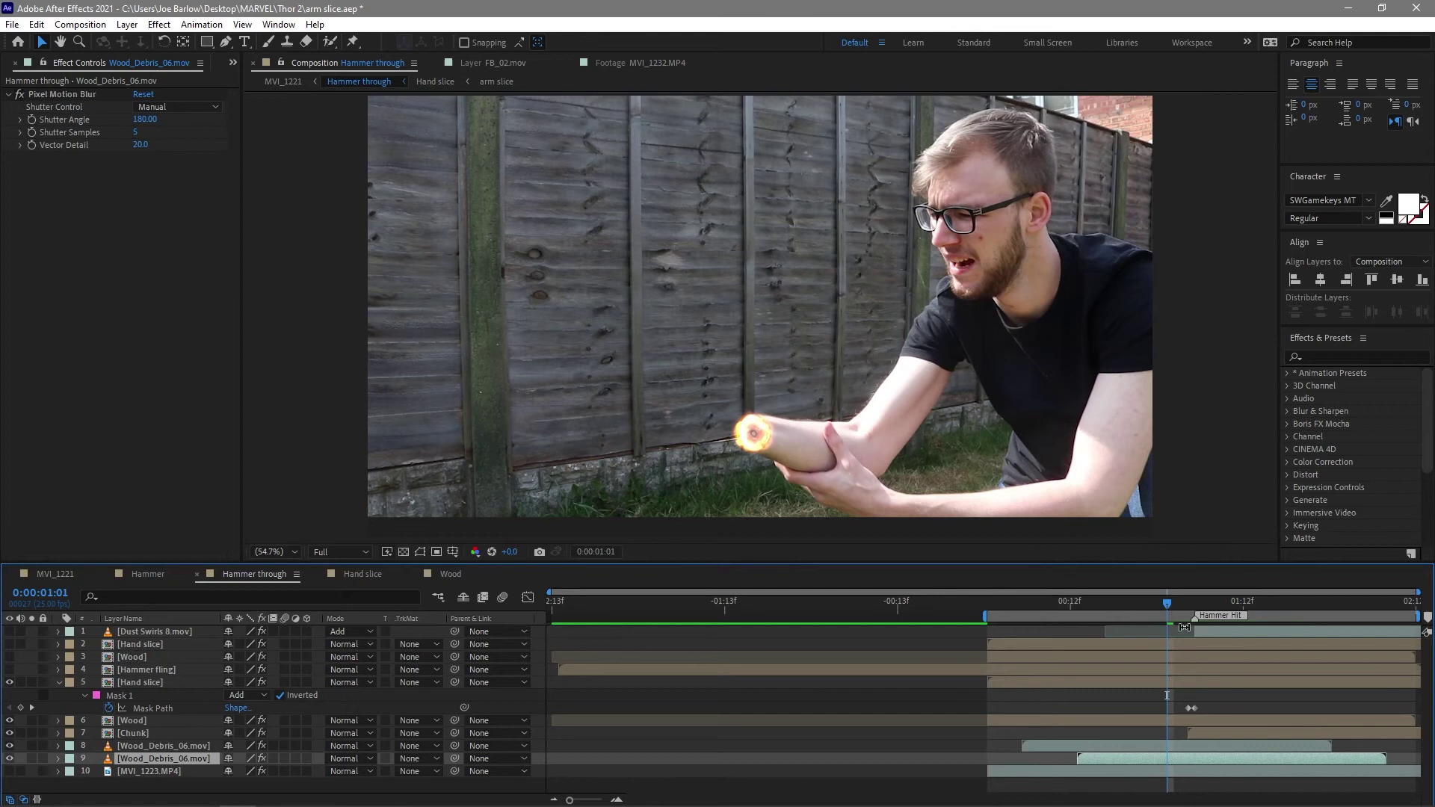
Examine the wood debris and shattered pieces inside the fence hole close up at 0:00:01:06 and 0:00:01:08, ending with the whole frame in view
left_click_drag(1170, 612, 1203, 610)
key("z")
left_click(715, 261)
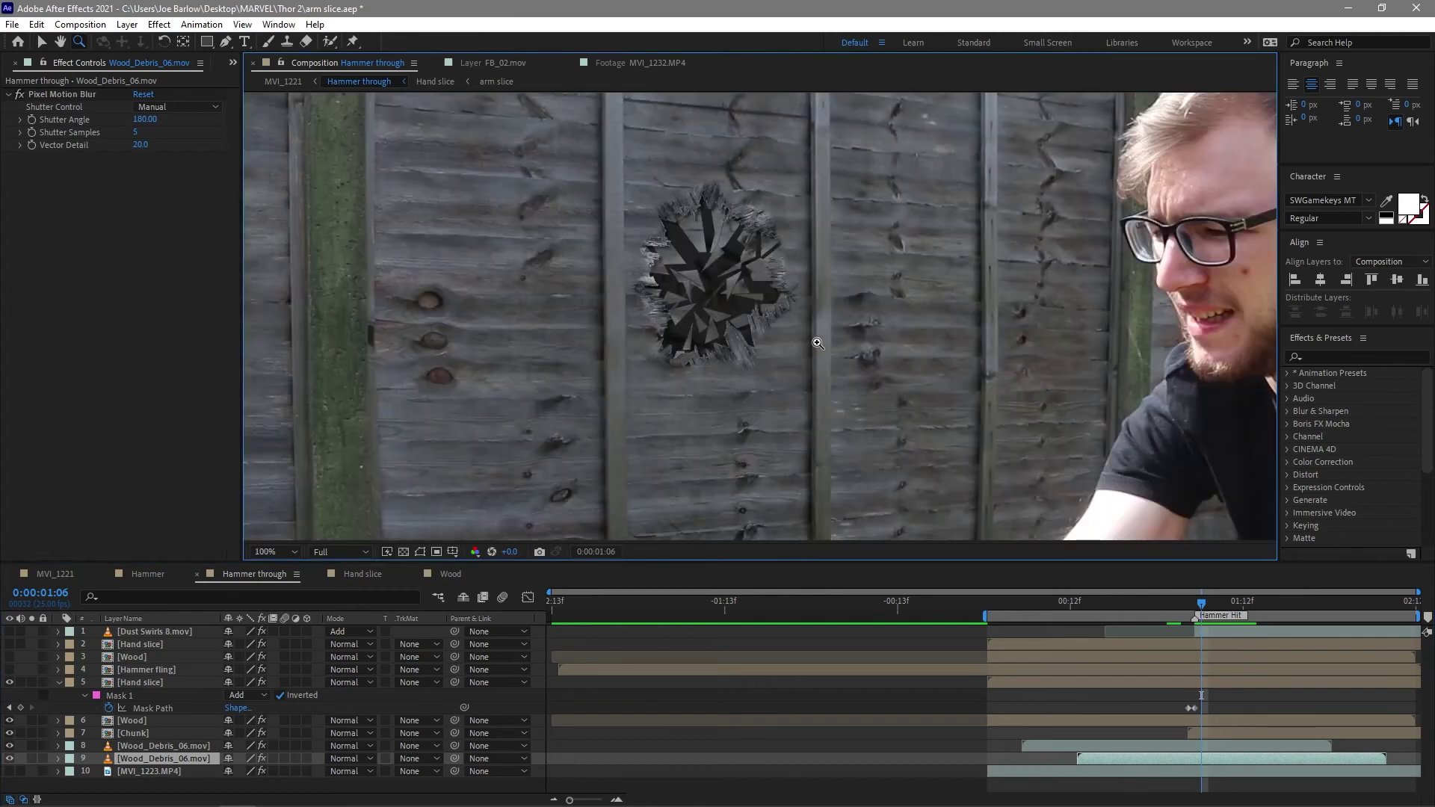
left_click(736, 294)
key("v")
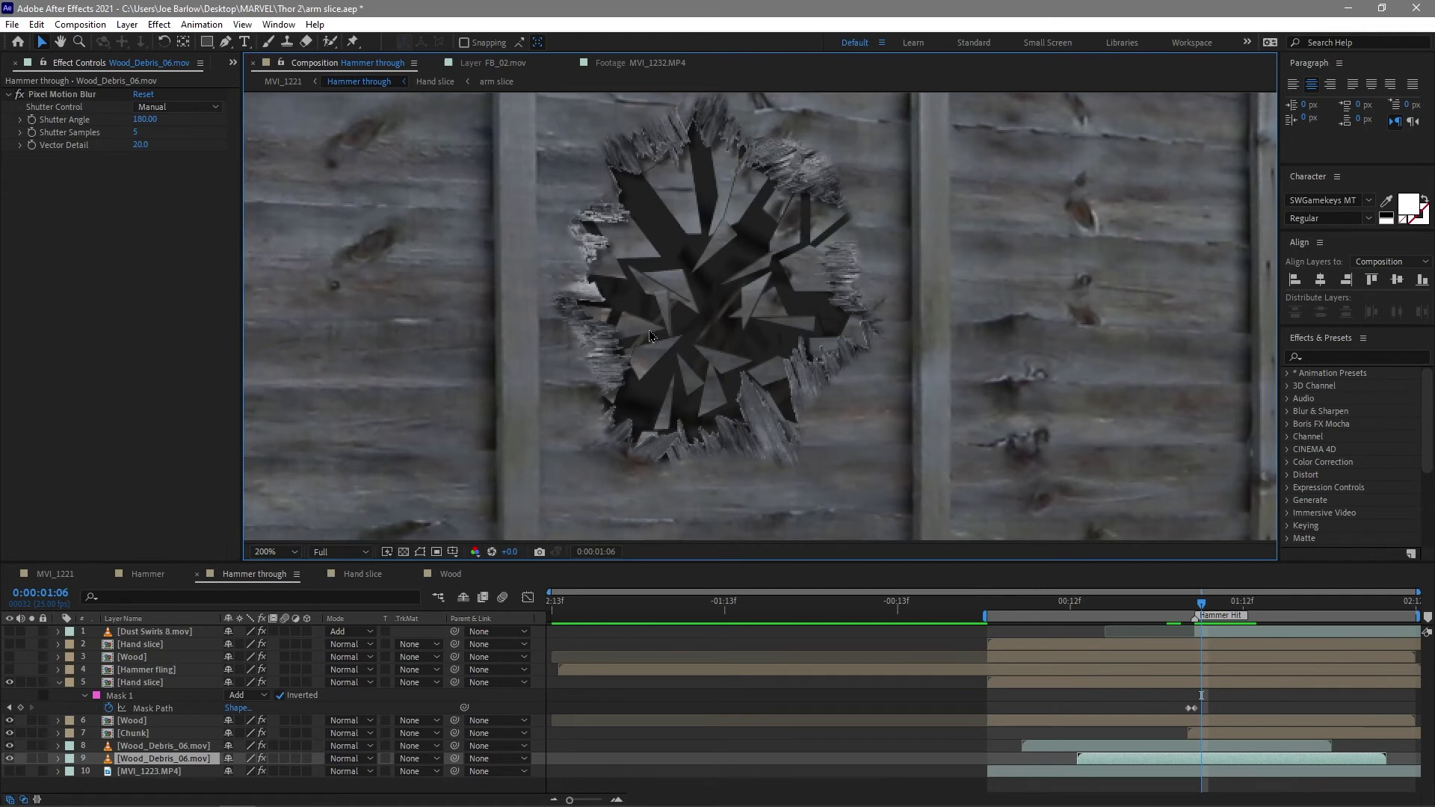
left_click_drag(1201, 611, 1216, 607)
key("shift+slash")
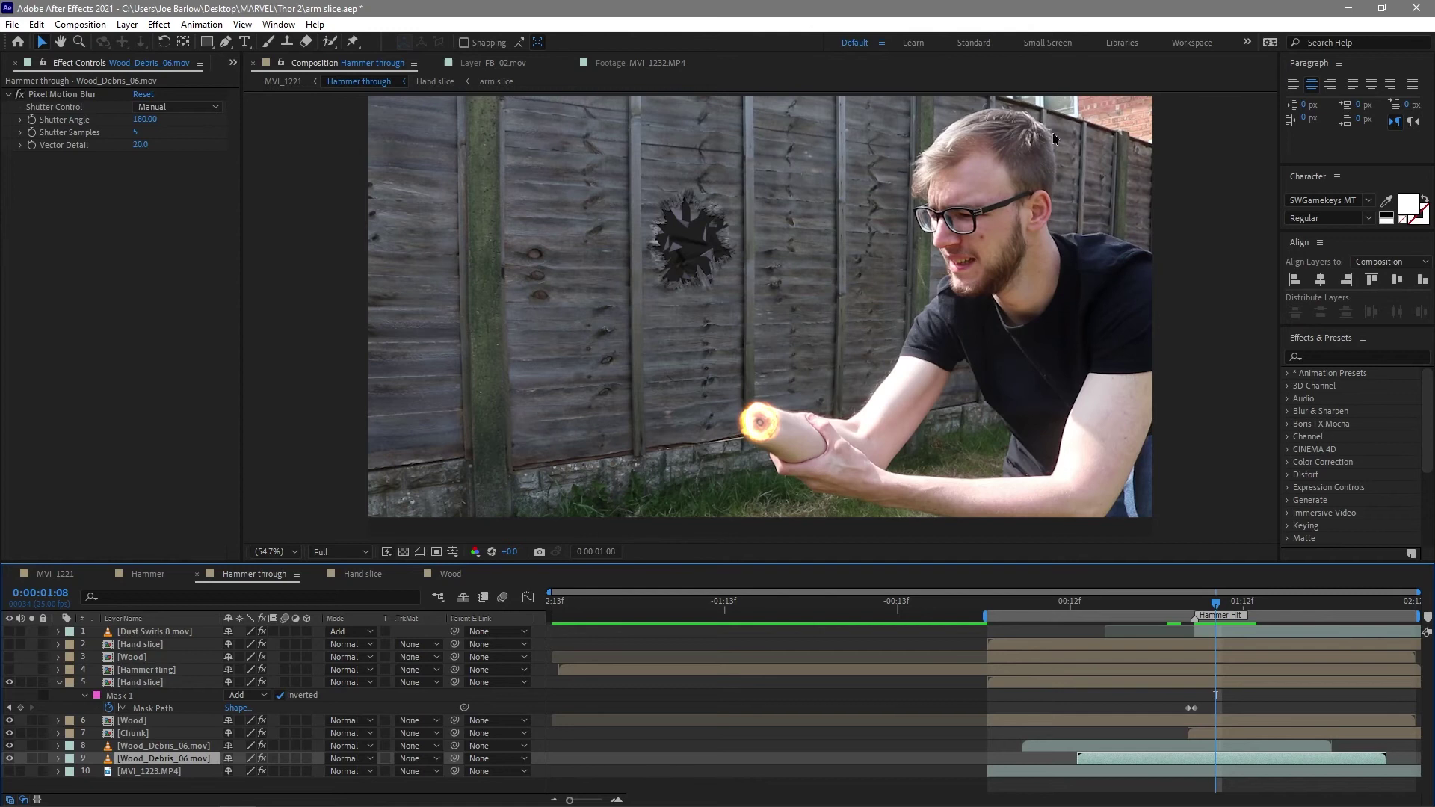
Make the MVI_1223.MP4 background layer visible, check its full footage in the Layer viewer, and return to the Hammer through composition
left_click(147, 771)
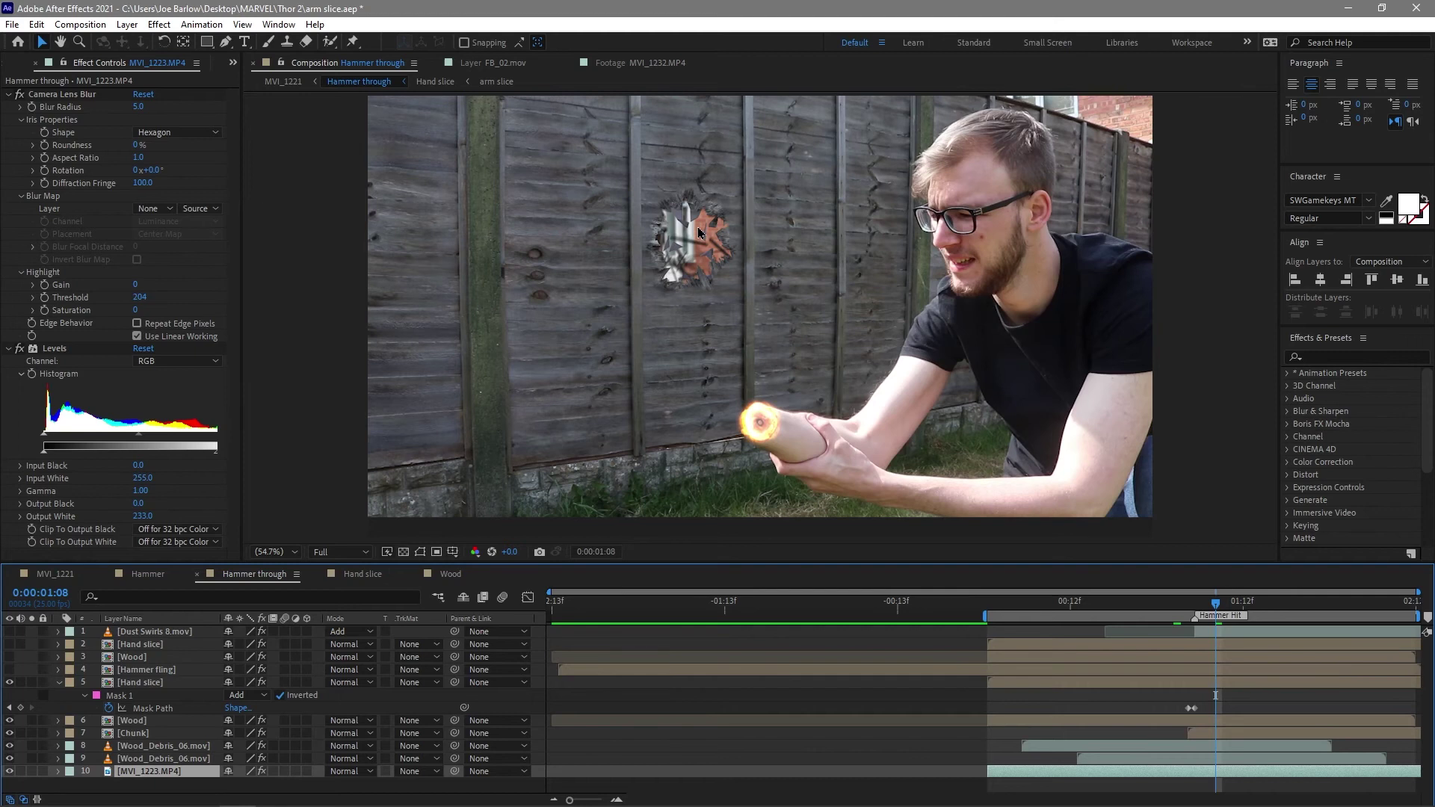
double_click(156, 776)
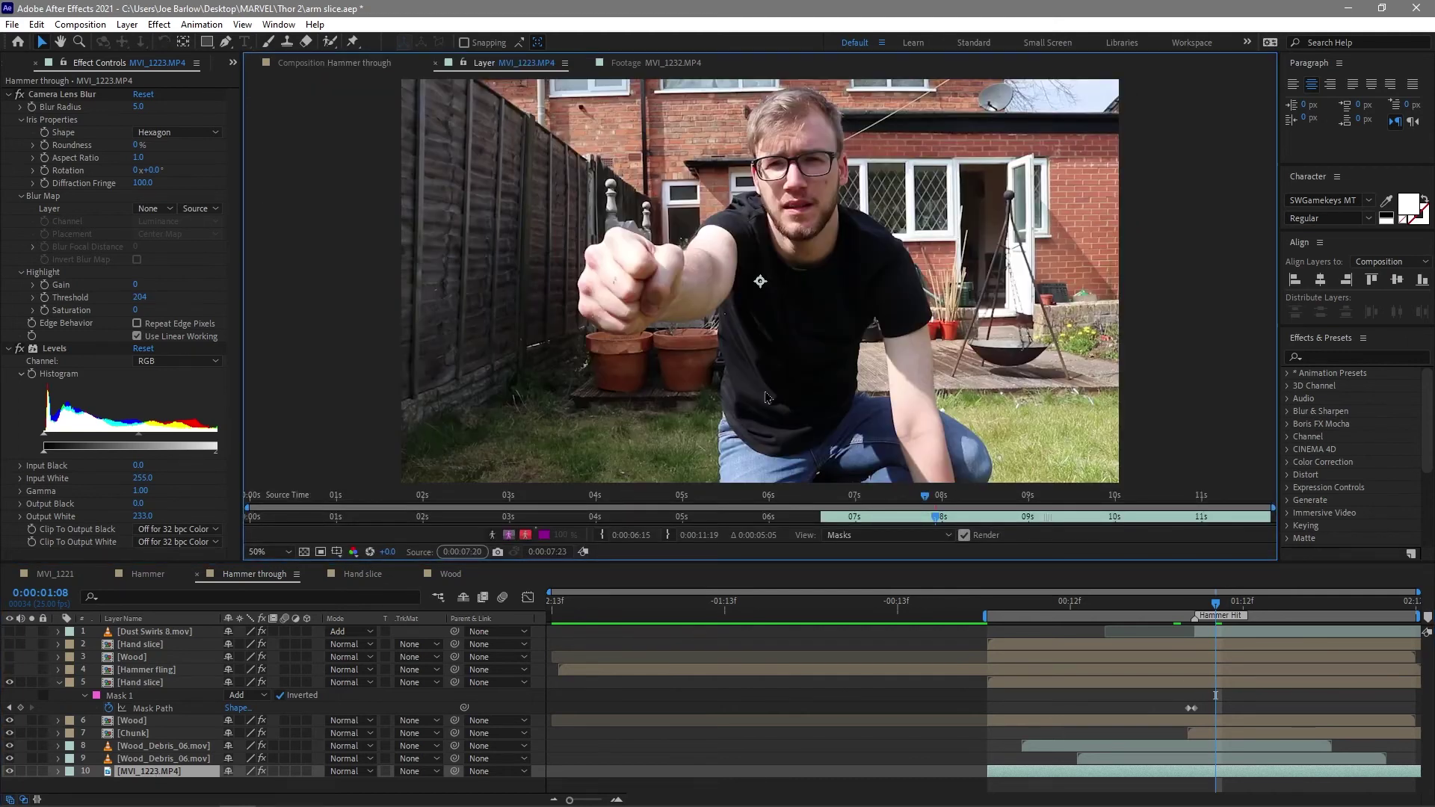
left_click(320, 65)
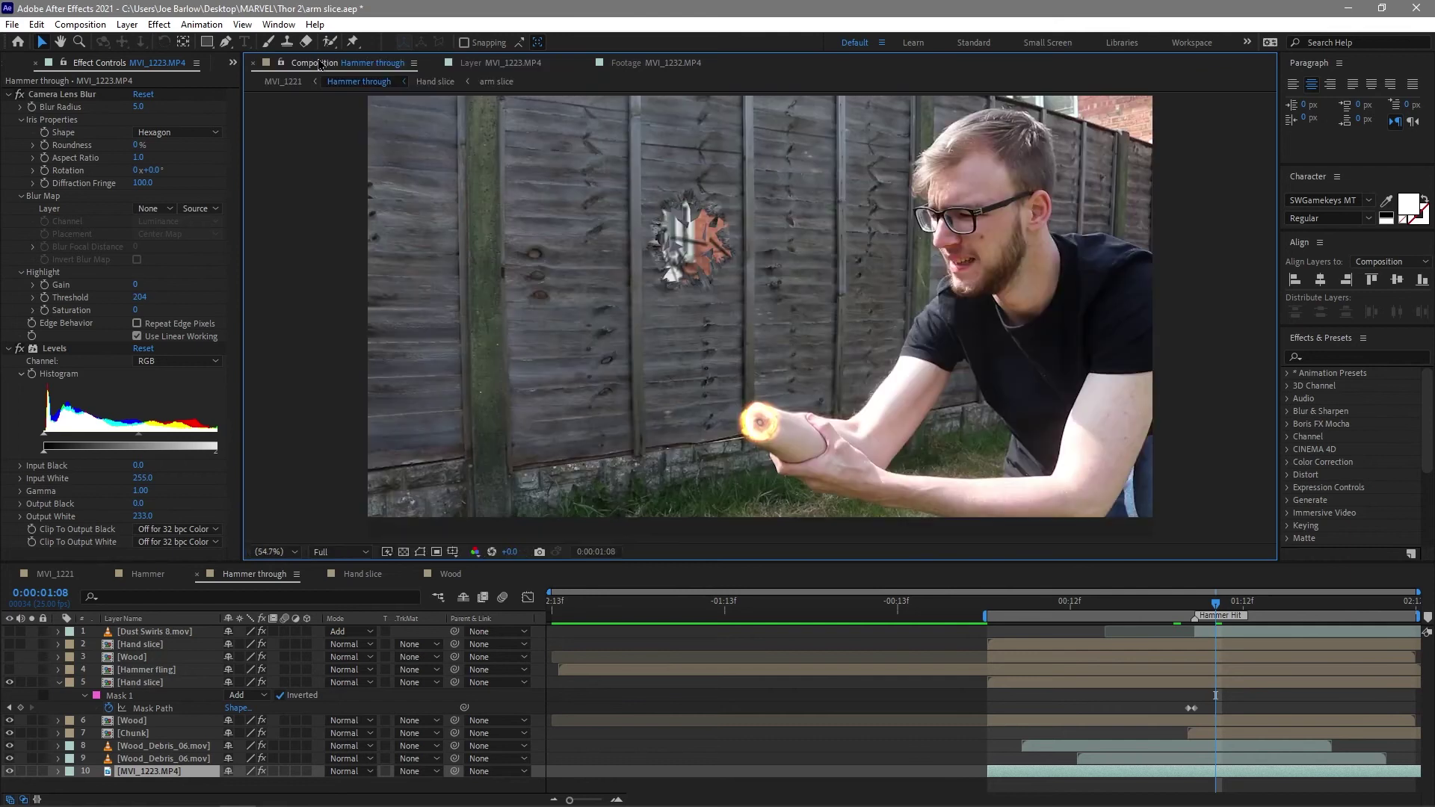
double_click(183, 776)
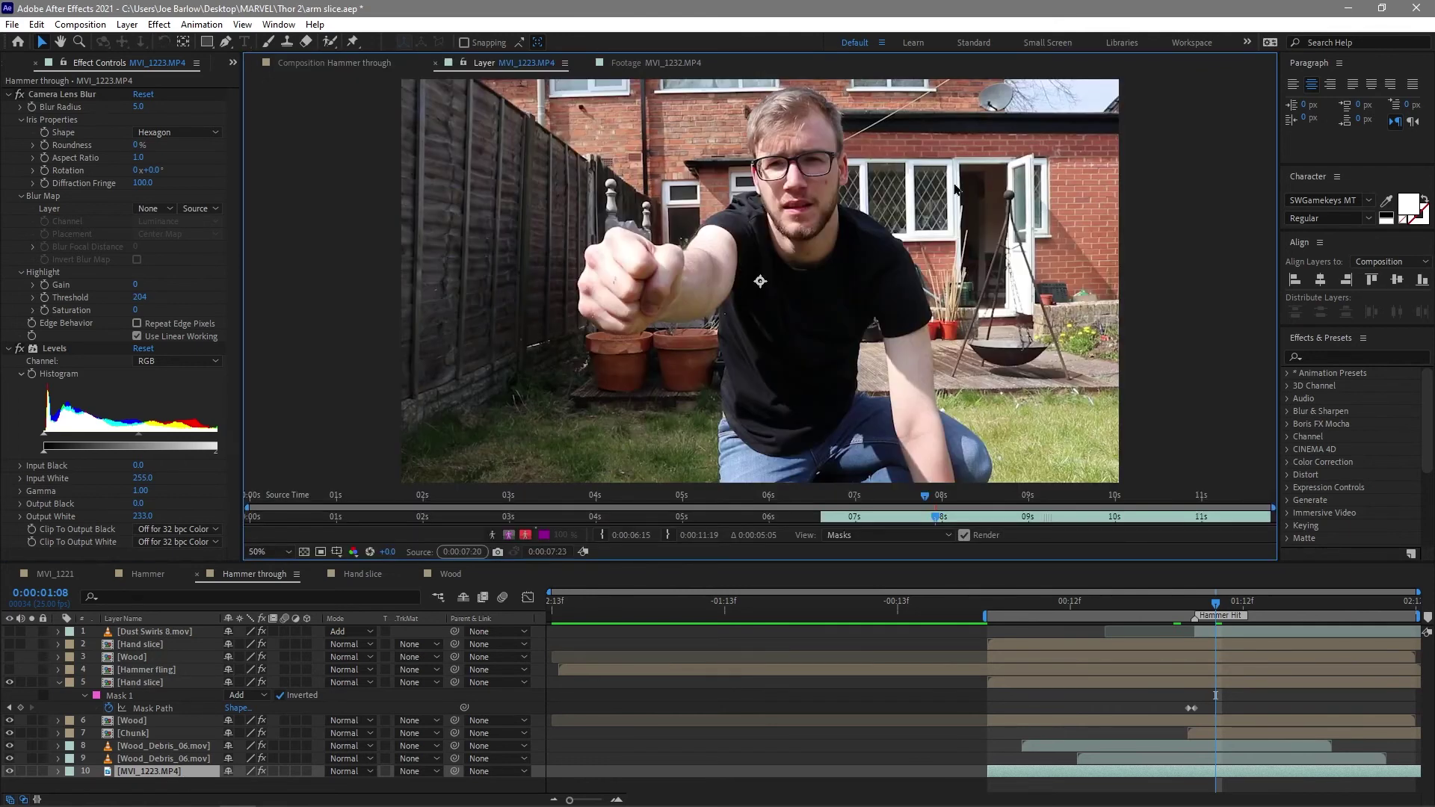
left_click(311, 65)
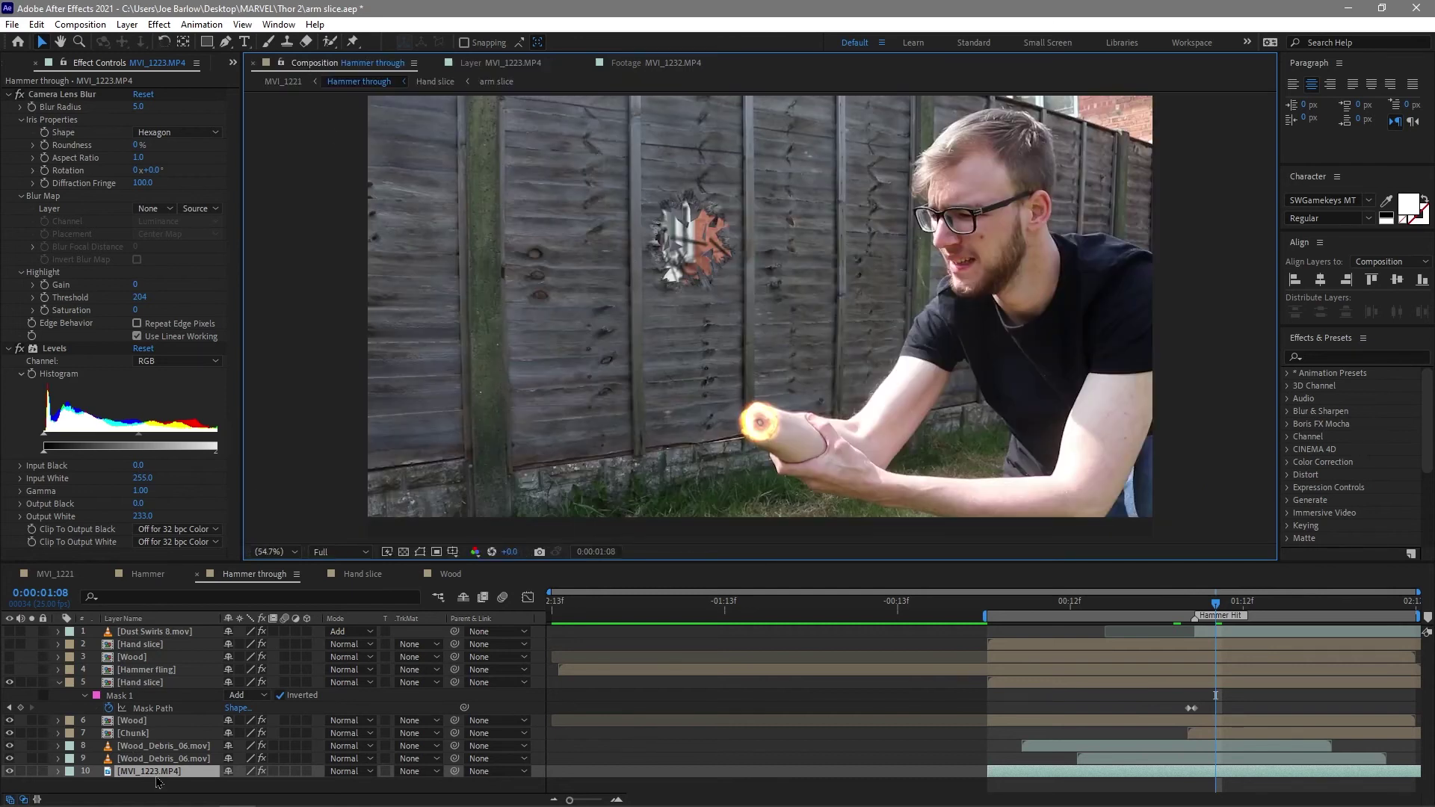
Collapse the Camera Lens Blur and Levels effect settings on the MVI_1223.MP4 layer
left_click(38, 95)
key("ctrl+a")
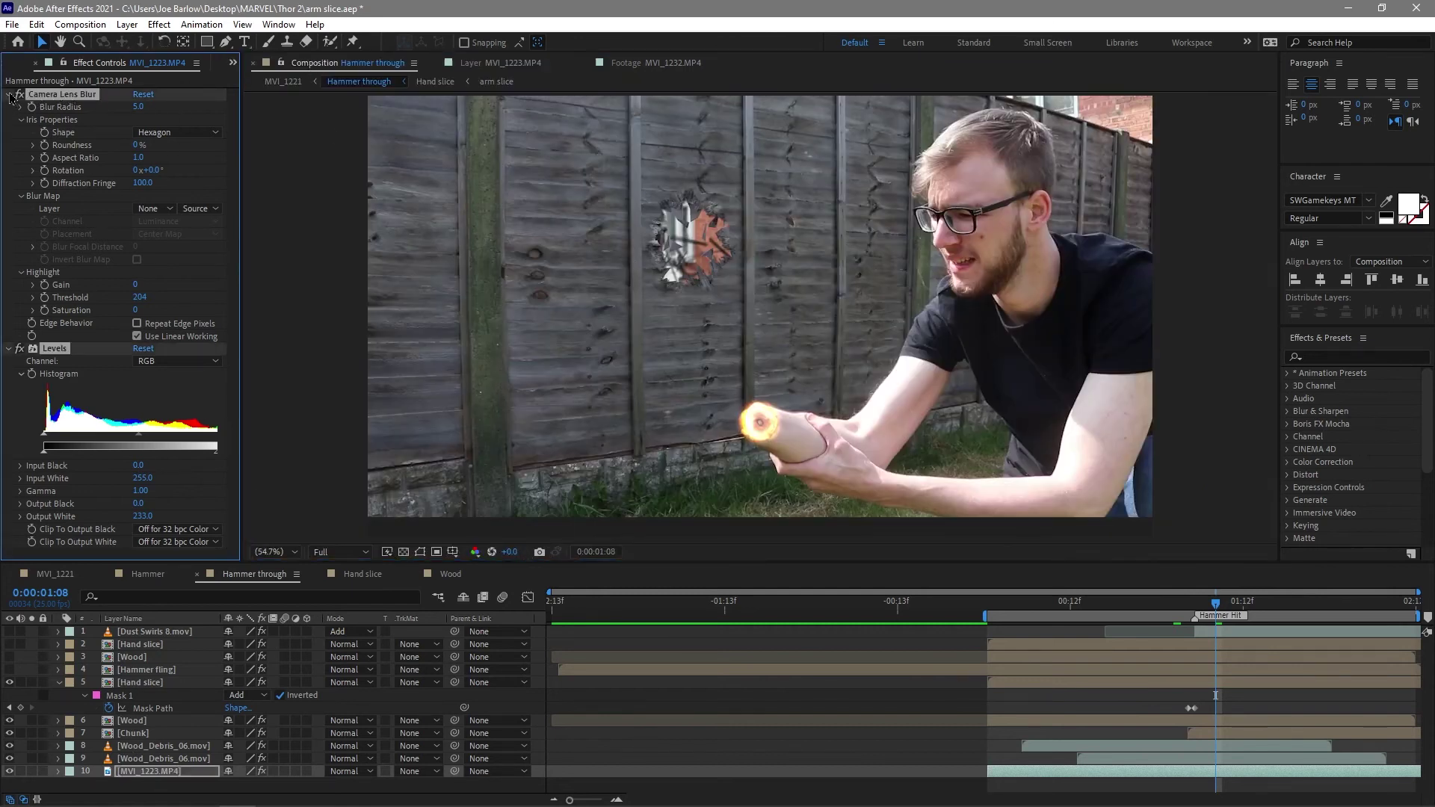
left_click(12, 96)
left_click(82, 475)
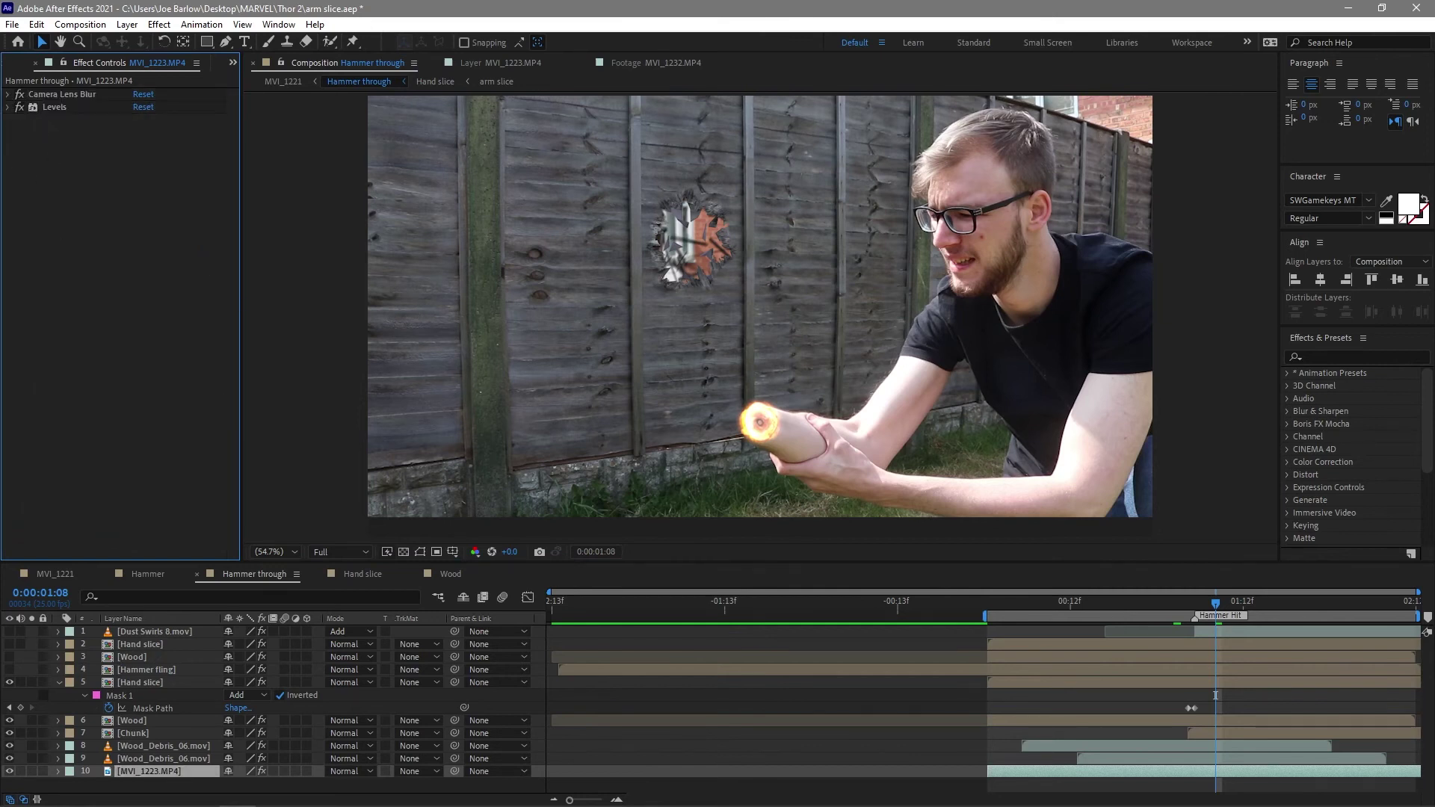
Compare the background seen through the hole with Camera Lens Blur and Levels switched off and on
left_click_drag(19, 94, 20, 118)
left_click(19, 107)
left_click(20, 95)
left_click(31, 98)
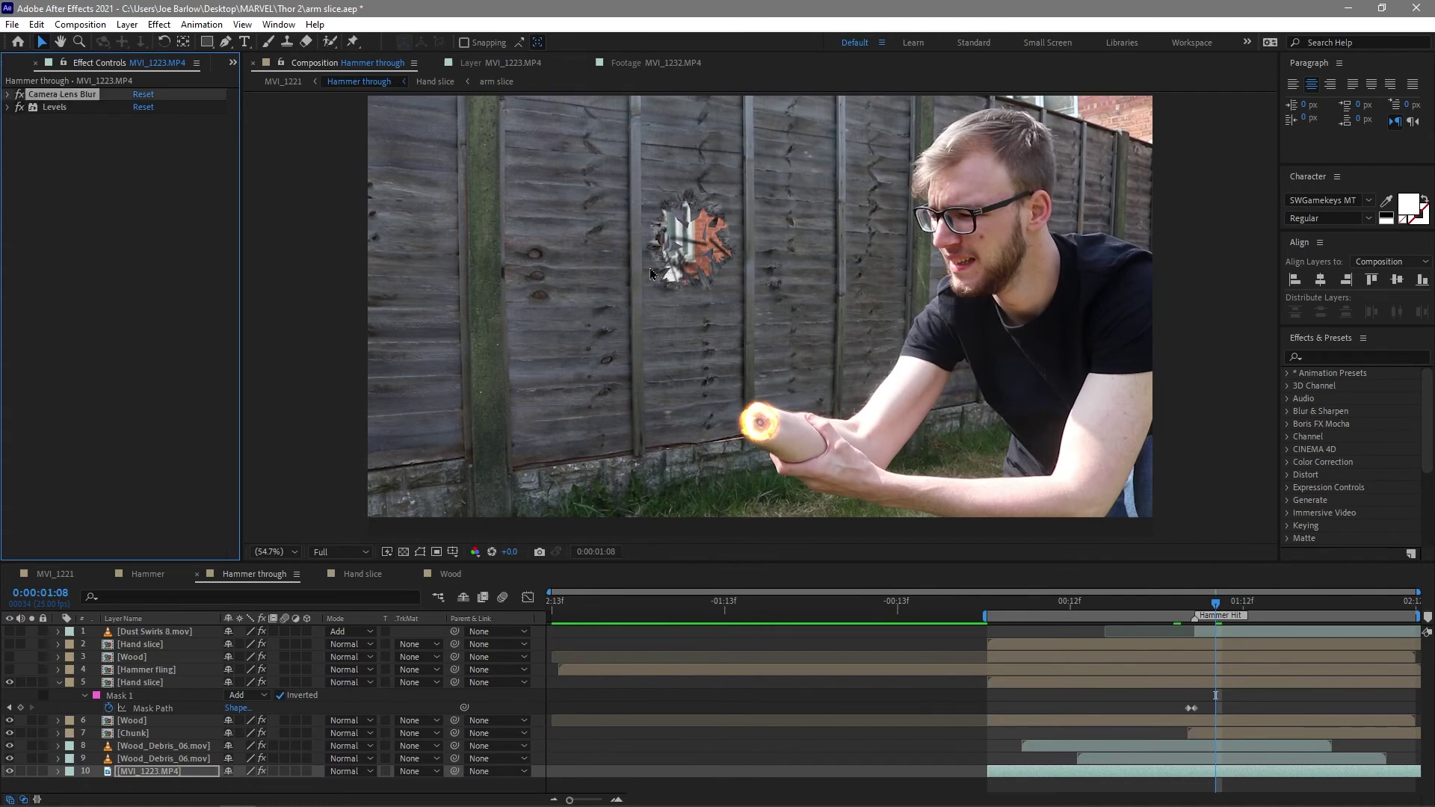
Preview the fence breaking open onto the background footage, stopping at 0:00:00:22
left_click_drag(1168, 611, 1308, 687)
left_click(1171, 613)
key("space")
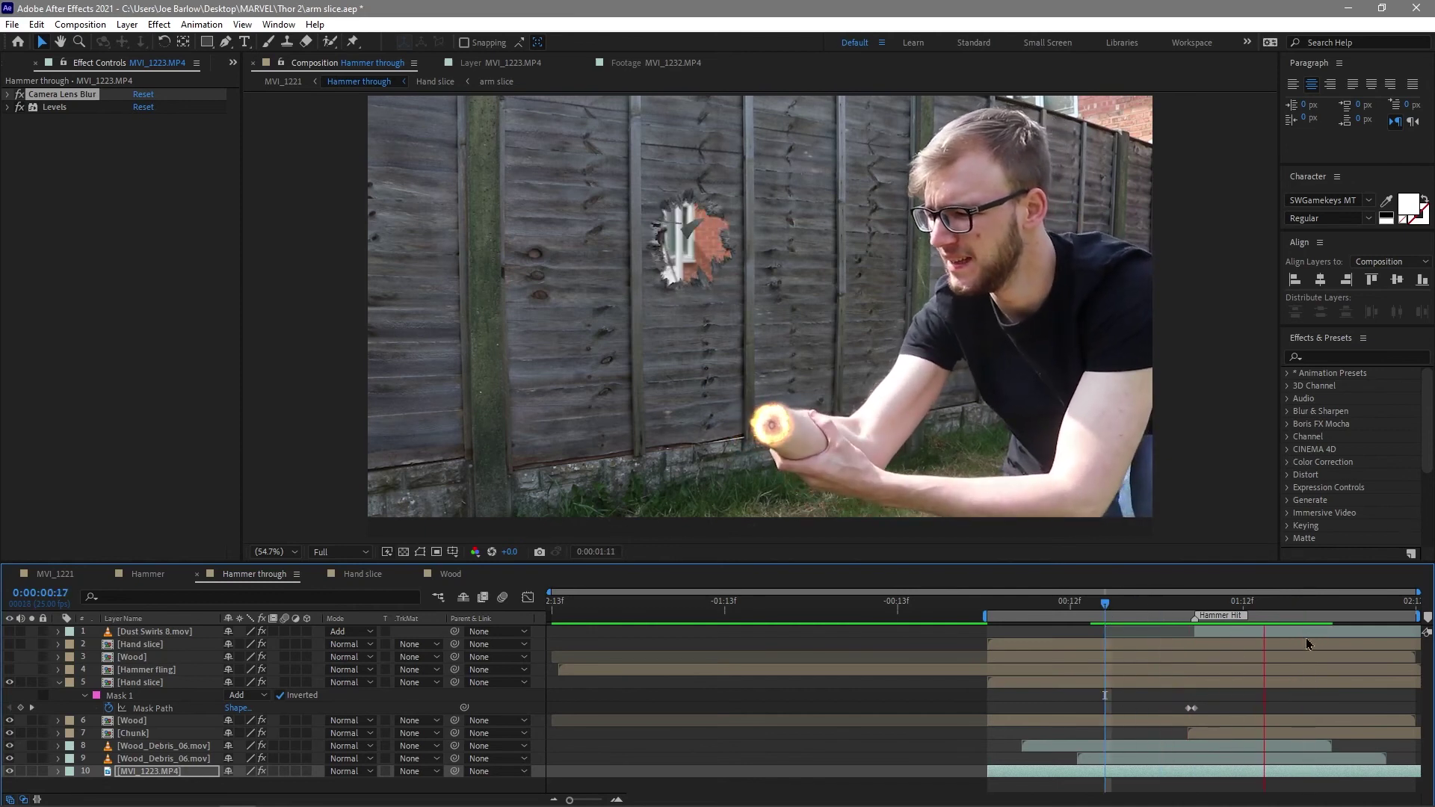
key("space")
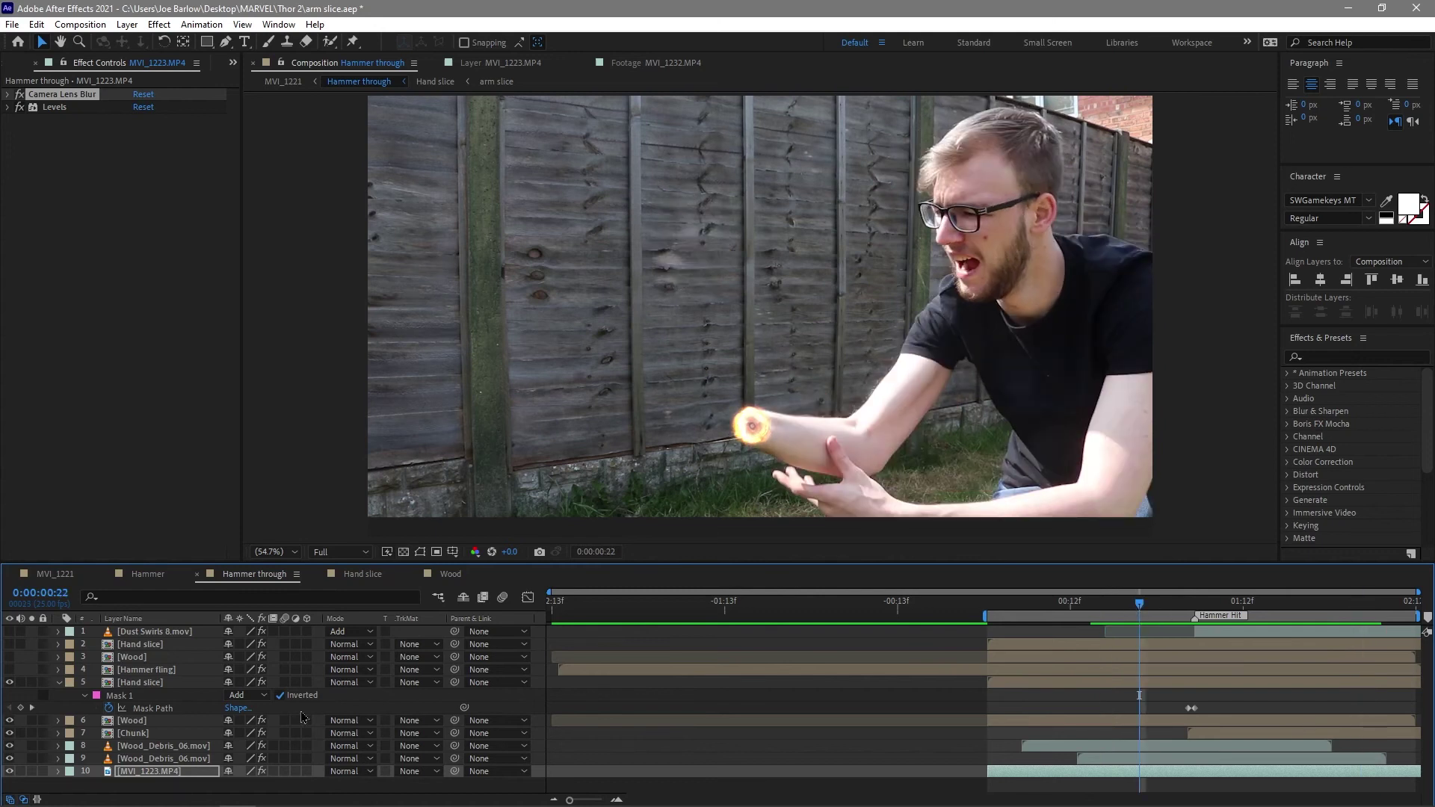
Make the Hammer fling layer visible and preview the hammer flying through the fence, stopping at 0:00:01:08
left_click(146, 670)
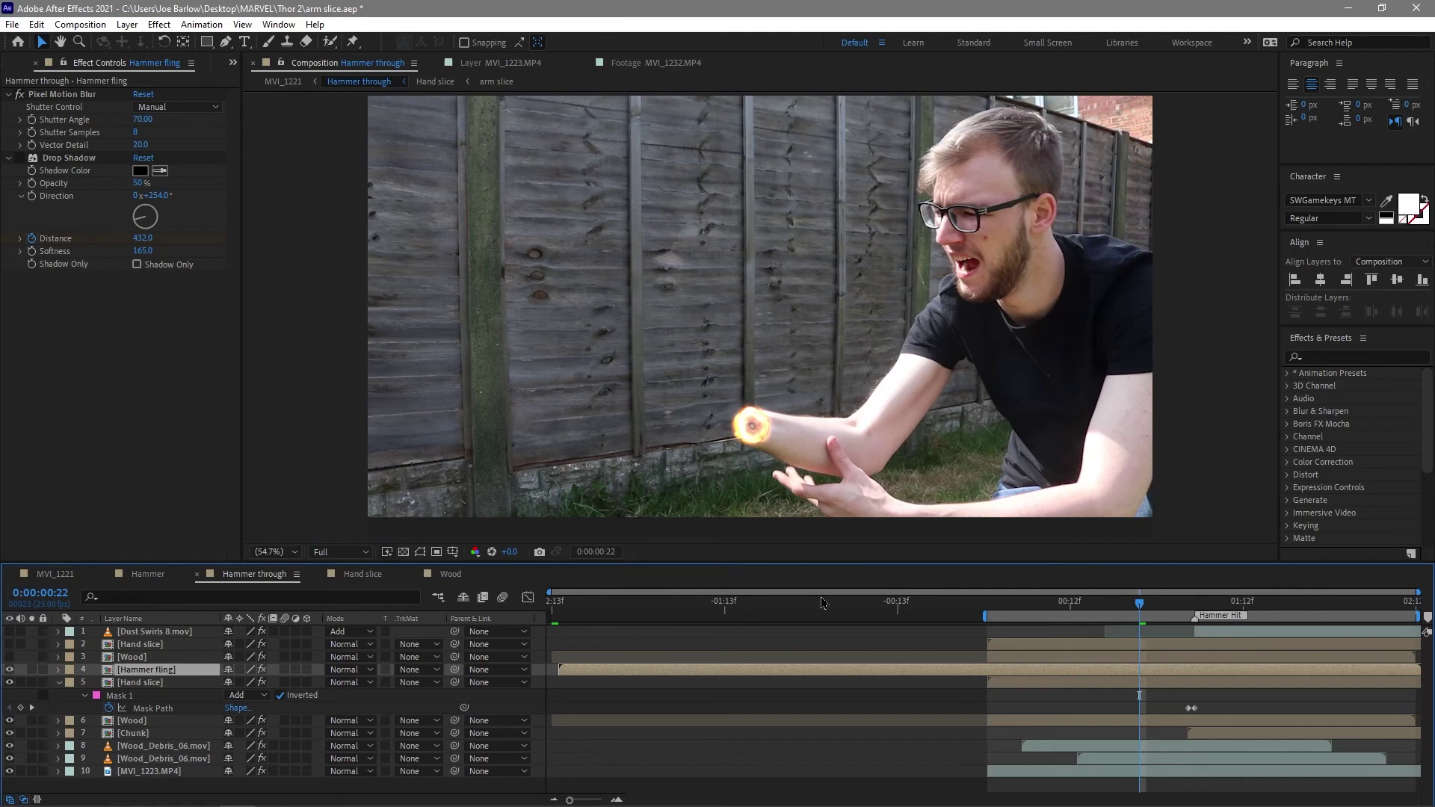
left_click(1148, 607)
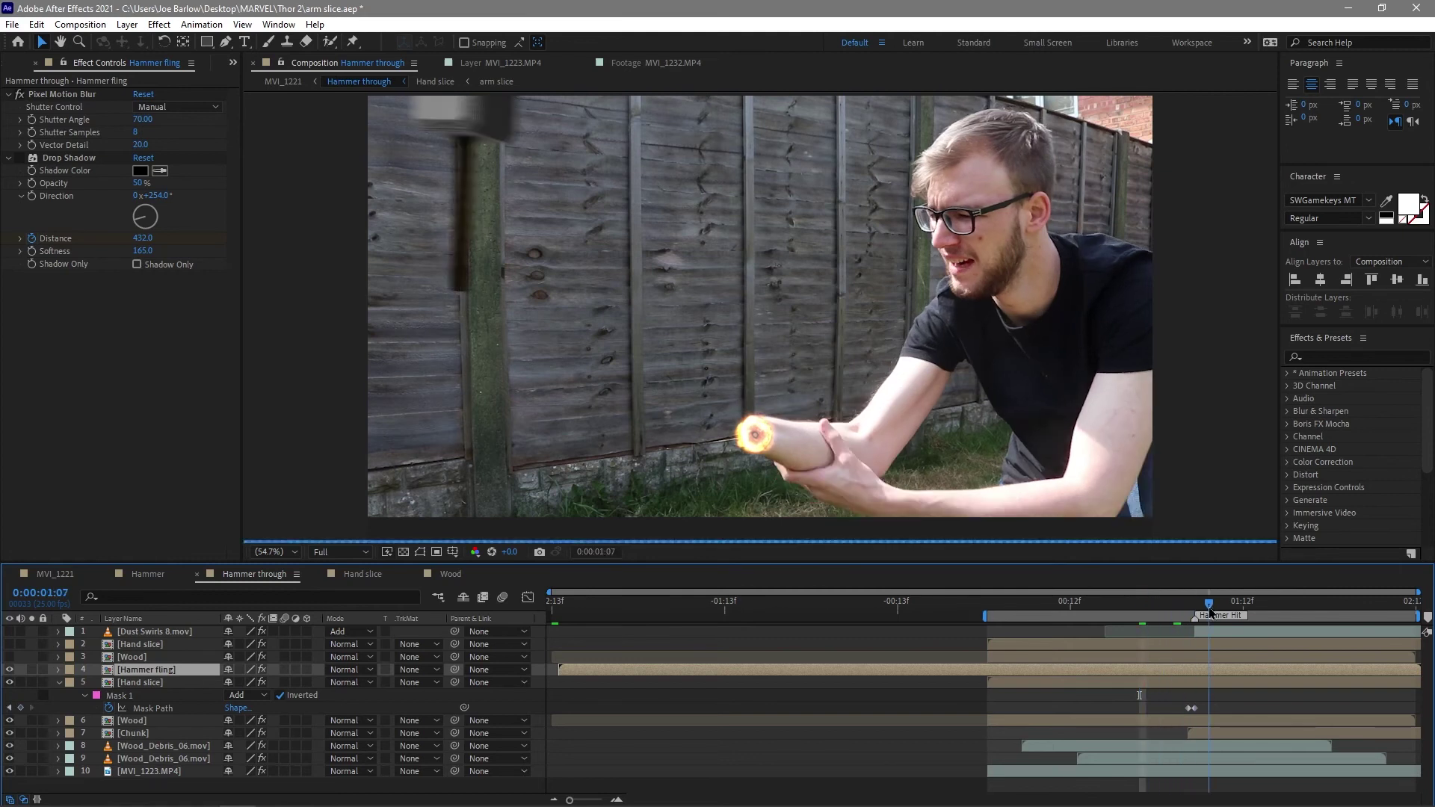
key("space")
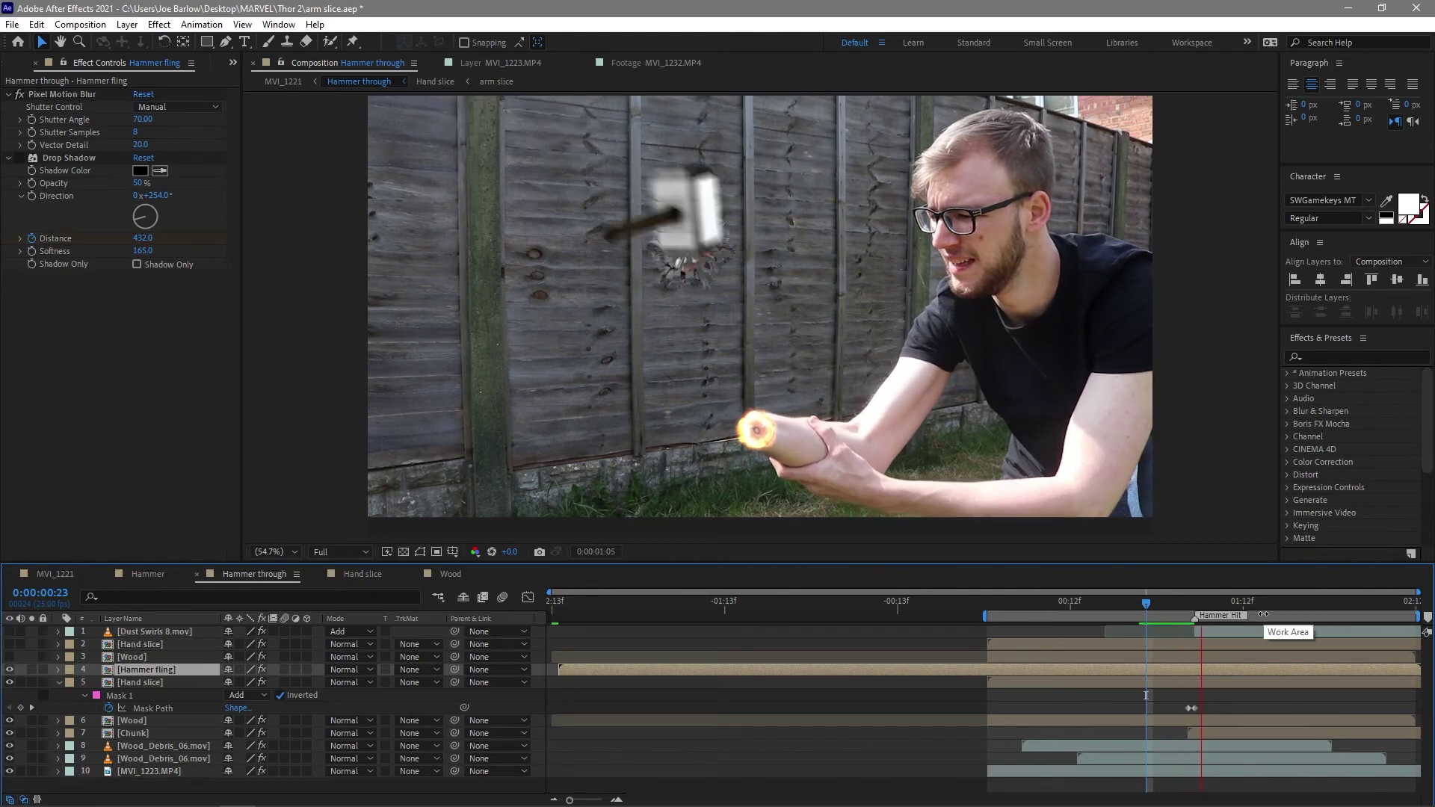
key("space")
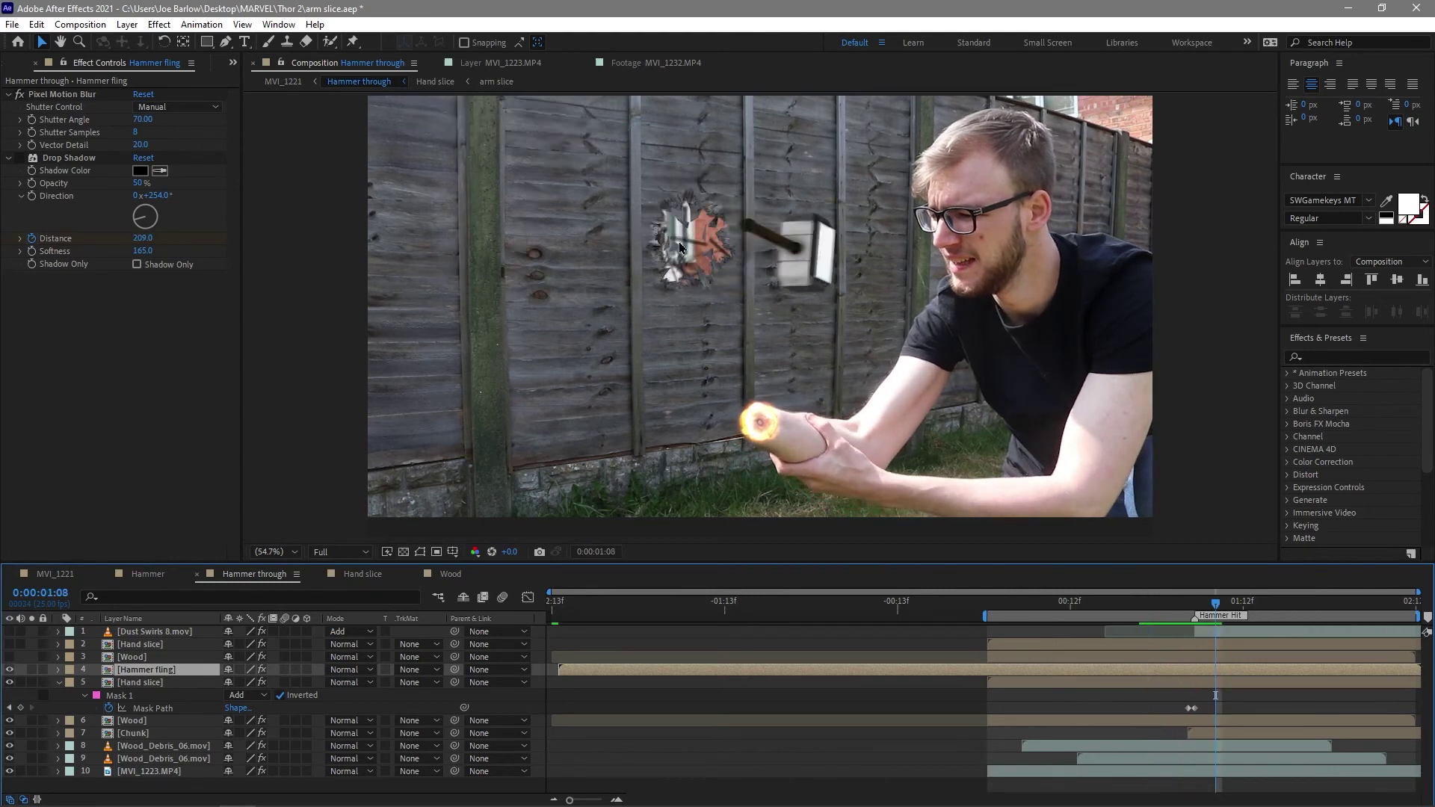
Replay the hammer's flight from just before it enters the frame up to the fence impact
left_click_drag(1193, 615, 1151, 630)
key("space")
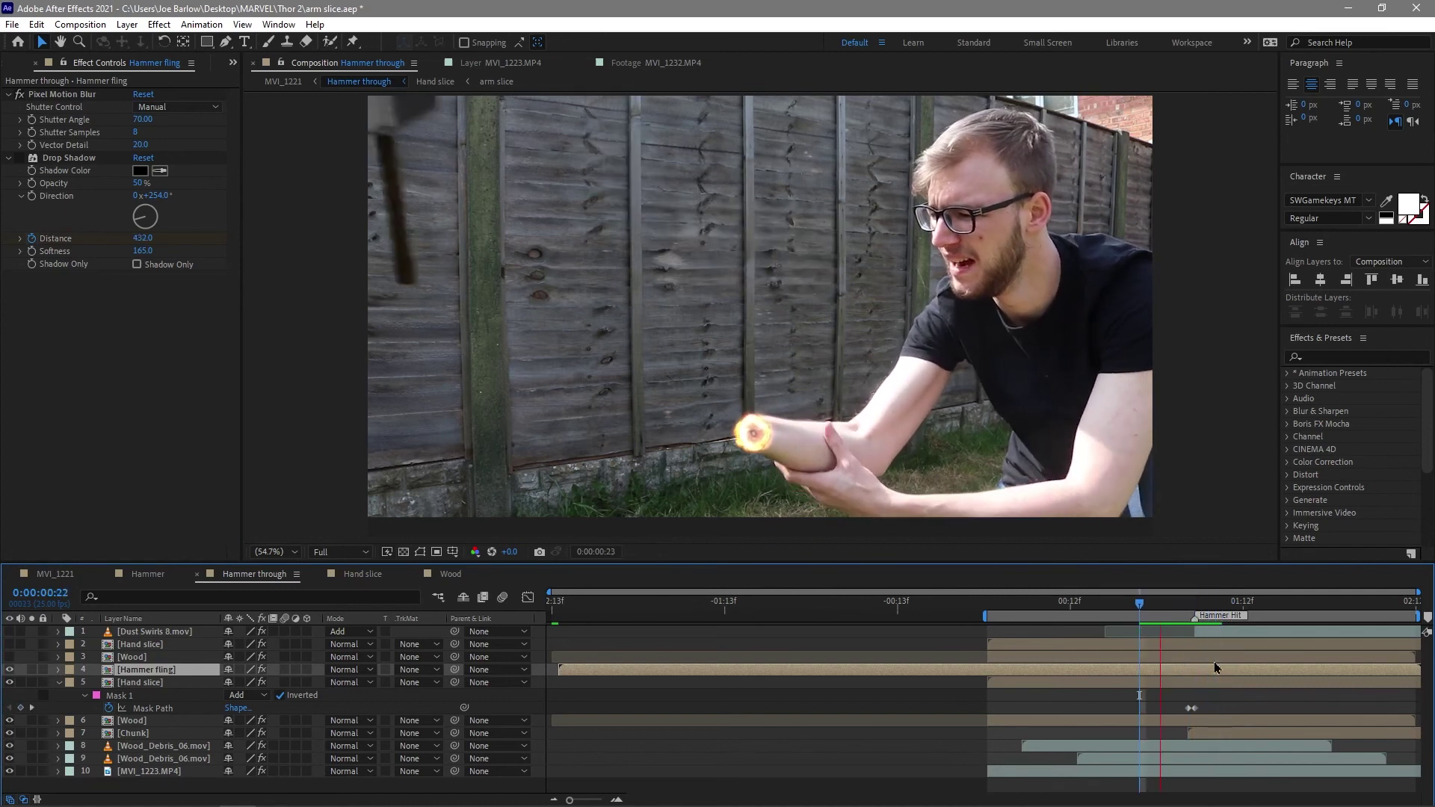
left_click(1153, 622)
key("space")
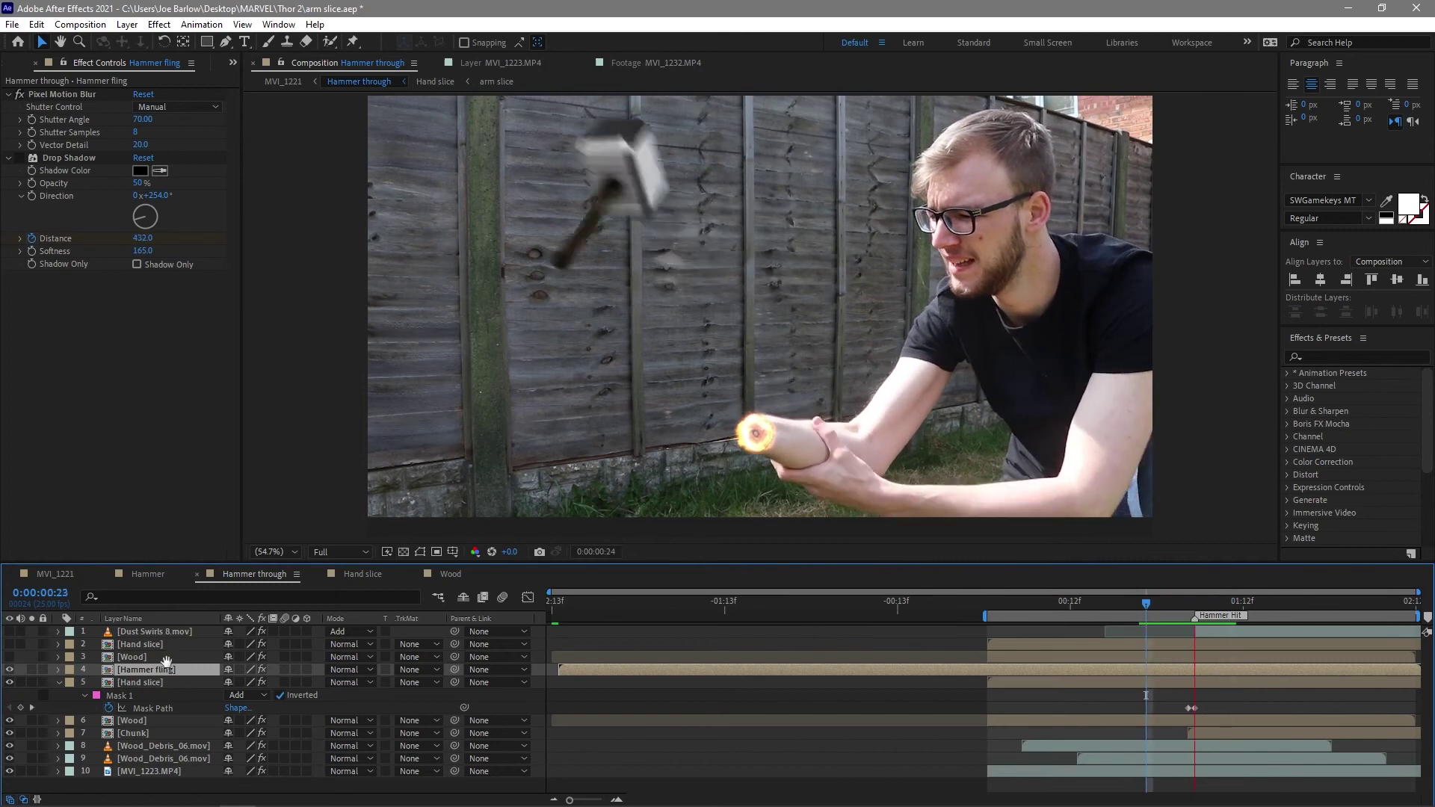
At 0:00:01:06, compare the hammer with Pixel Motion Blur switched off and on, leaving the effect enabled
key("space")
left_click(16, 100)
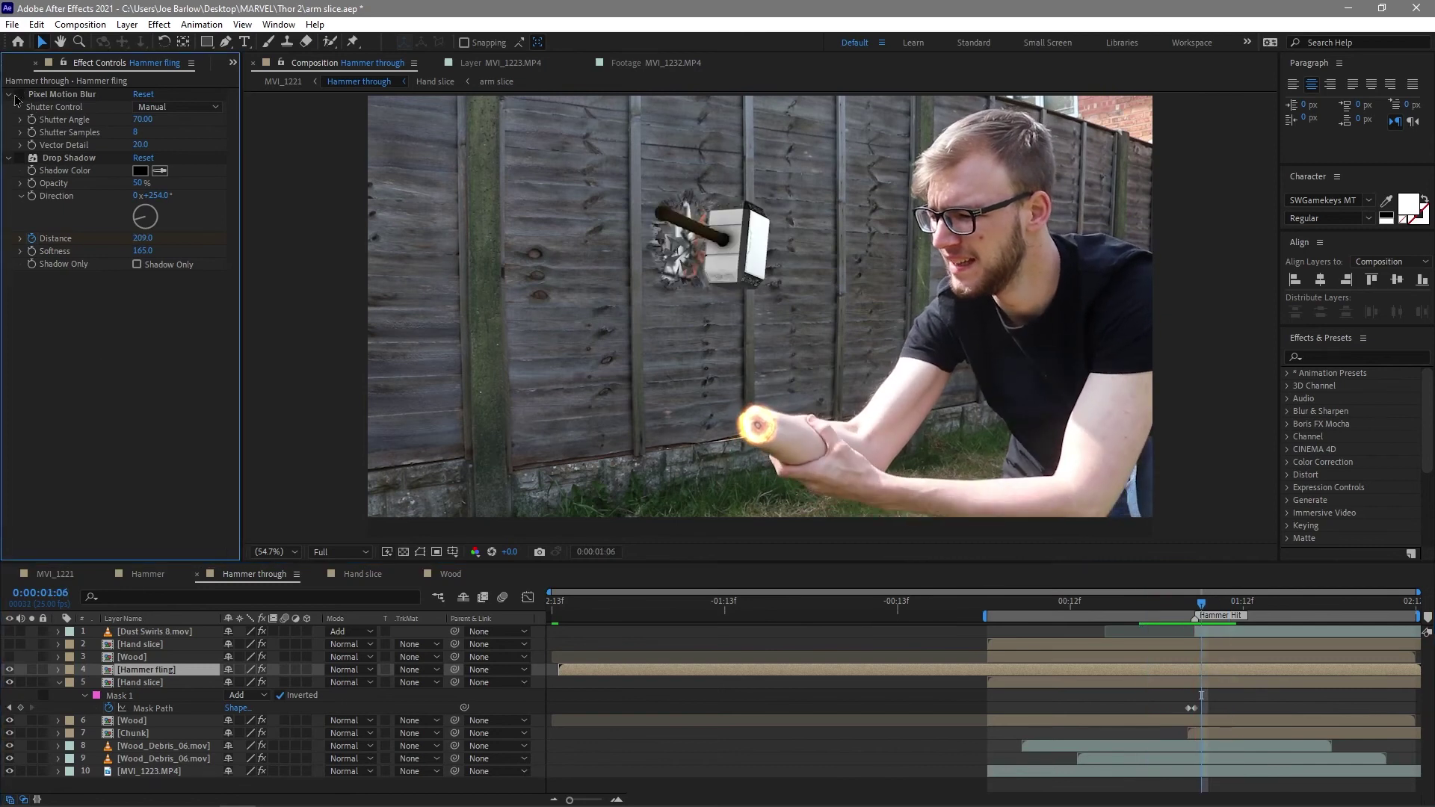
left_click(50, 95)
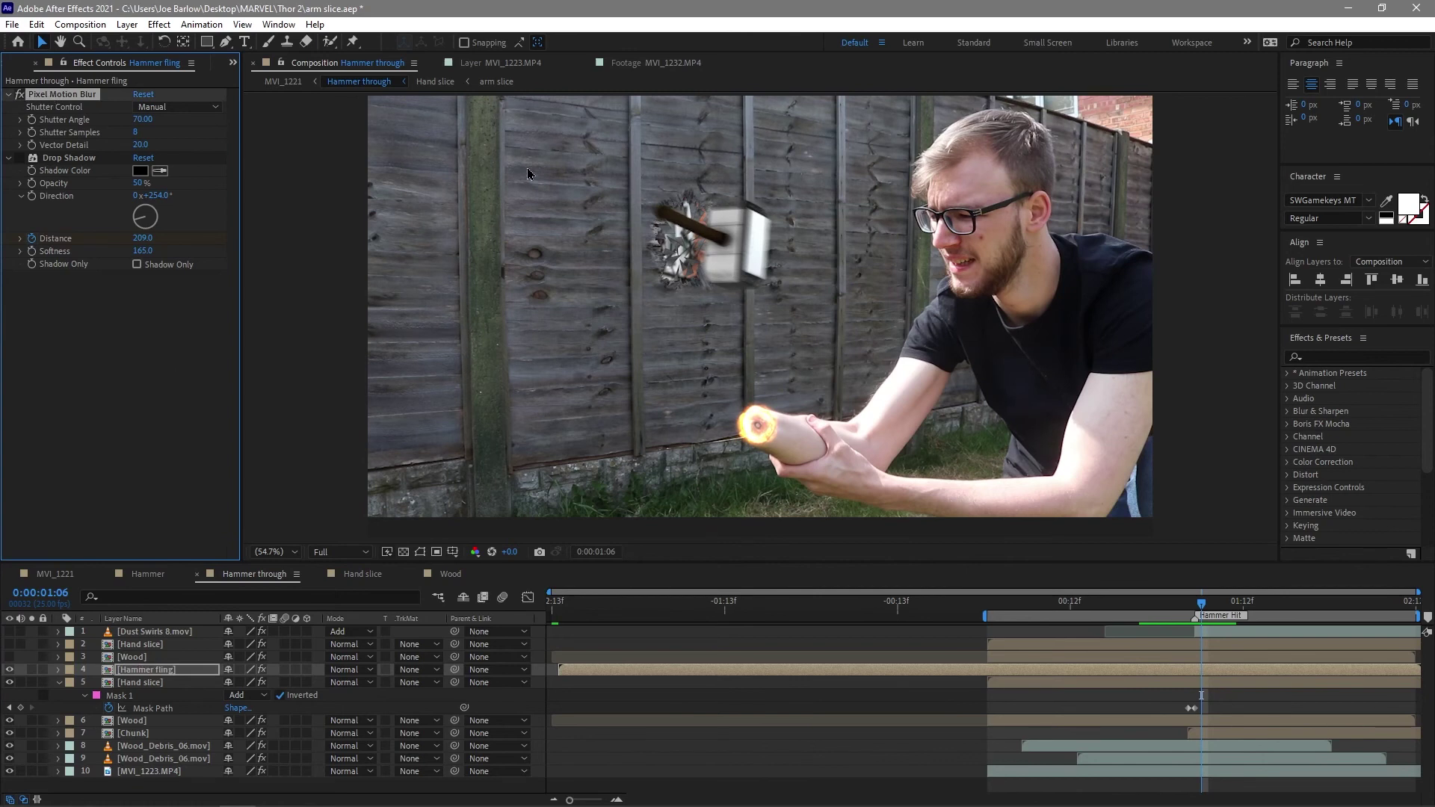
Enable the Drop Shadow effect on the Hammer fling layer and view the hammer's approach at 0:00:01:01
left_click(69, 158)
left_click(20, 159)
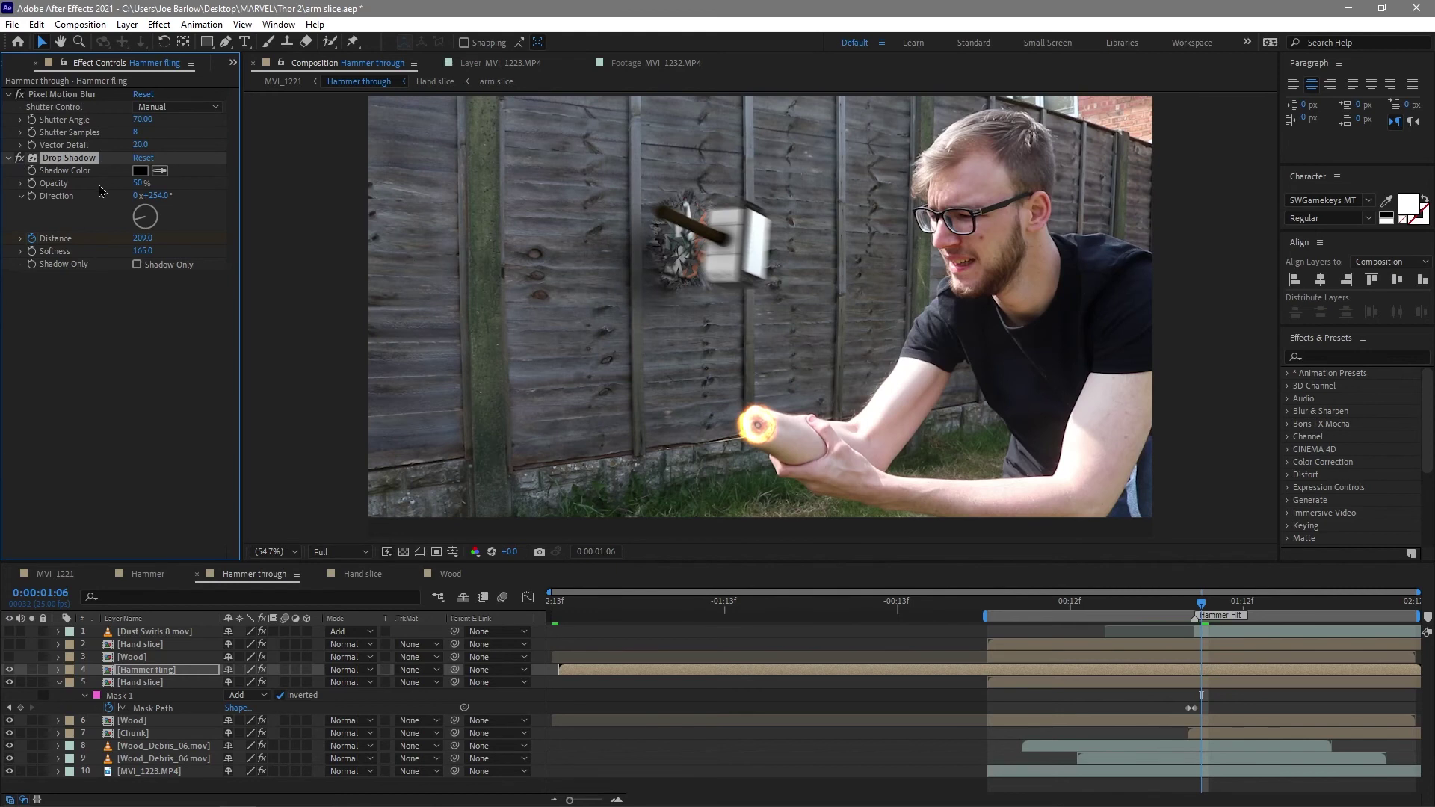
left_click_drag(1201, 610, 1168, 612)
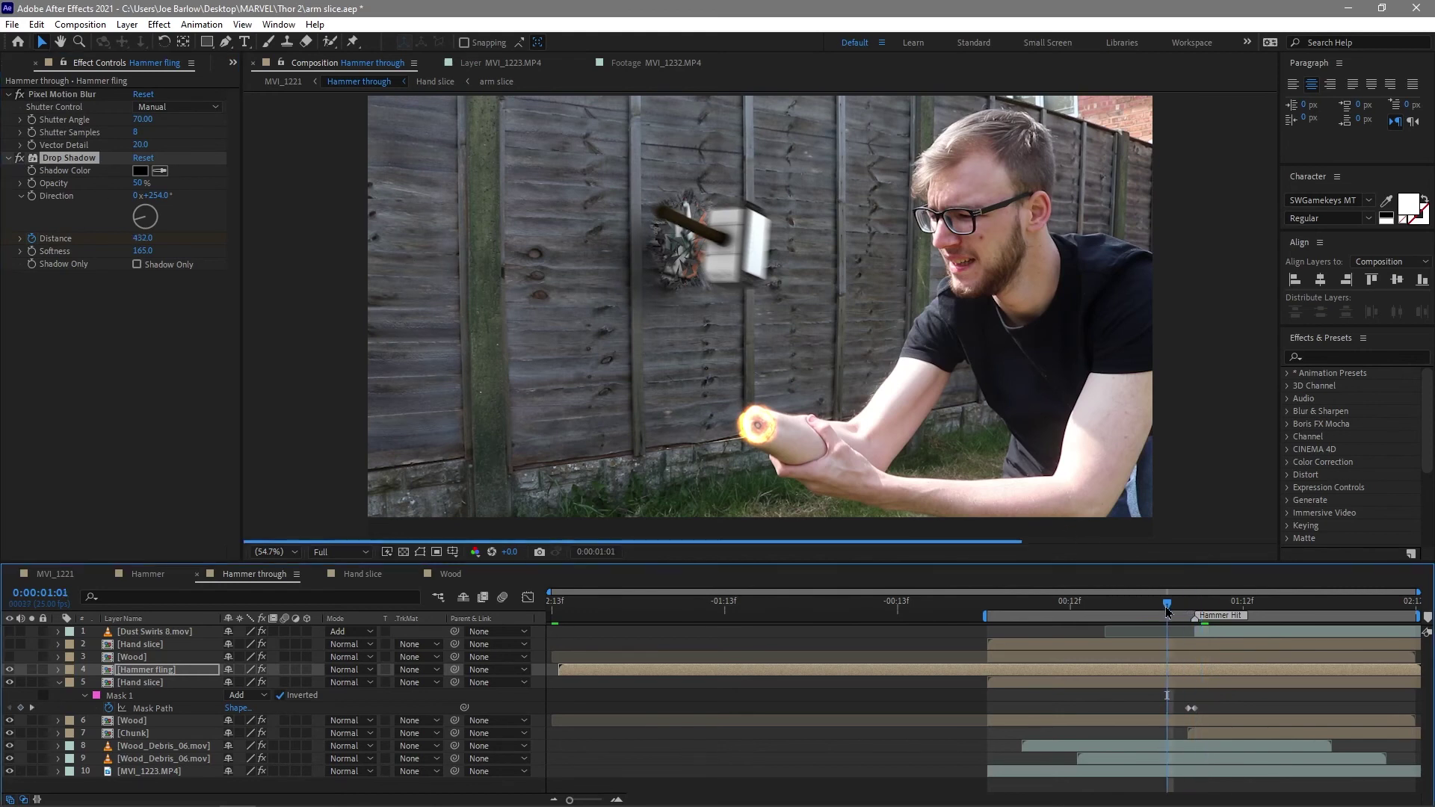
Open the Hammer fling precomposition, scrub the hammer's flight, inspect Black Solid 3 and the y rot null, and return to Hammer through
double_click(146, 669)
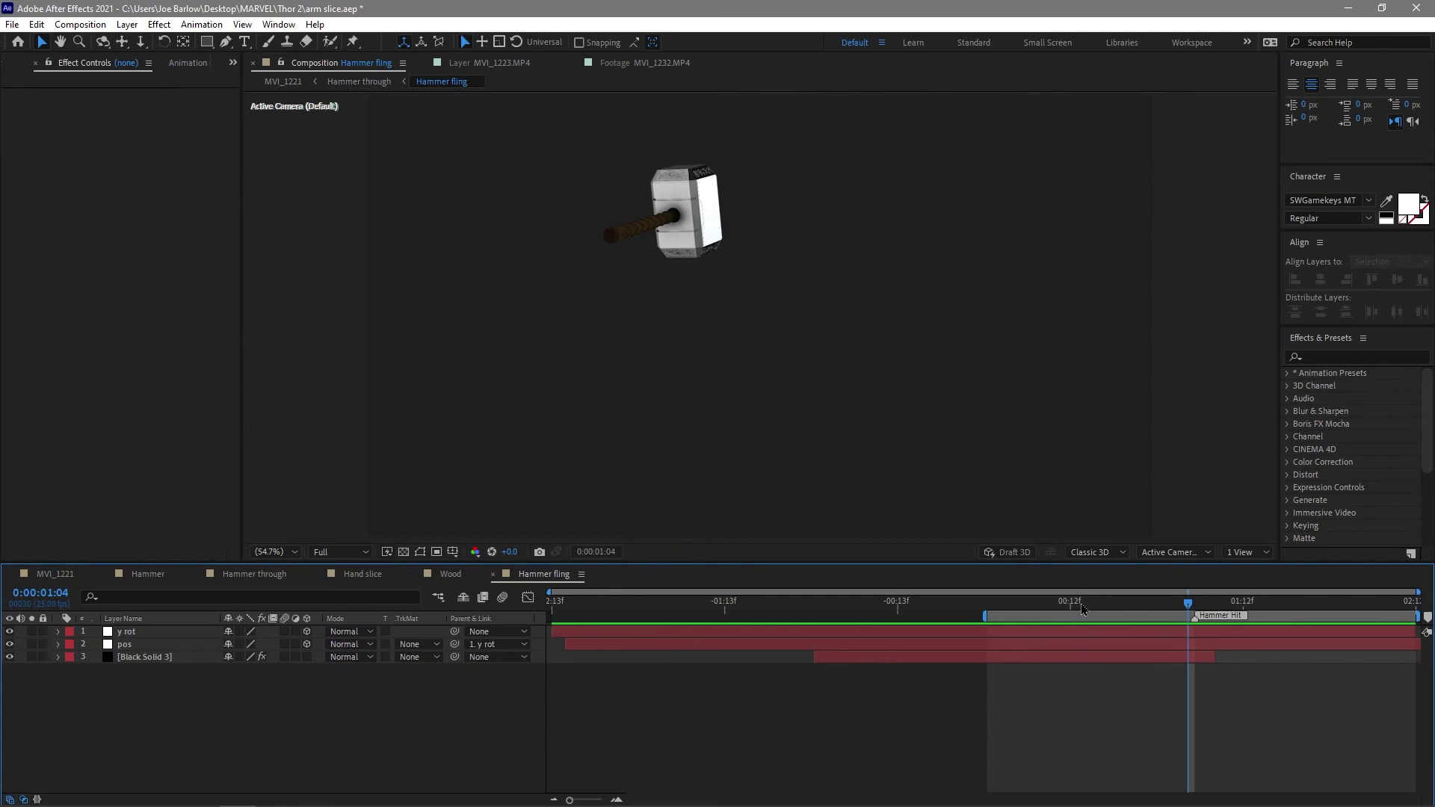
left_click_drag(1046, 602, 1201, 602)
left_click(148, 658)
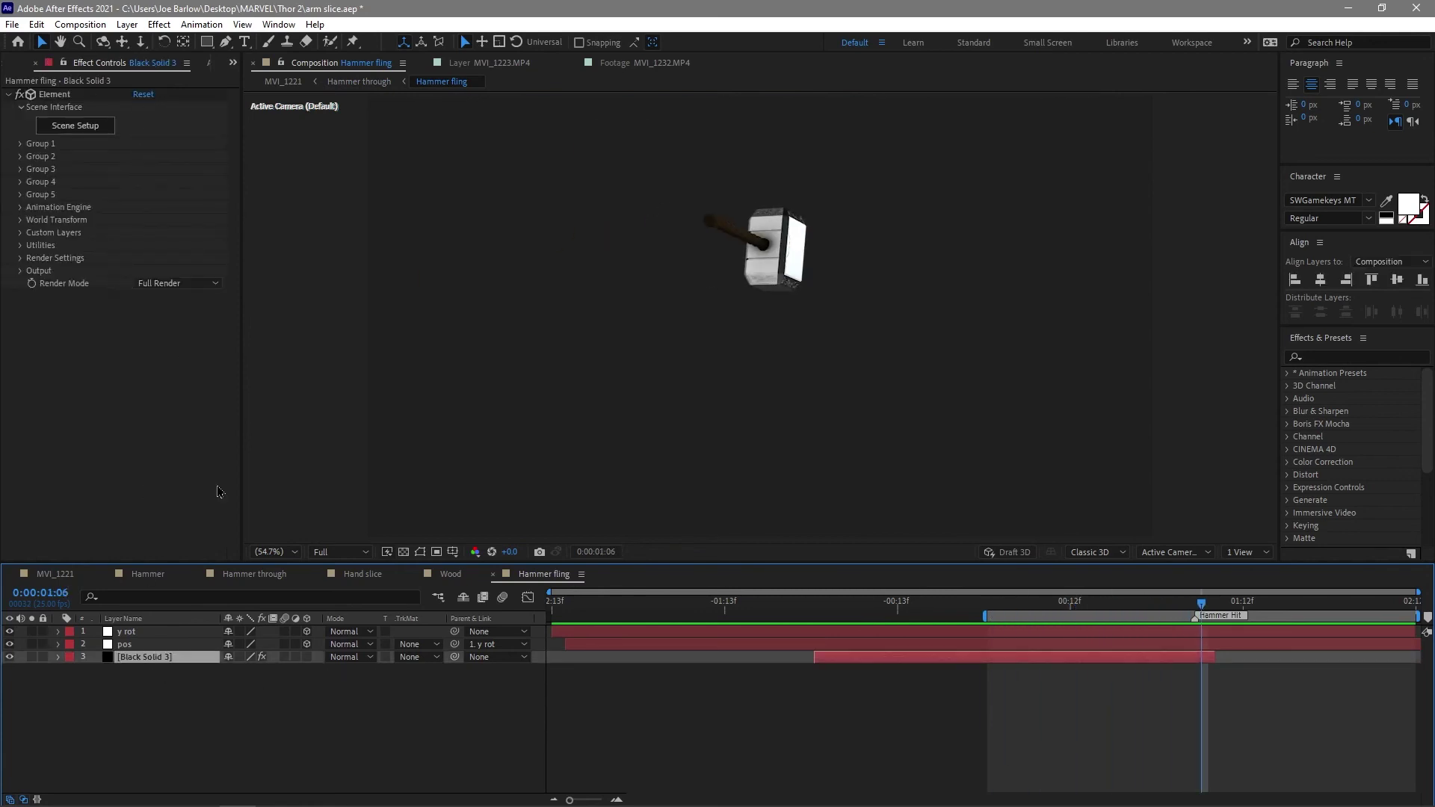
key("ctrl+Up")
key("ctrl+Up")
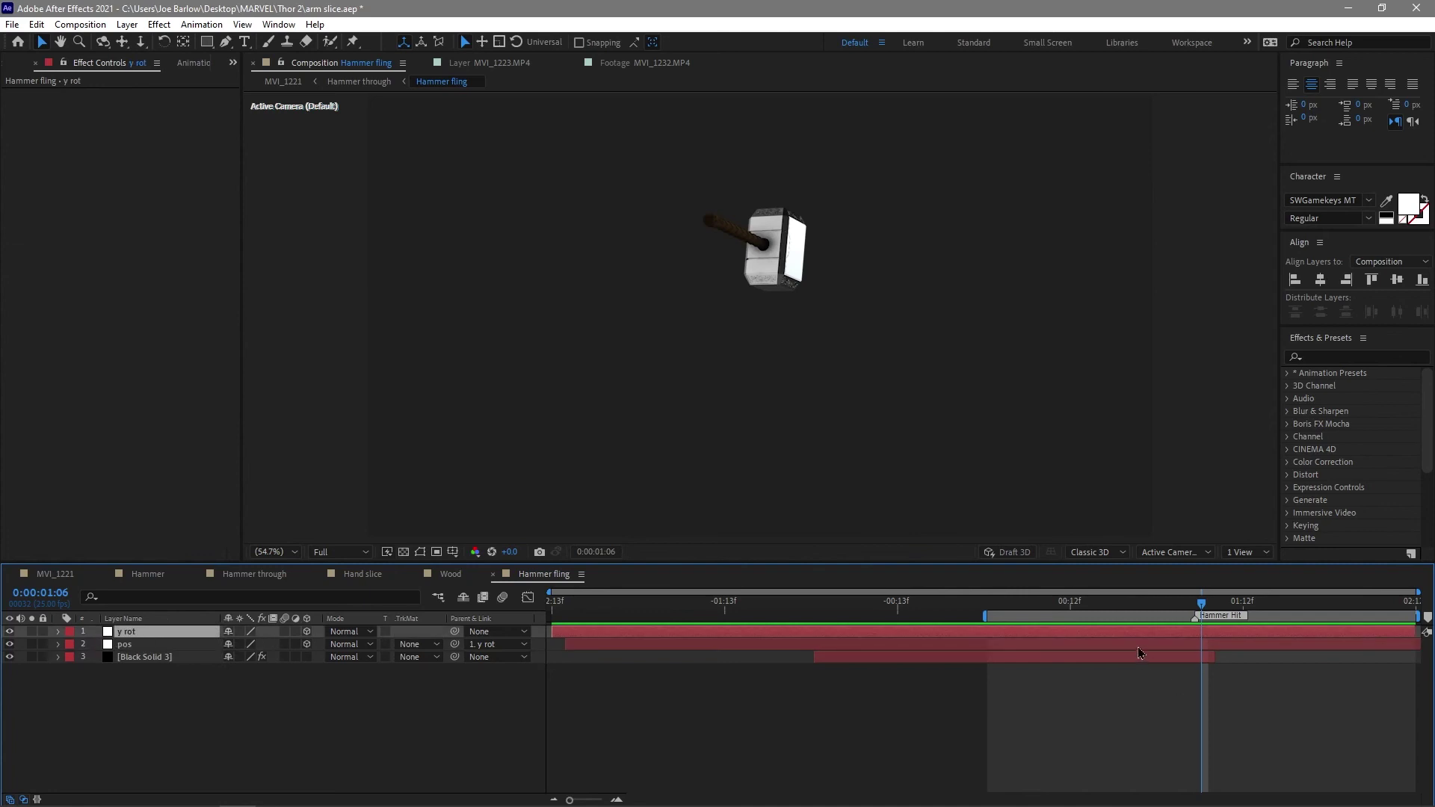
key("ctrl+shift+h")
left_click(1121, 747)
mouse_move(1191, 604)
left_mouse_down()
mouse_move(1123, 617)
mouse_move(1202, 620)
mouse_move(1181, 620)
left_mouse_up()
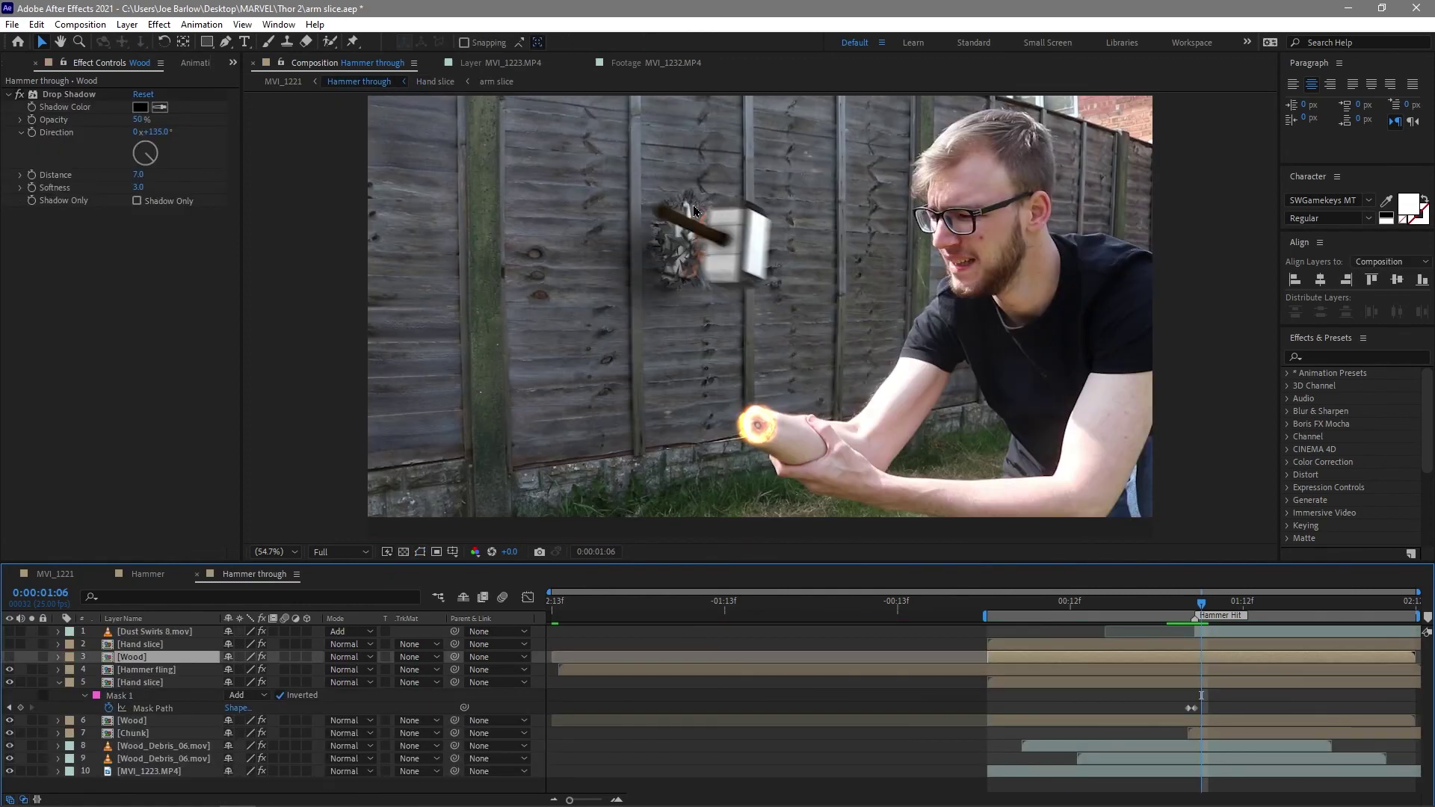
Demonstrate the frame split by covering the fence's right part and then its left part with a temporary white solid, and delete the solid
key("ctrl+y")
key("Return")
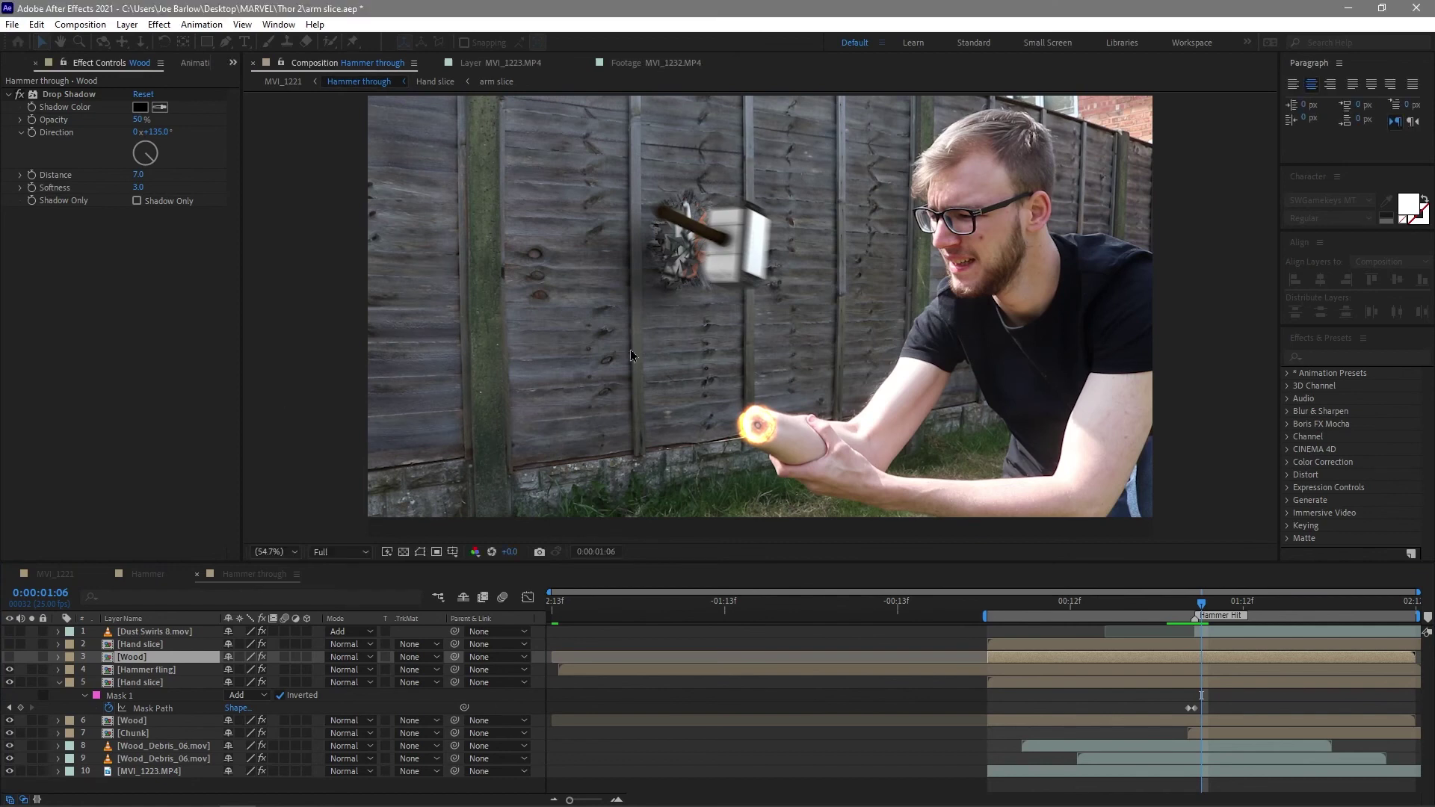
left_click_drag(583, 381, 919, 392)
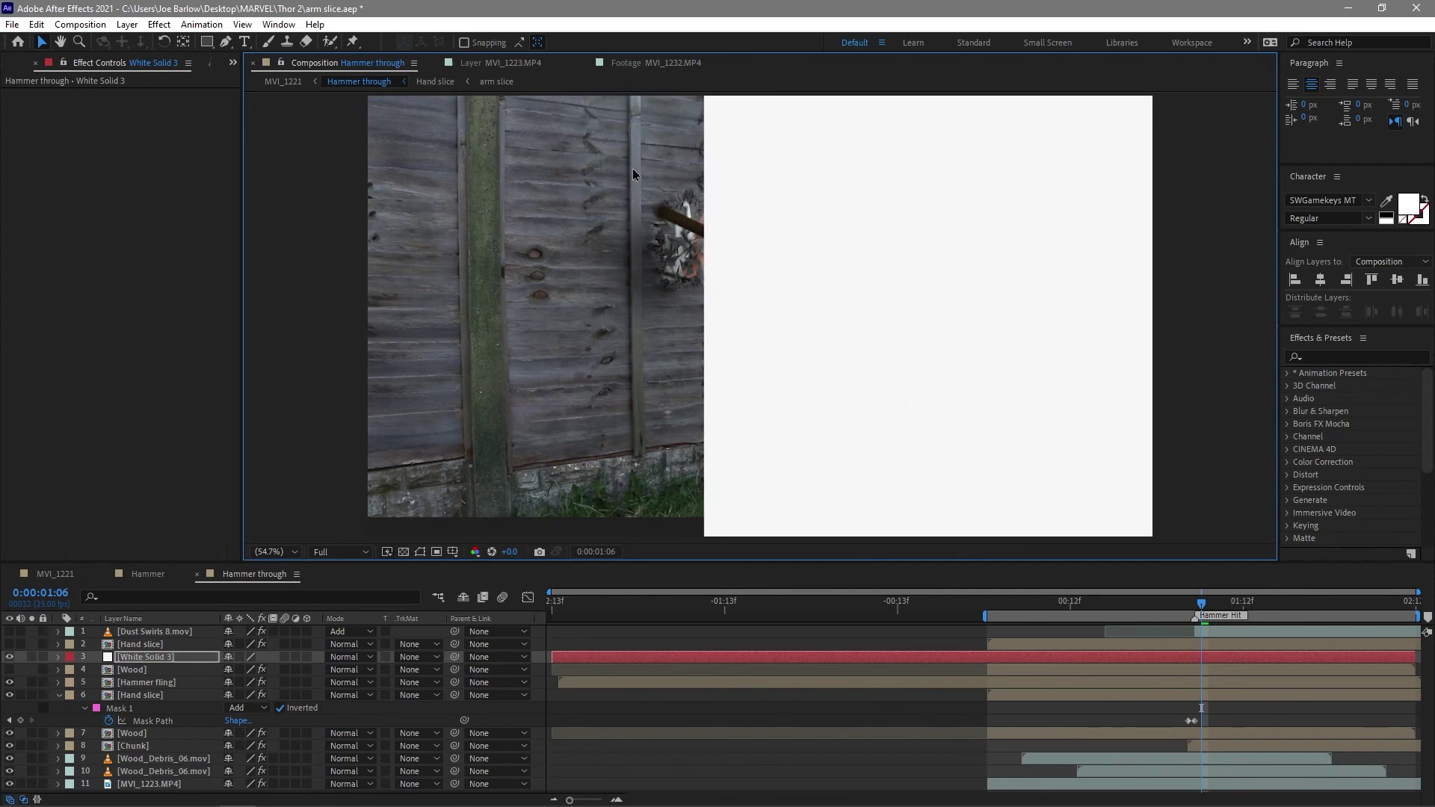
left_click_drag(933, 287, 278, 311)
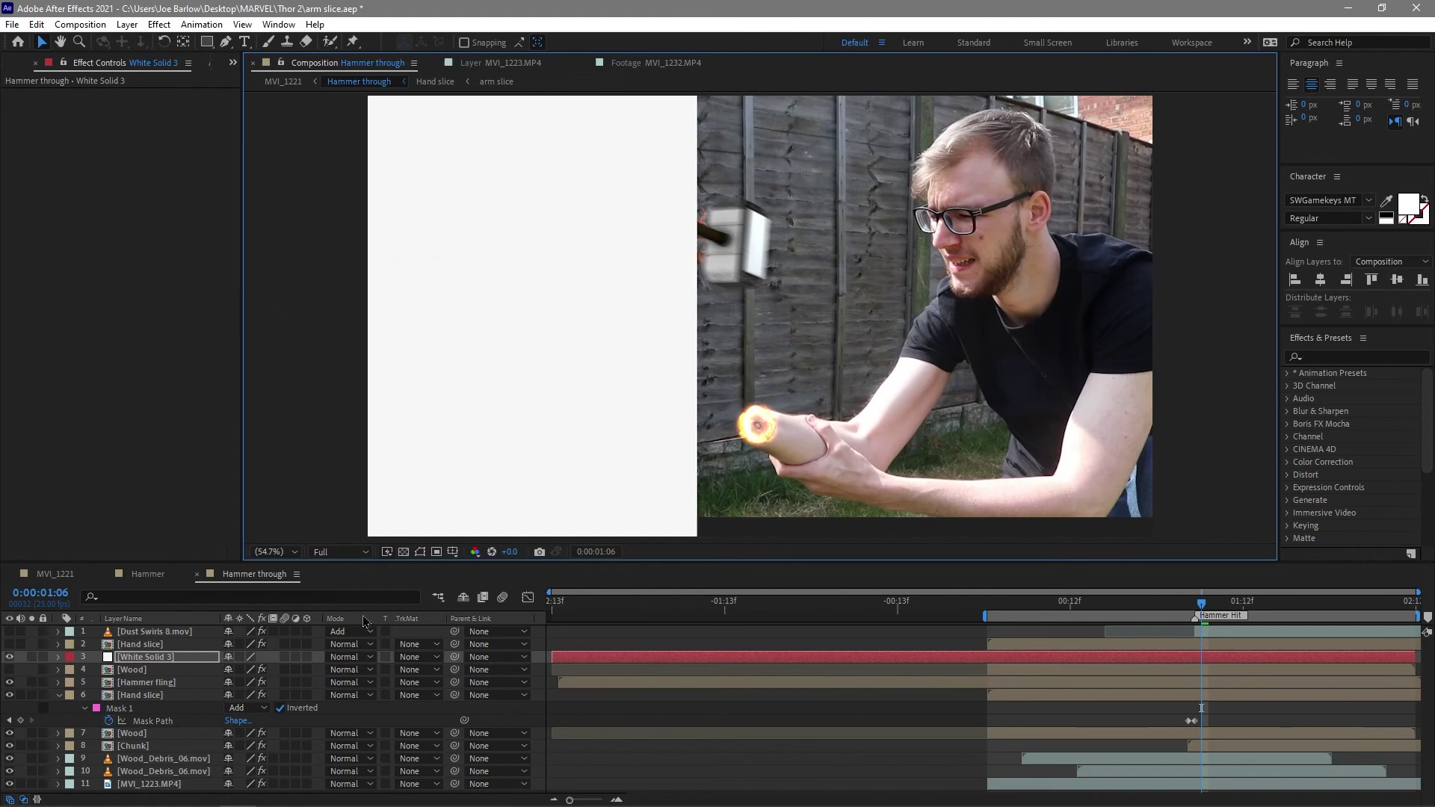
key("Delete")
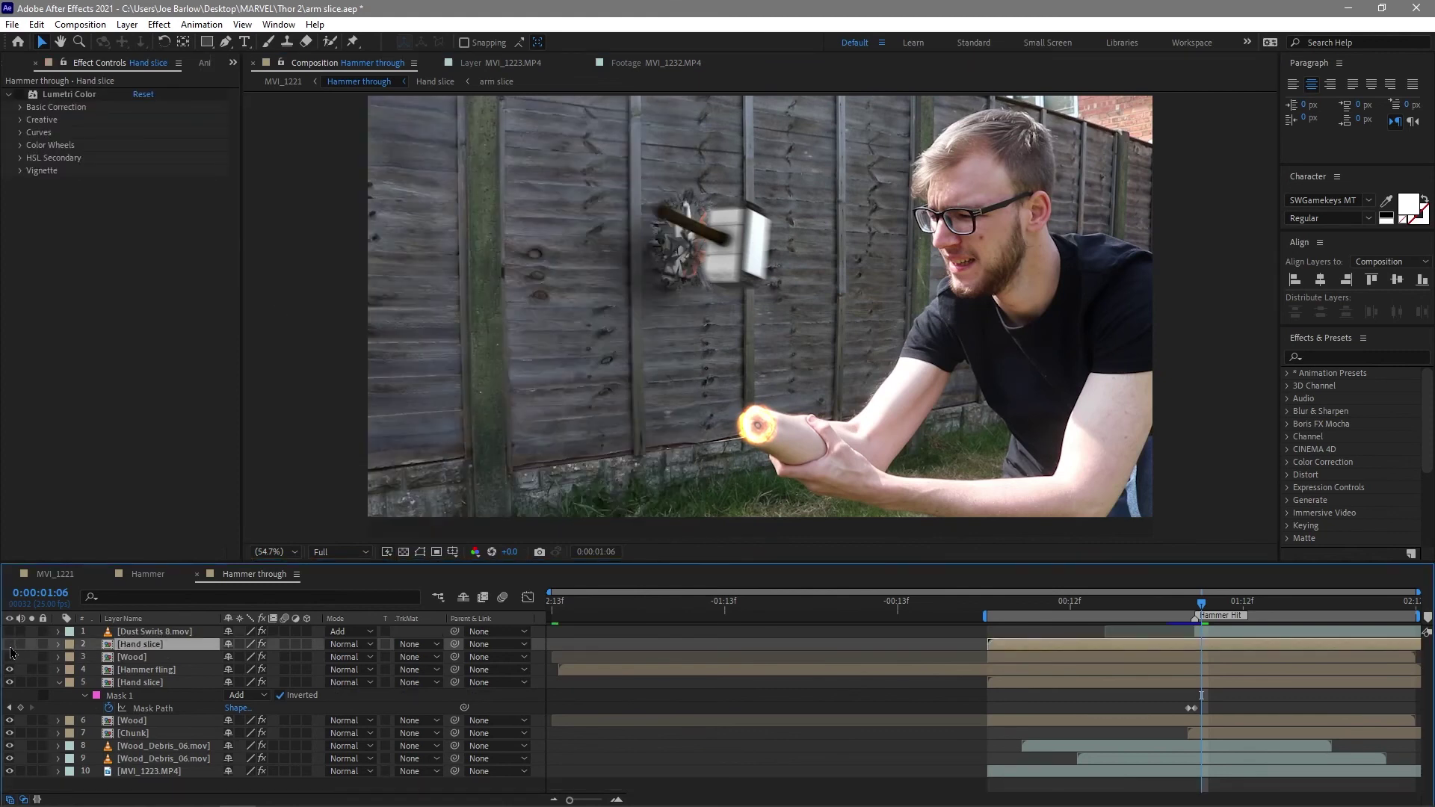
Make the upper Hand slice layer visible and inspect its masked area in solo before showing the other layers again
left_click(9, 645)
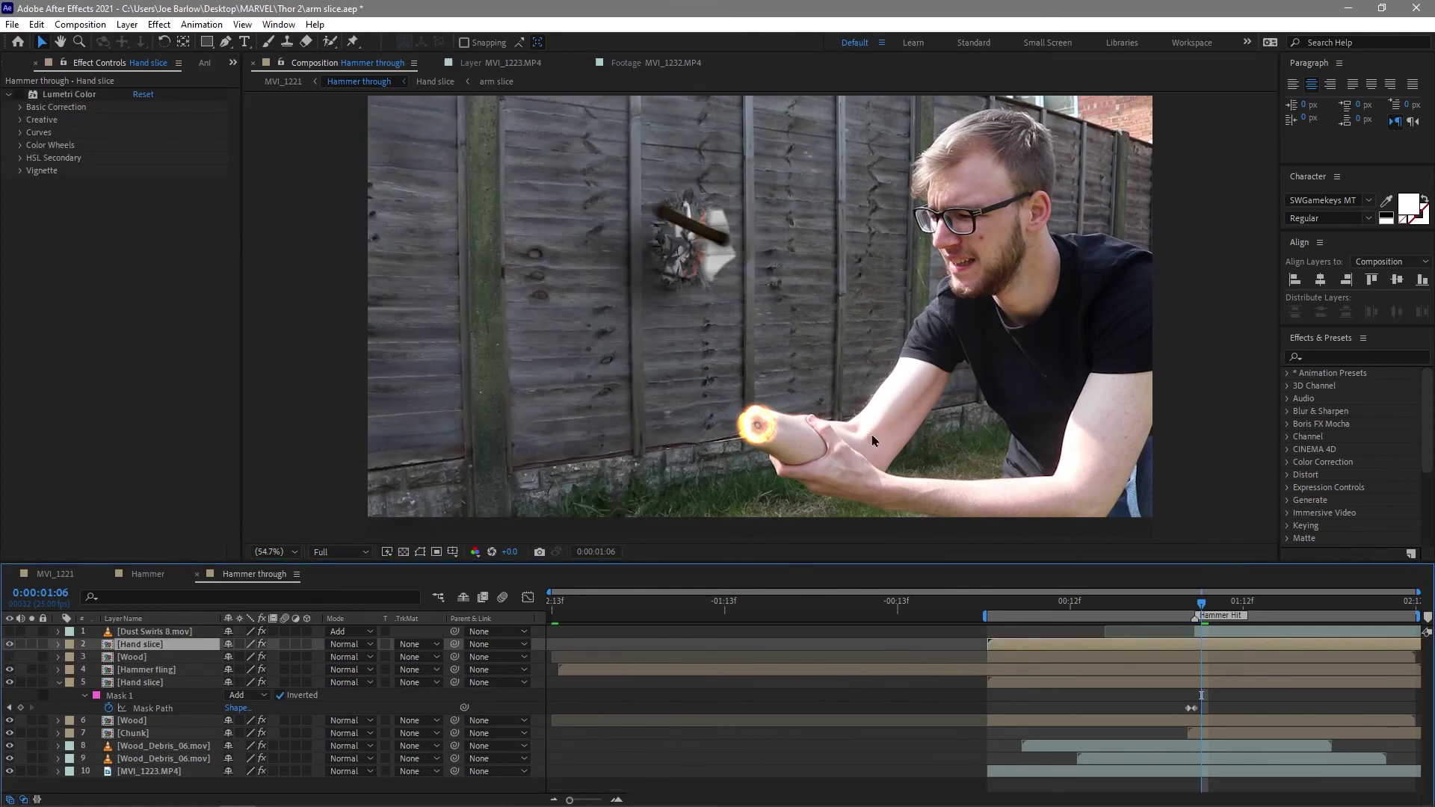
left_click(33, 649)
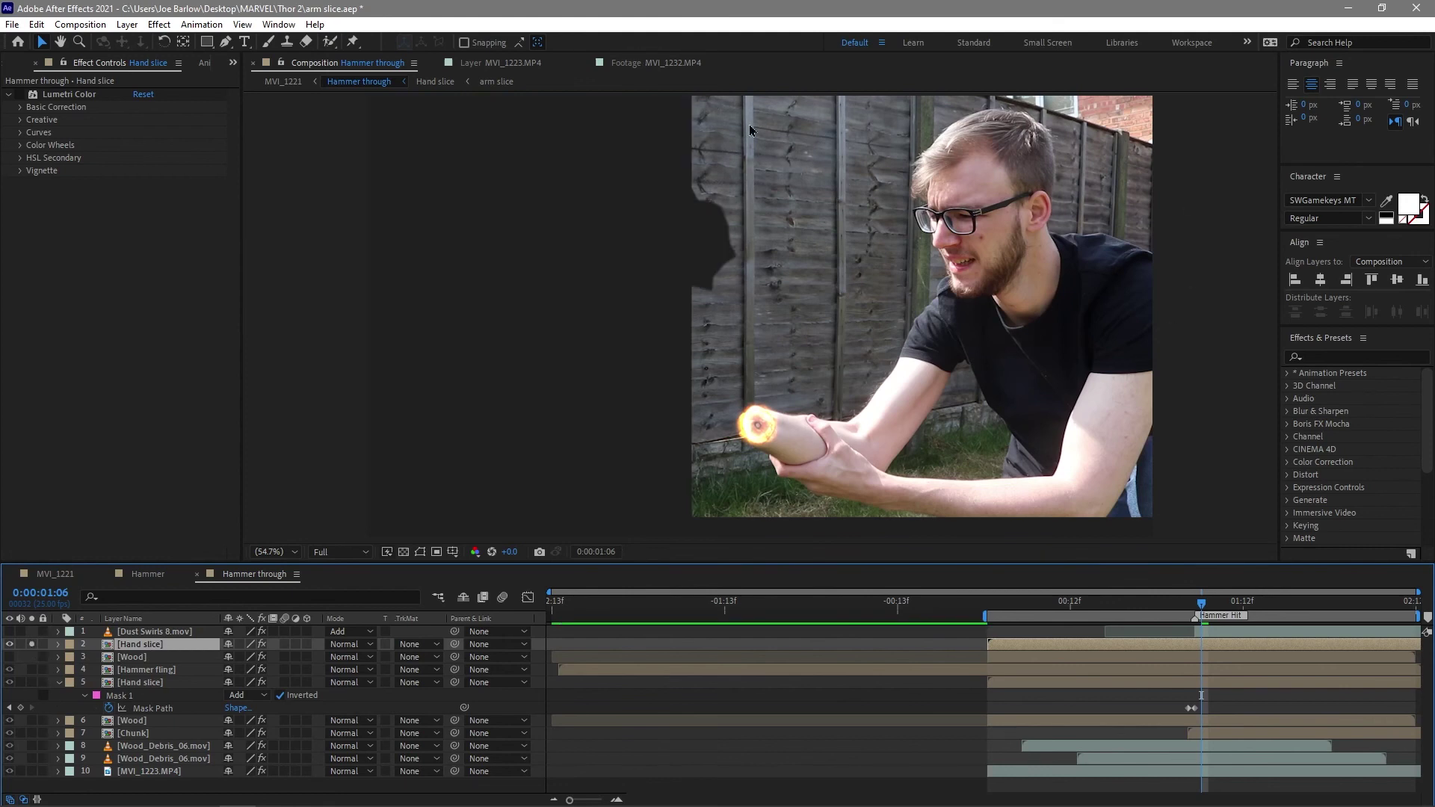
left_click(32, 644)
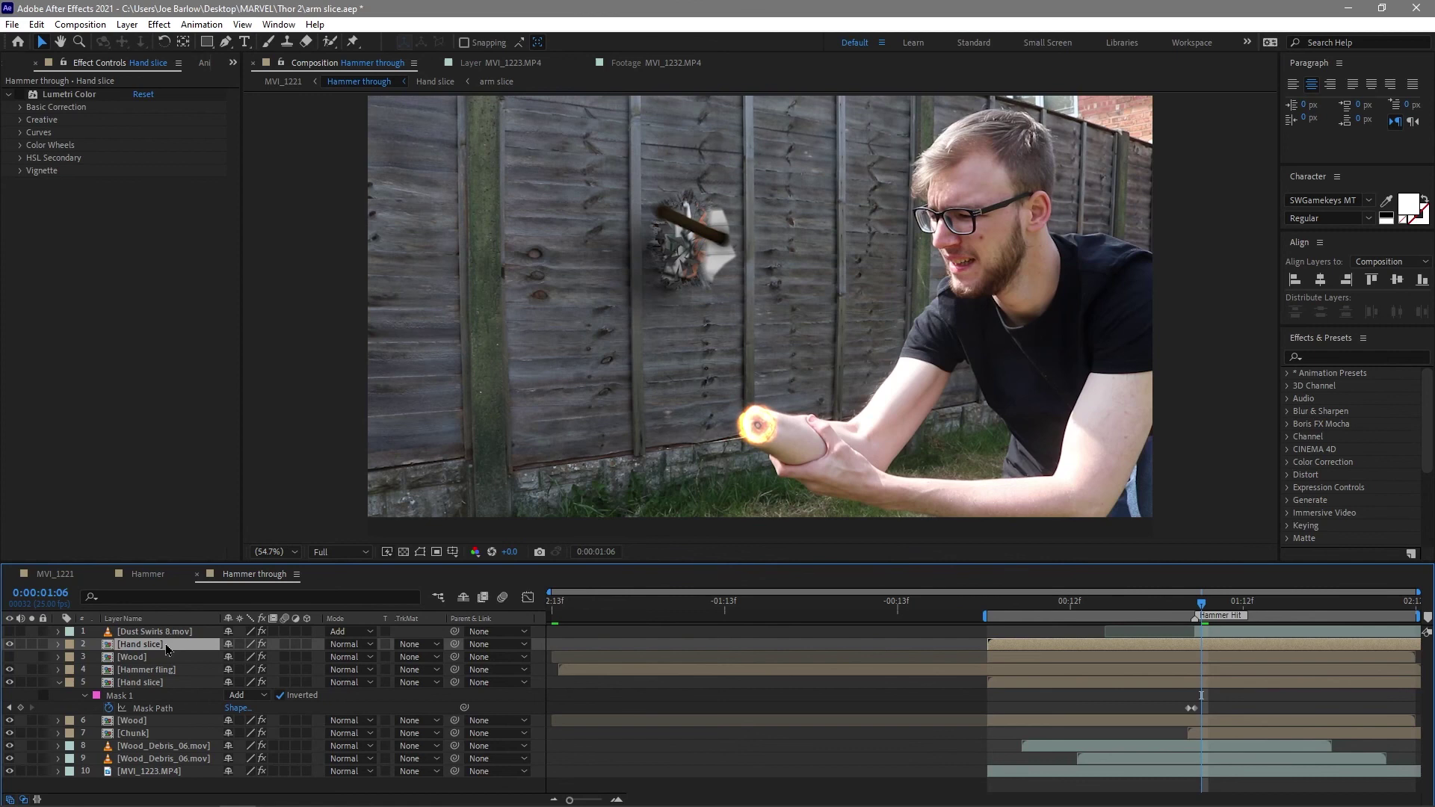
Make the upper Wood layer visible and preview the hammer passing through the fence from 0:00:01:02, stopping at 0:00:01:07
left_click(136, 657)
left_click(9, 658)
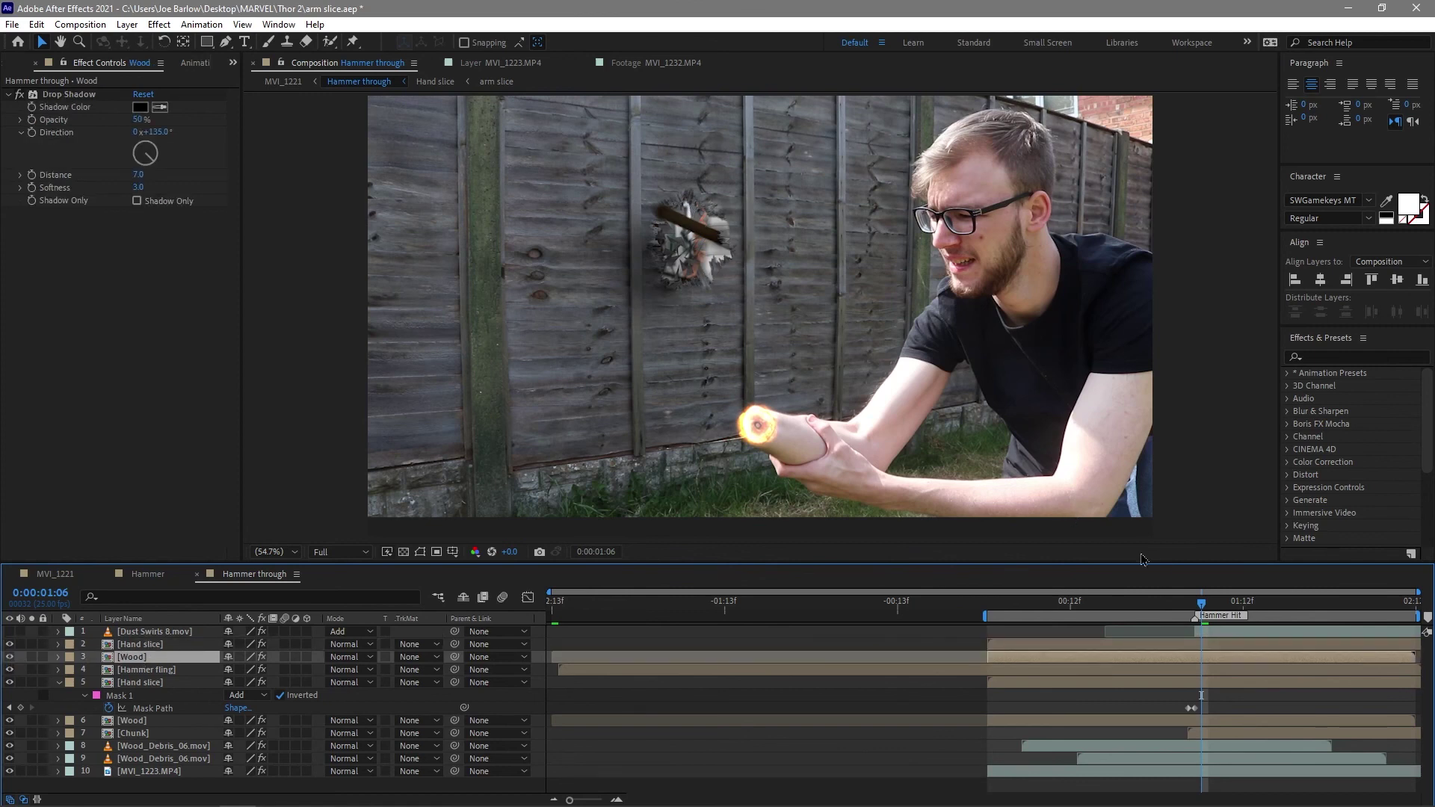
key("space")
left_click(1173, 600)
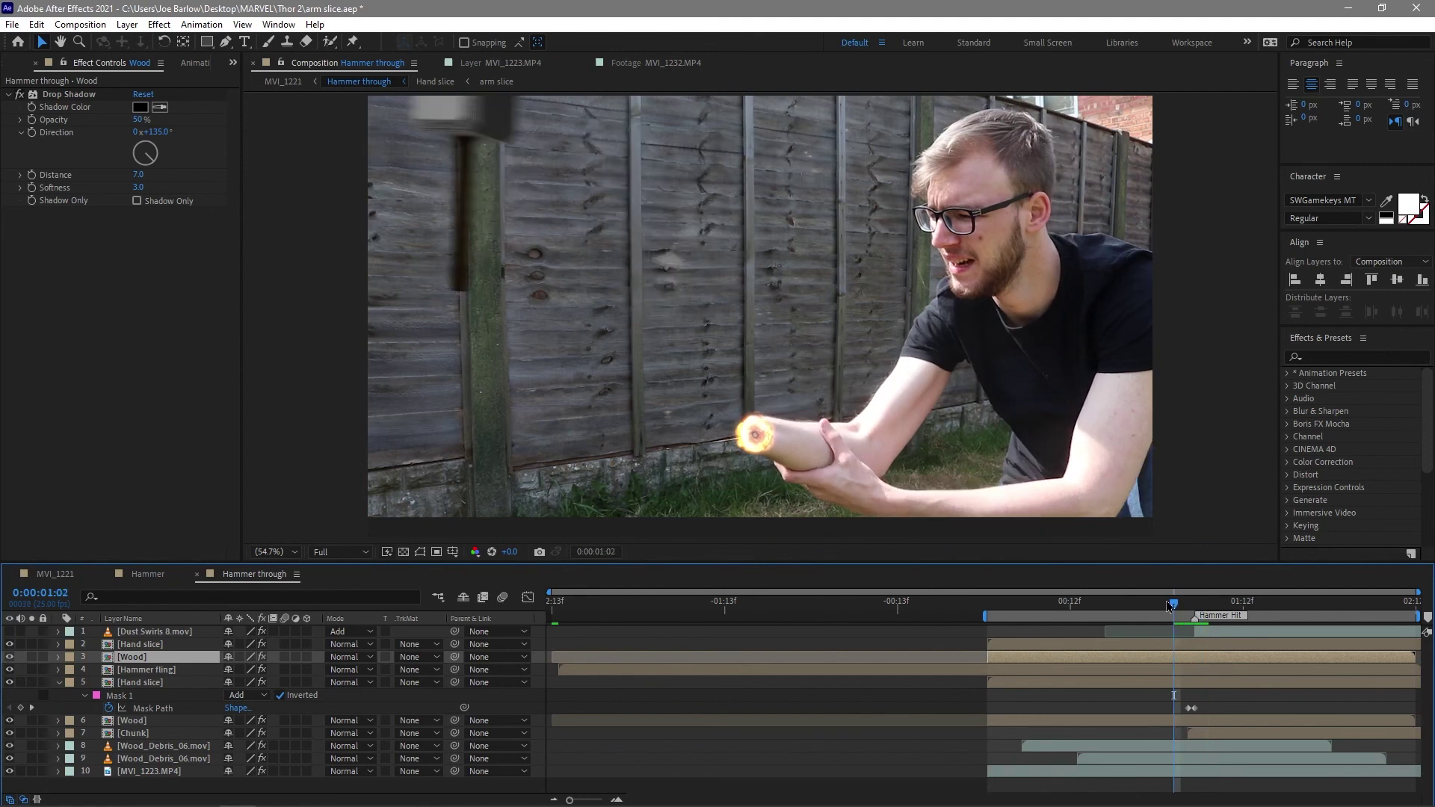
key("space")
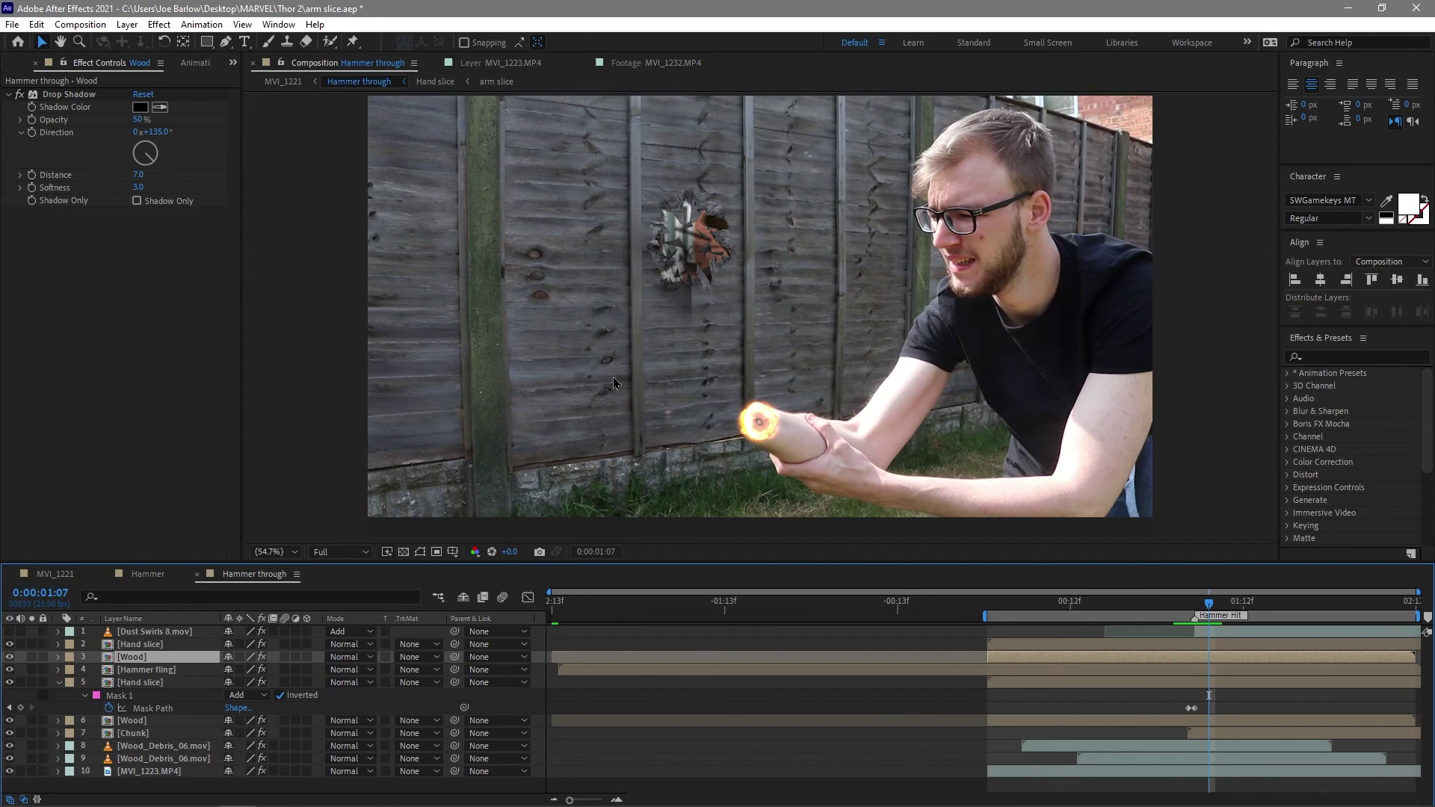
Turn off the Drop Shadow effect on the Hammer fling layer
left_click(138, 672)
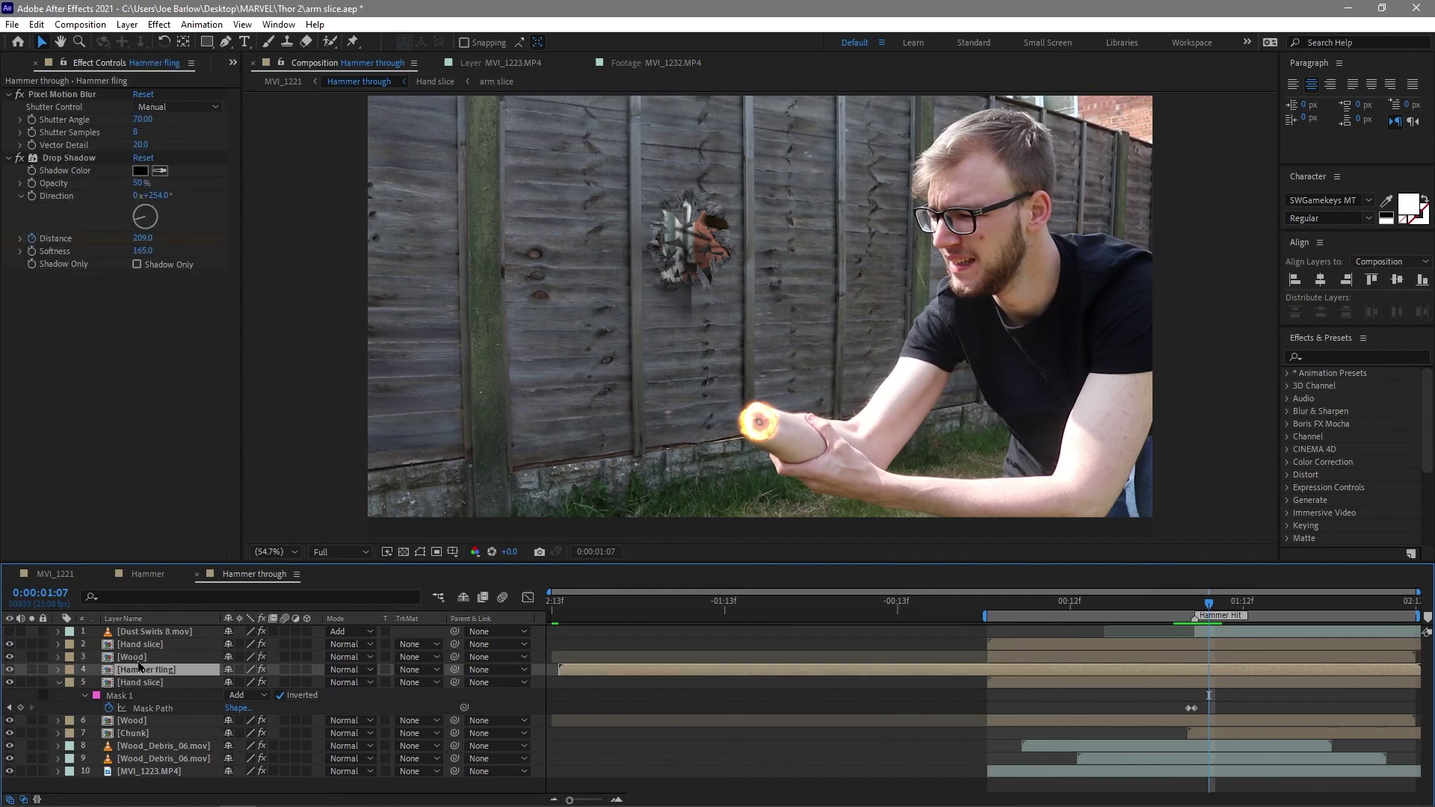
left_click(20, 158)
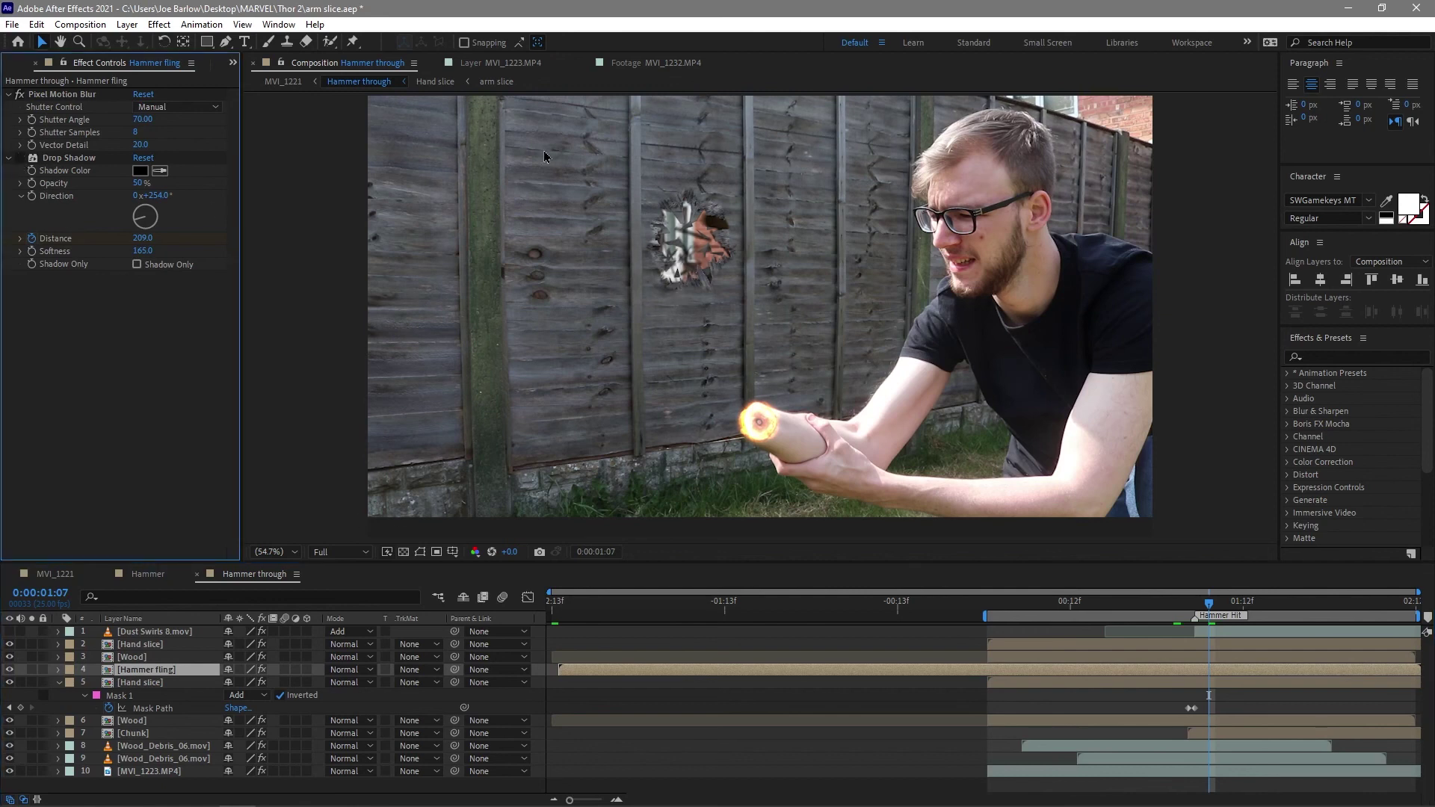
Make the Dust Swirls 8.mov layer visible and preview the dust around the fence impact from 0:00:01:02
left_click(152, 633)
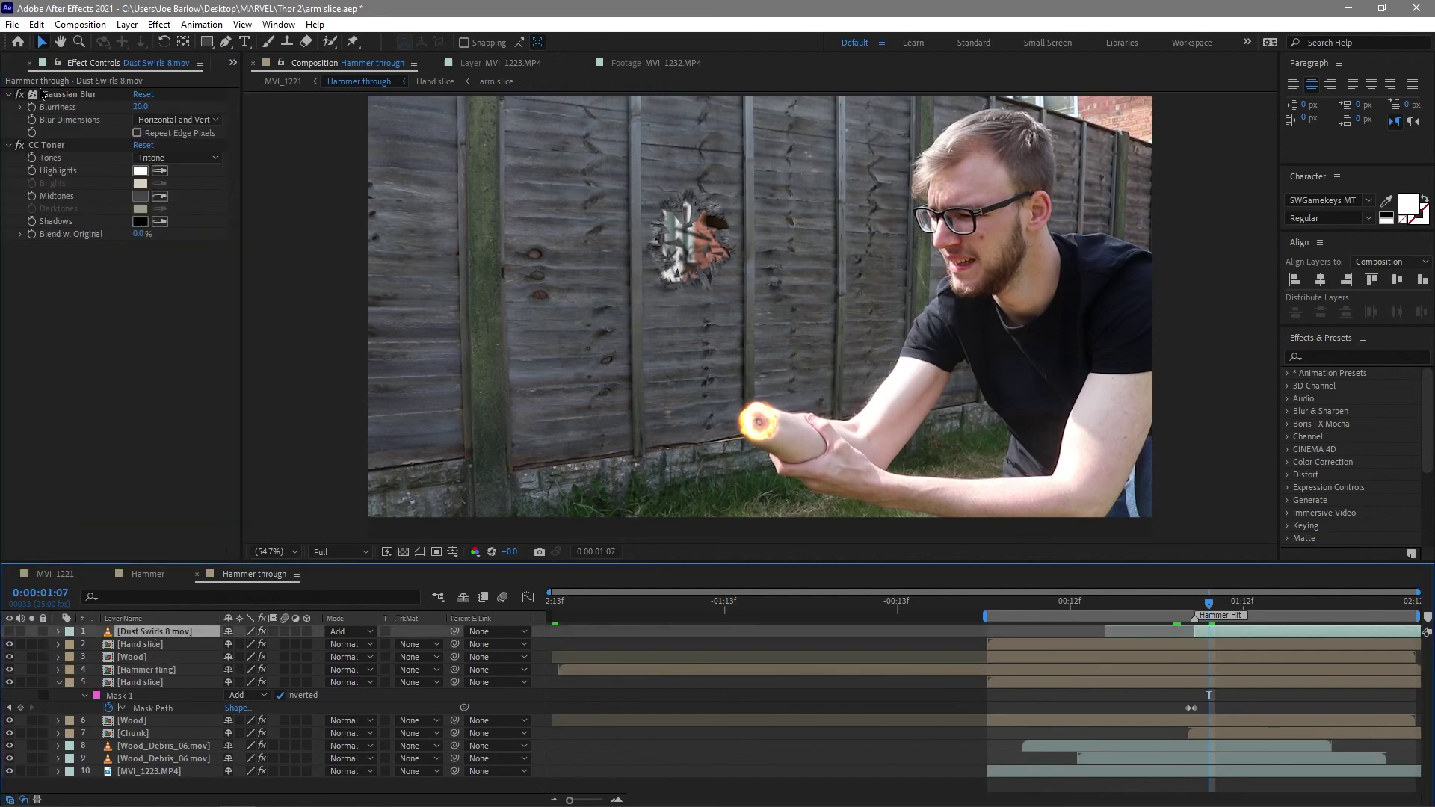
left_click(10, 632)
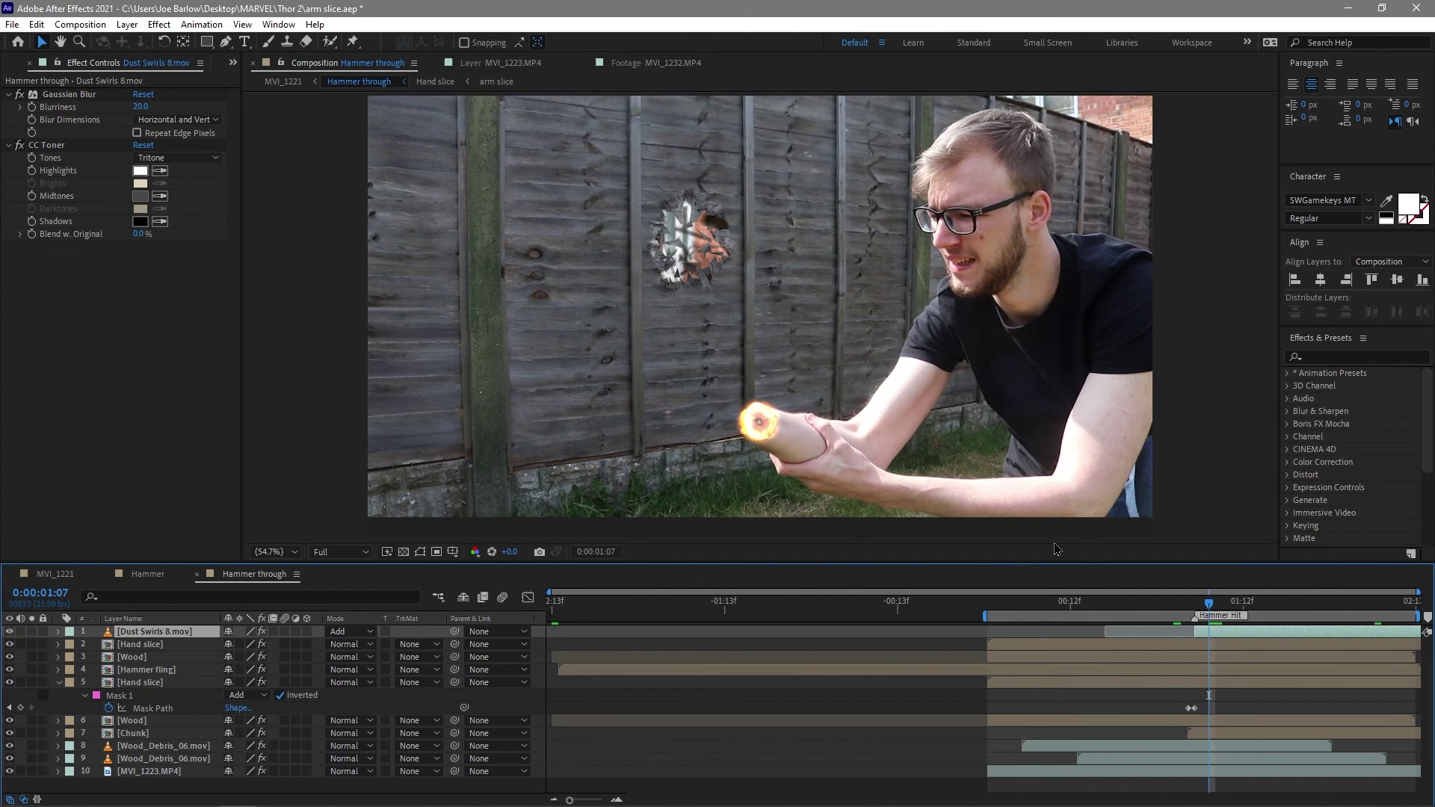
key("space")
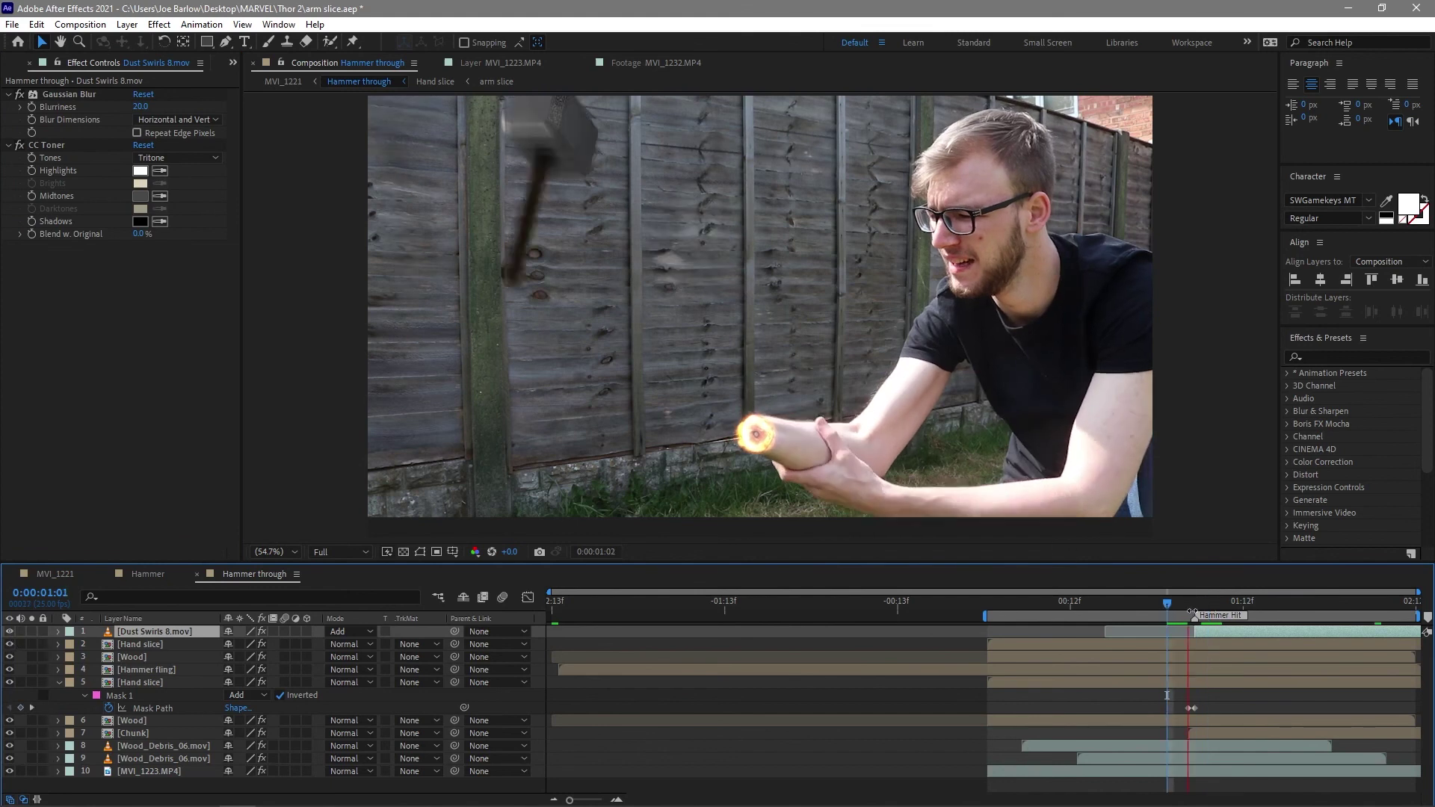
left_click_drag(1164, 621, 1176, 616)
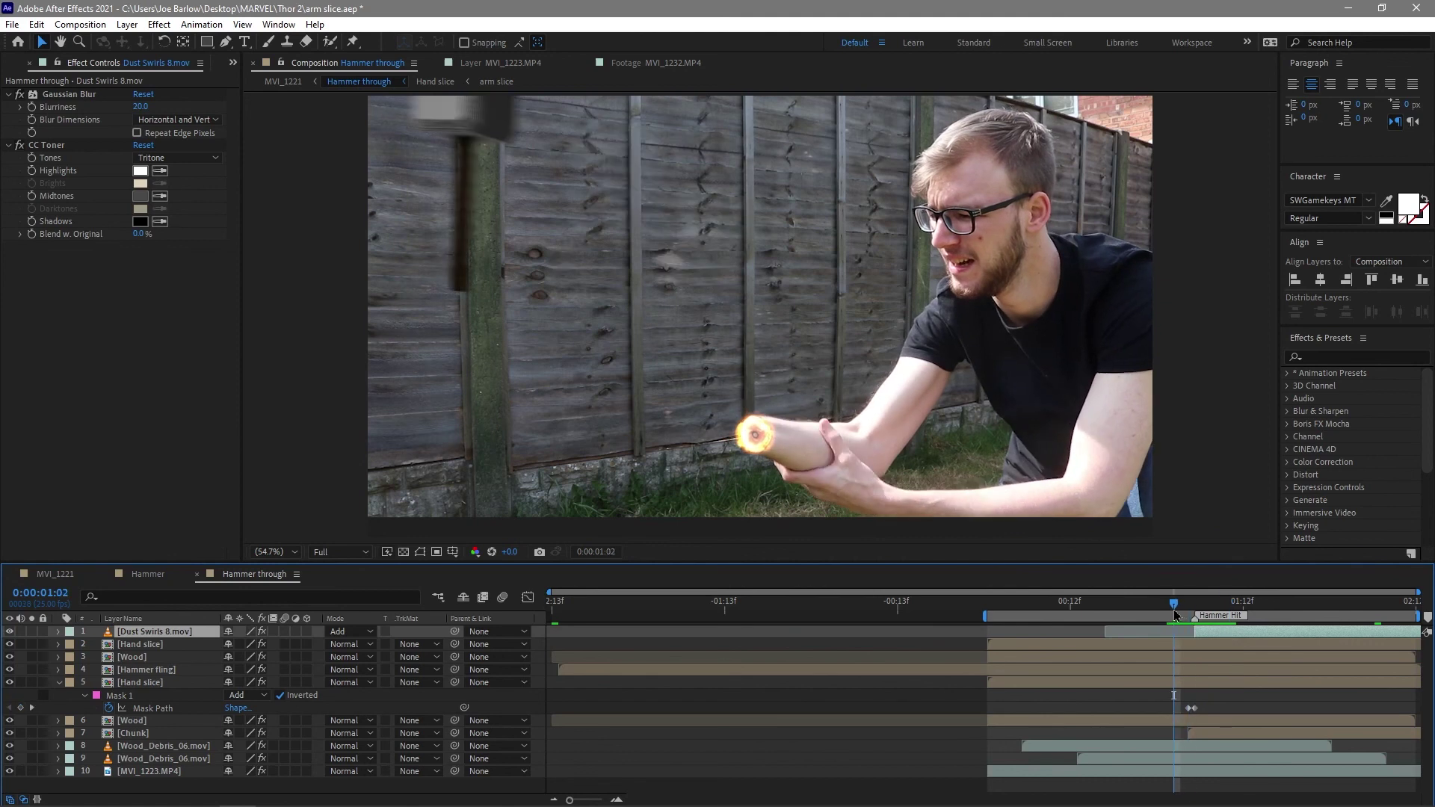
key("space")
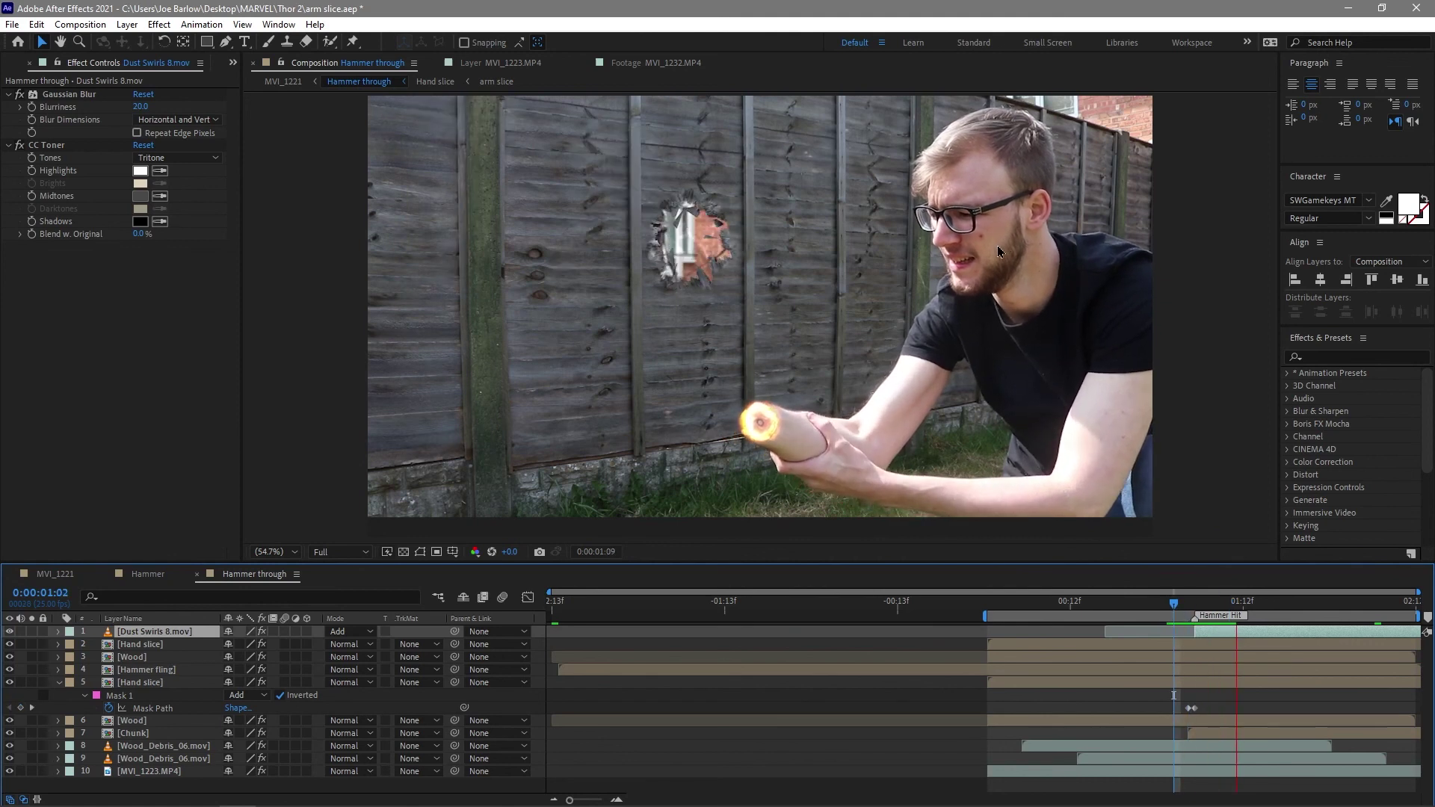
Review the CC Toner and Gaussian Blur effects on Dust Swirls 8.mov, and replay the Hammer through composition
left_click(17, 146)
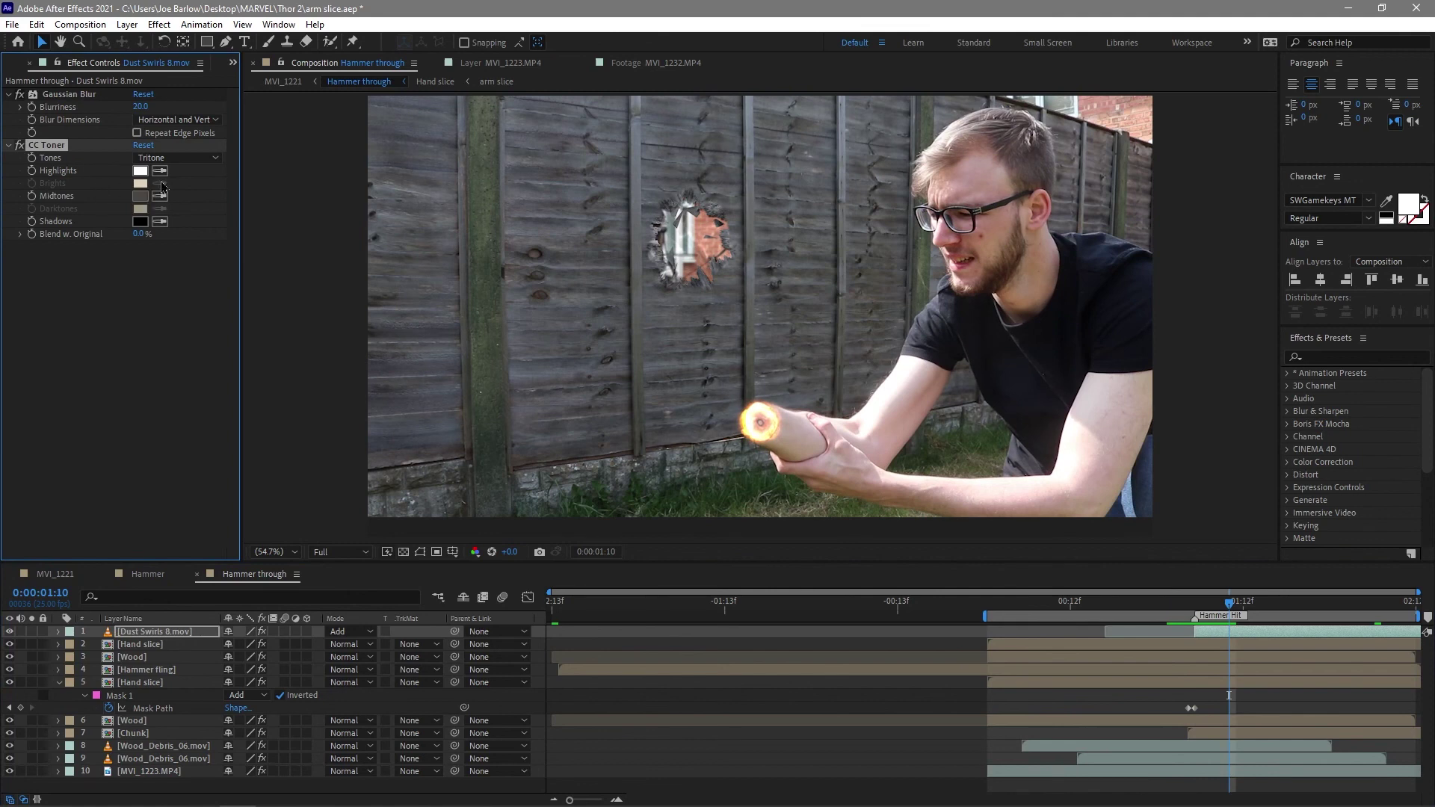
left_click(72, 96)
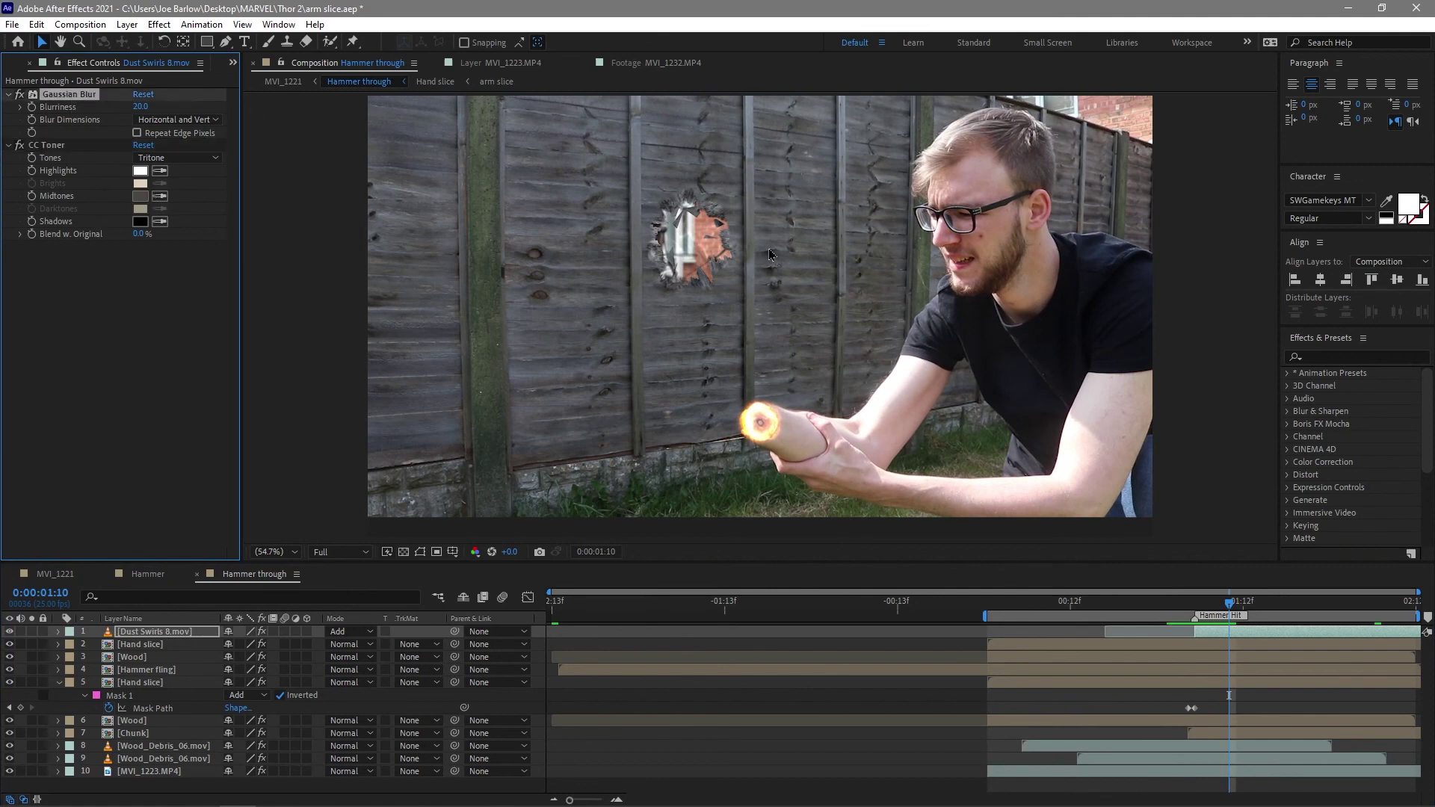
left_click(1173, 602)
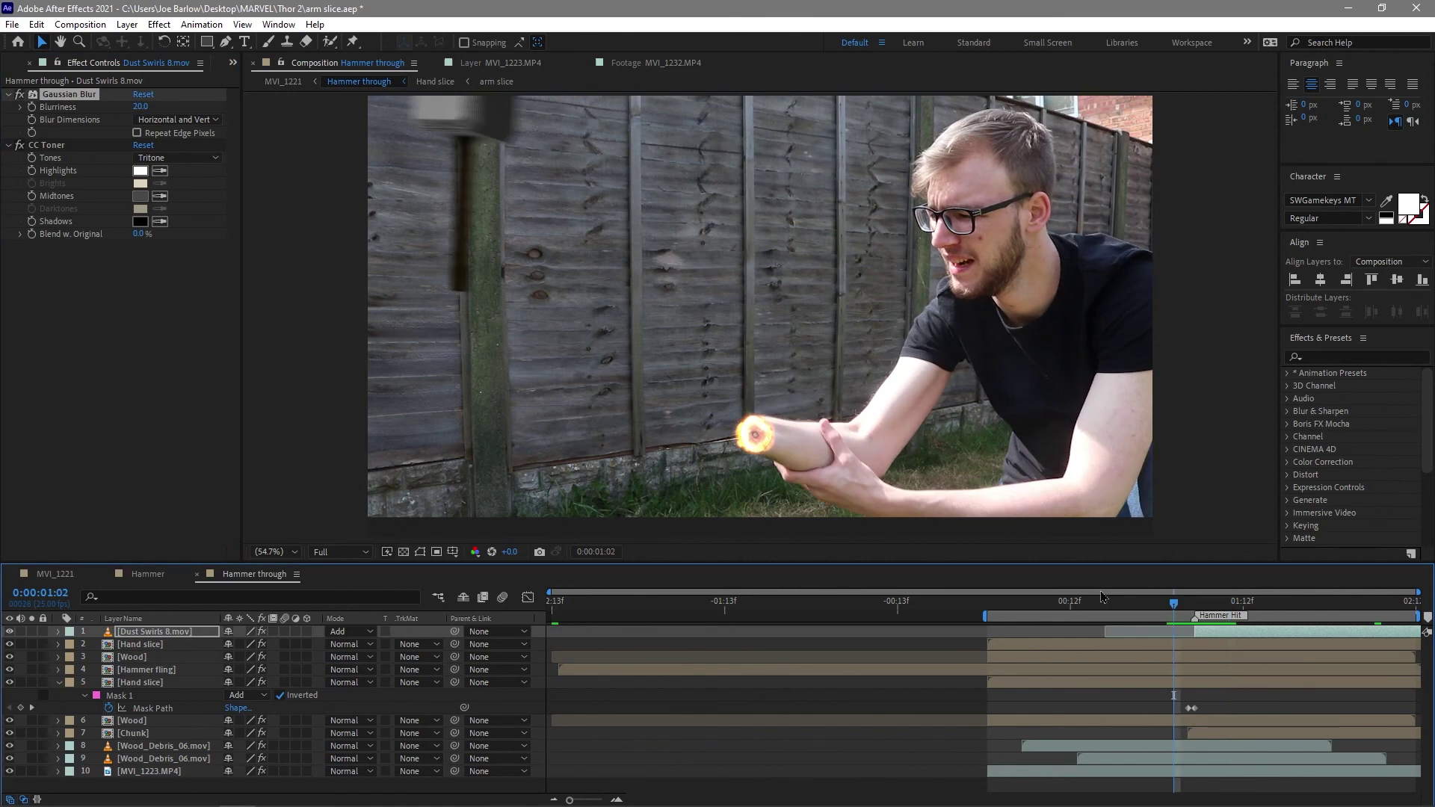
key("space")
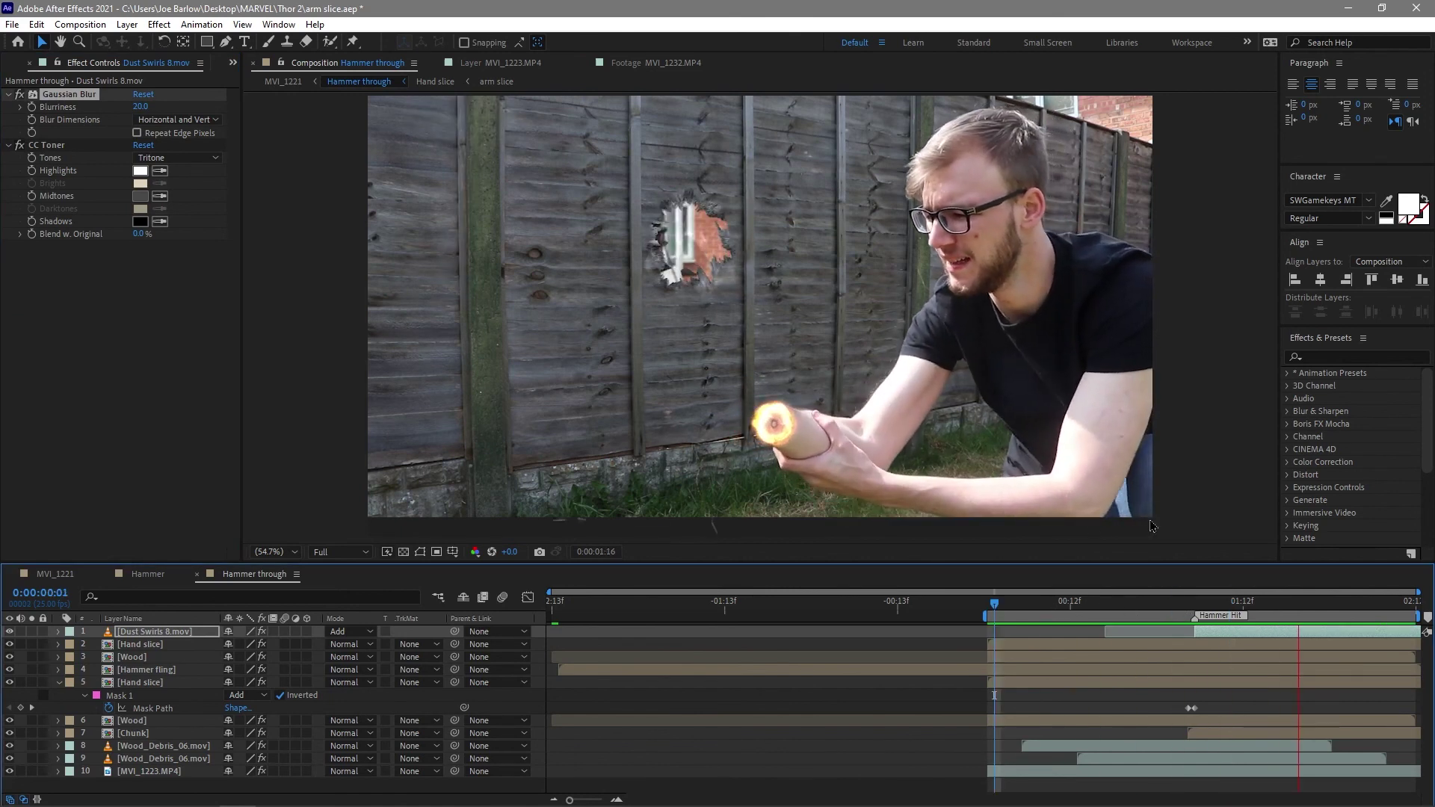
Scrub and replay the finished composite around the Hammer Hit marker, ending at 0:00:01:20
left_click(1011, 606)
left_click_drag(1014, 611, 1182, 598)
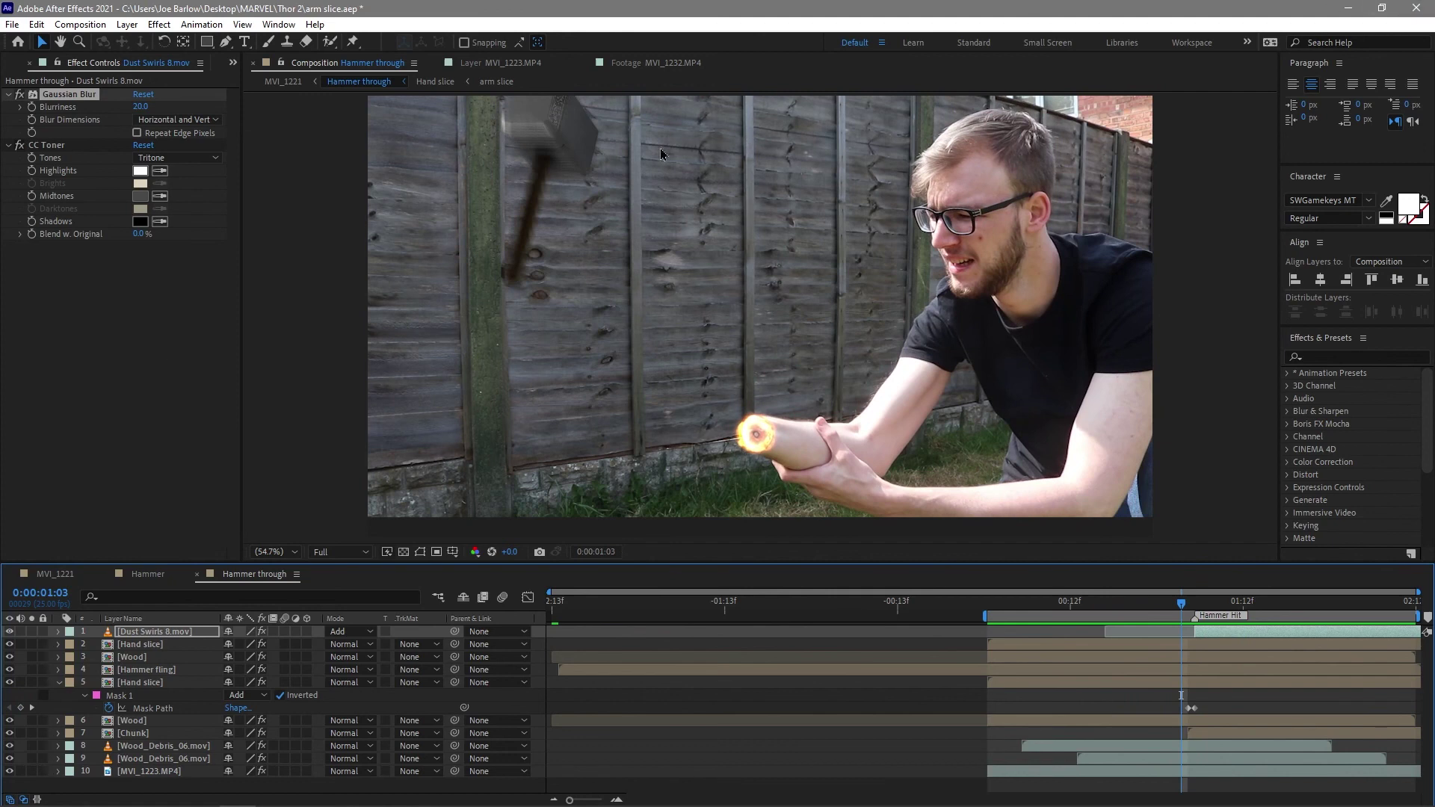
left_click(1249, 603)
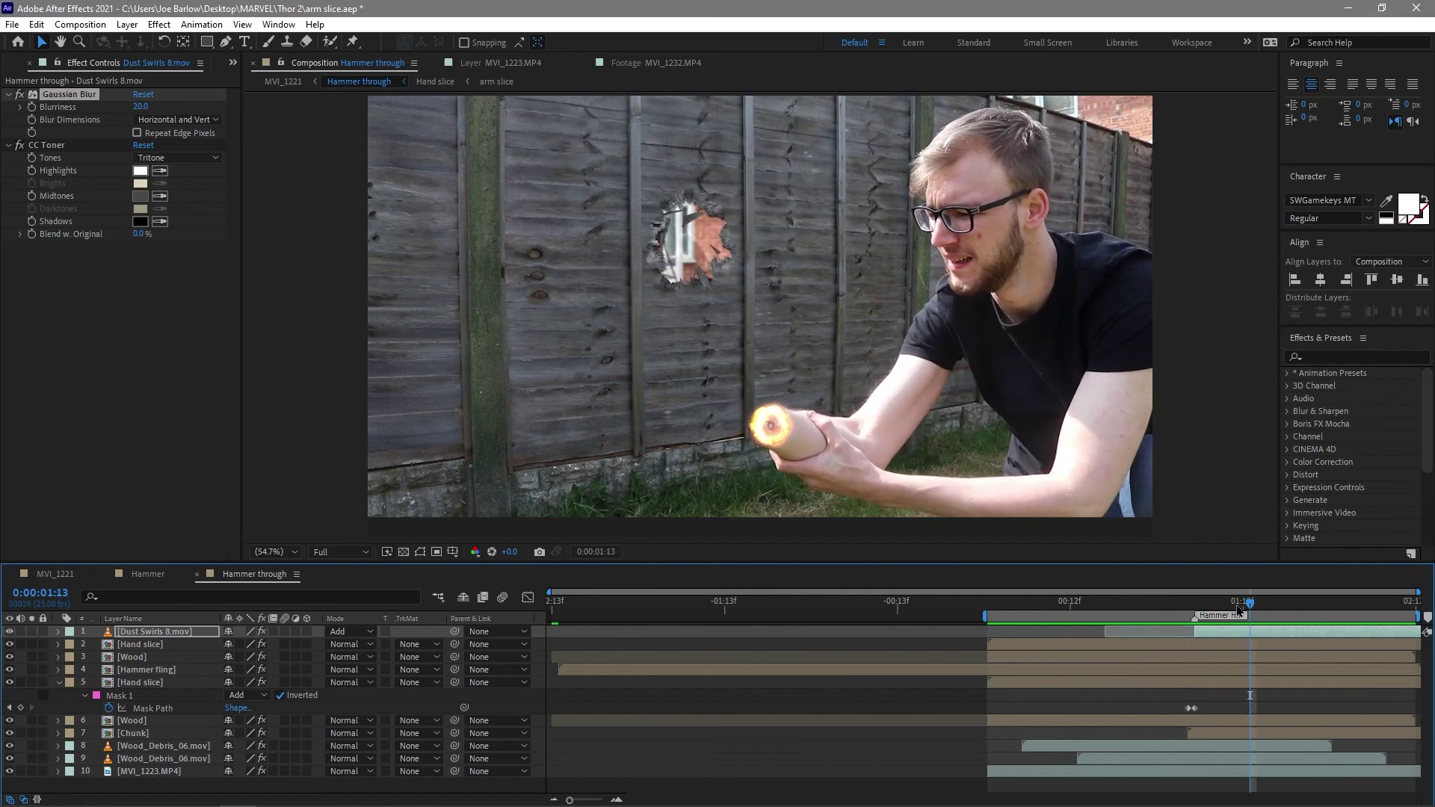
left_click(1208, 602)
mouse_move(1208, 607)
left_mouse_down()
mouse_move(1053, 611)
mouse_move(1193, 614)
left_mouse_up()
key("space")
key("space")
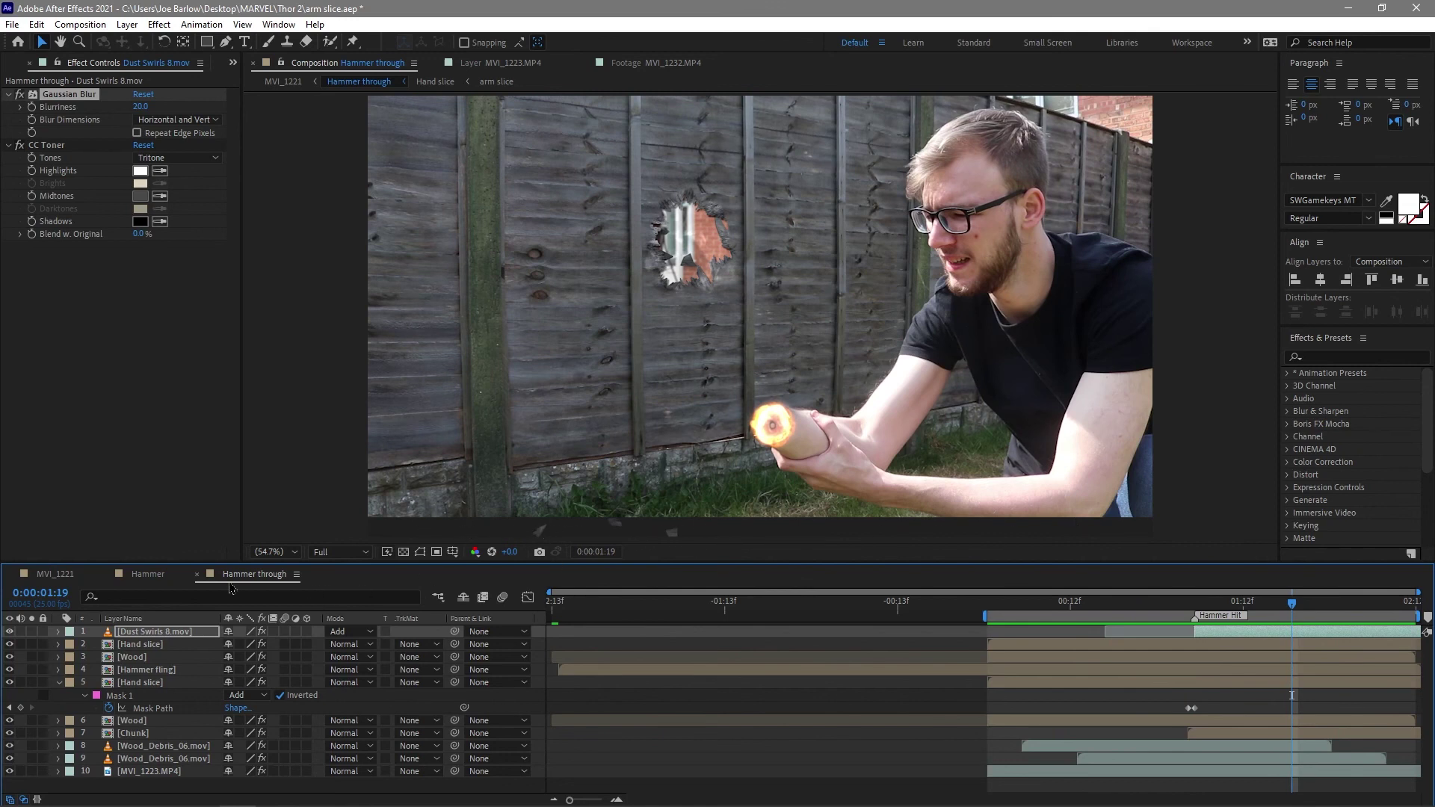
key("space")
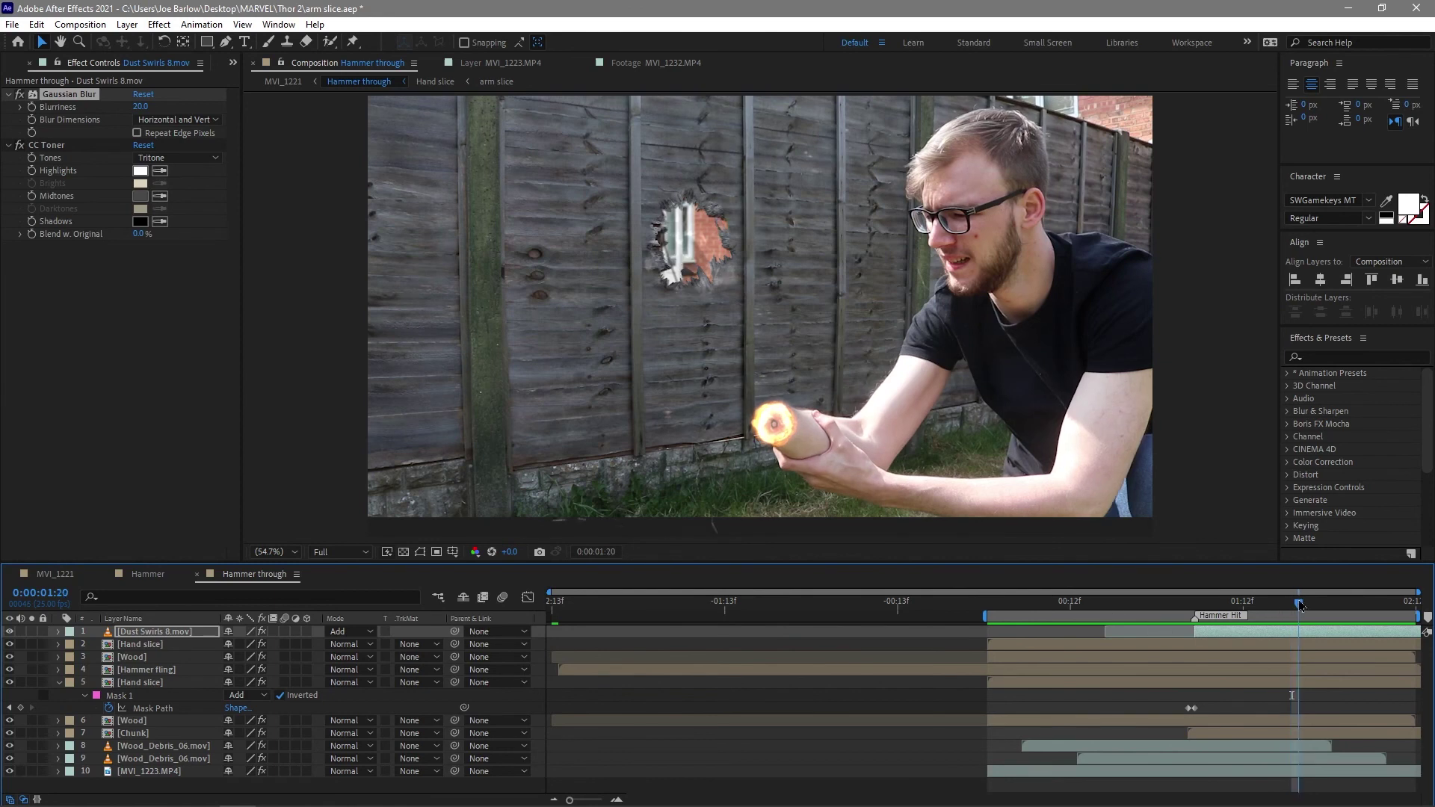